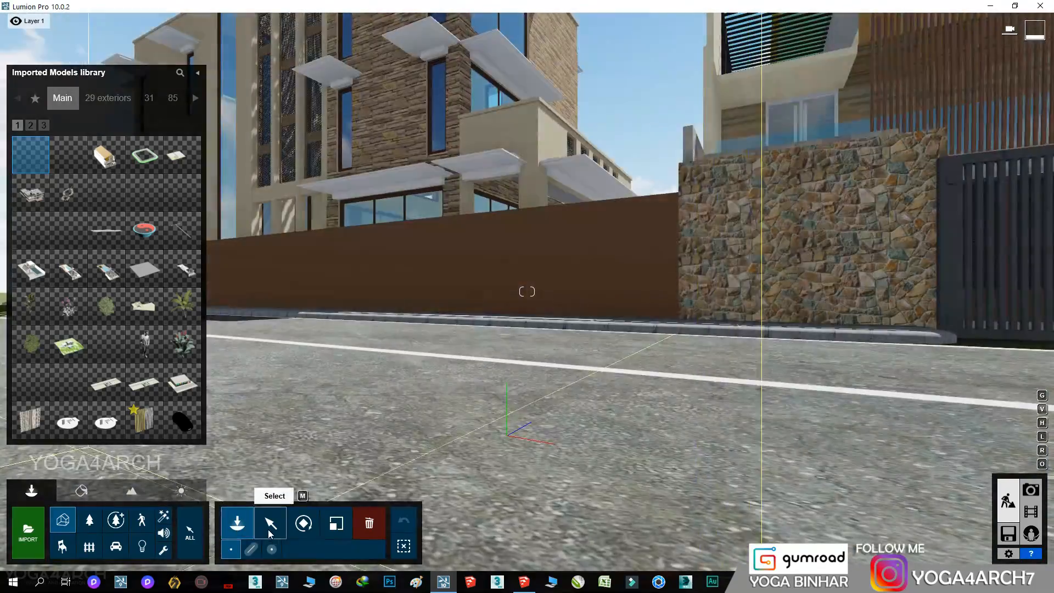
- Raise the imported house model slightly by moving it vertically off the ground
click(270, 521)
click(292, 550)
drag(644, 324, 652, 314)
right_drag(677, 328, 725, 317)
key(s)
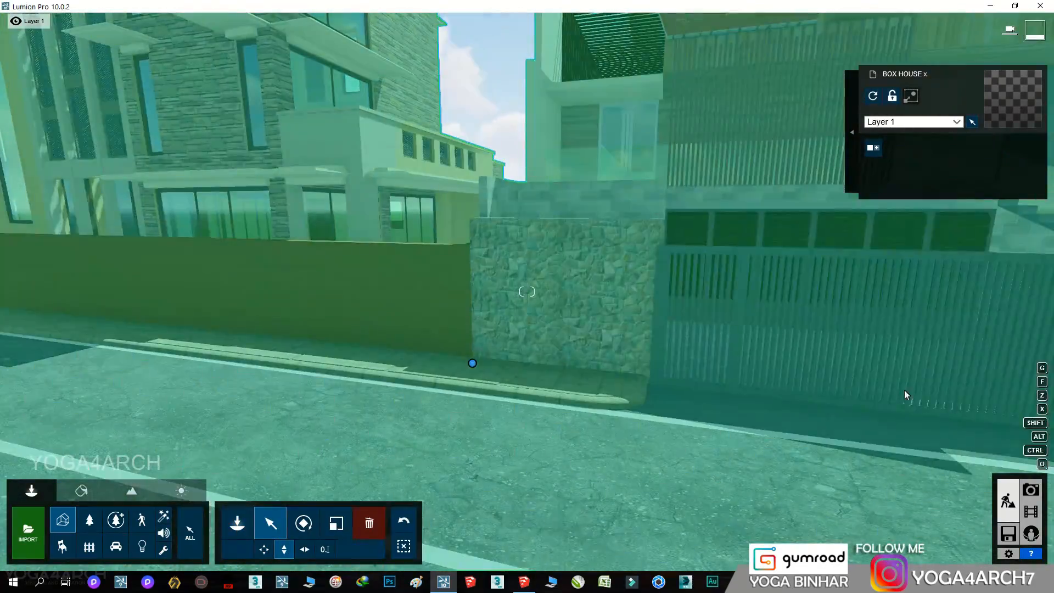
- Adjust the focal length, frame a frontal view of the house from about 1.36 m high, and store it as photo 1
click(1030, 490)
key(s)
drag(651, 392, 673, 392)
key(s)
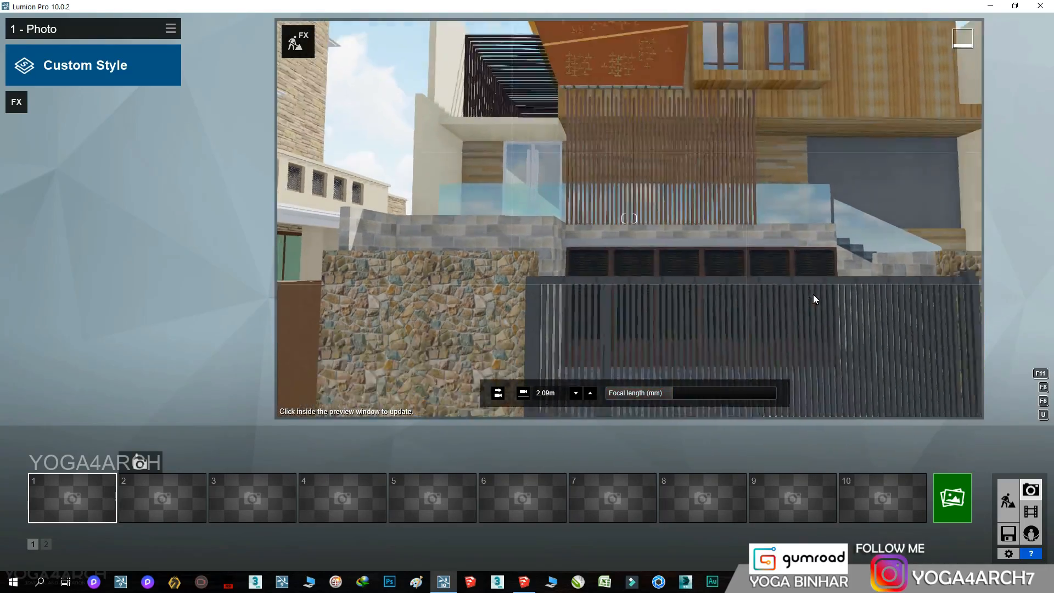
key(d)
key(e)
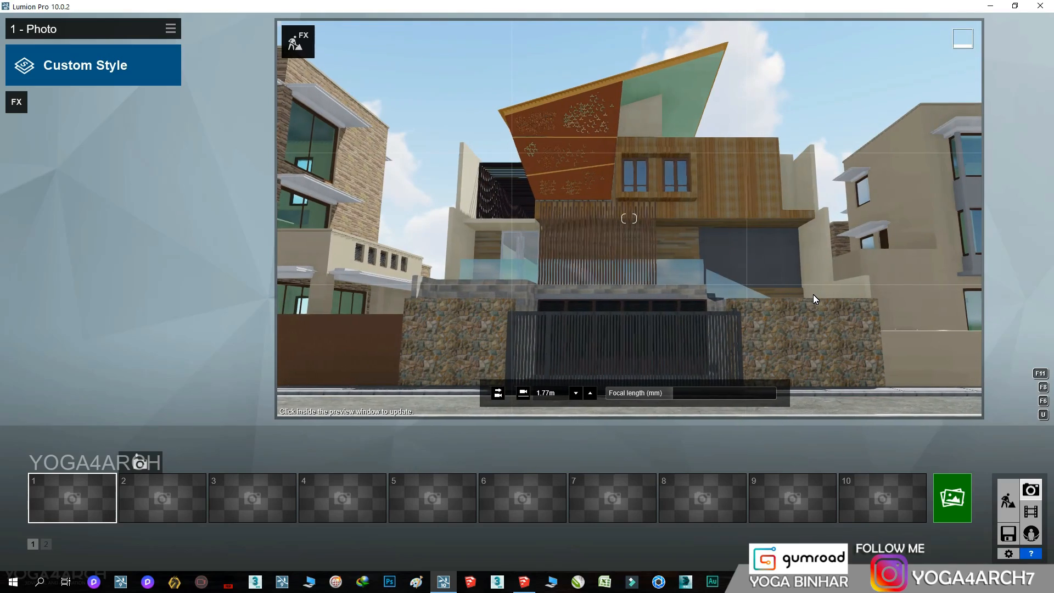
key(e)
key(d)
click(51, 462)
- Apply the Realistic style to photo 1, add an enabled 2-Point Perspective effect, and store the camera view again
click(85, 64)
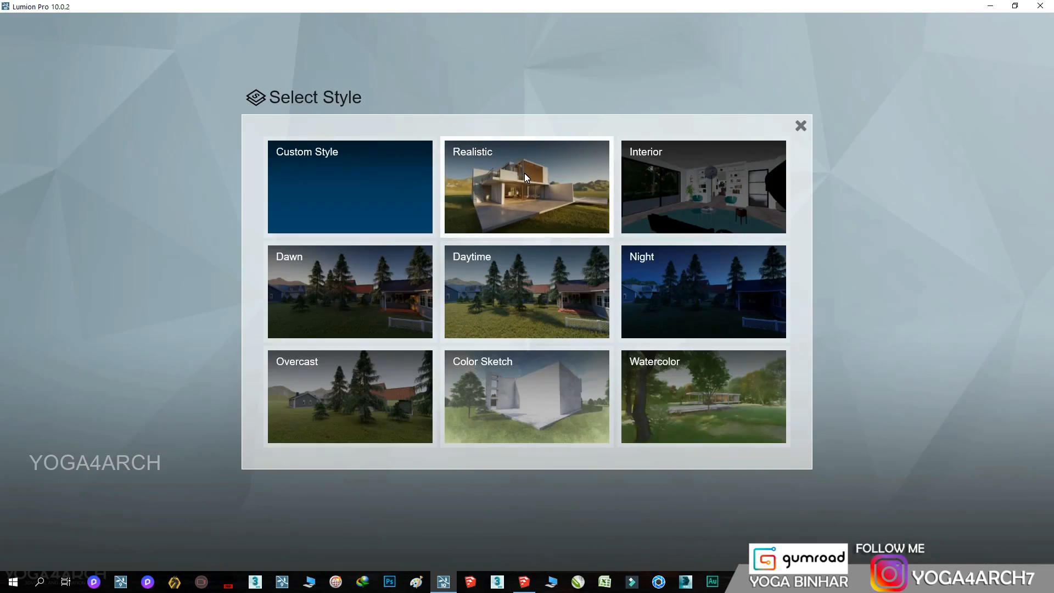
click(524, 173)
click(16, 103)
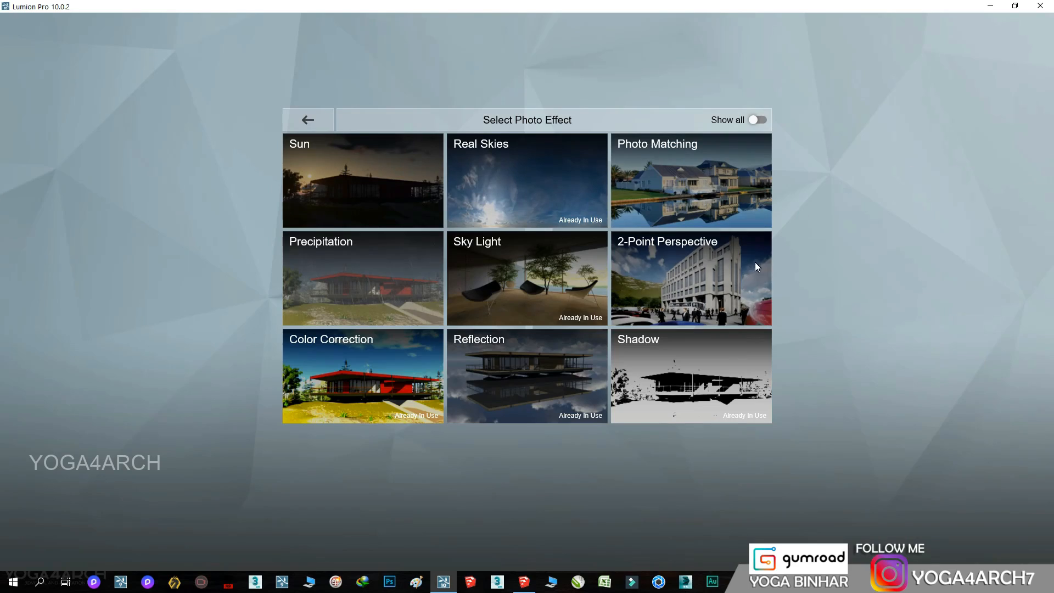
click(692, 192)
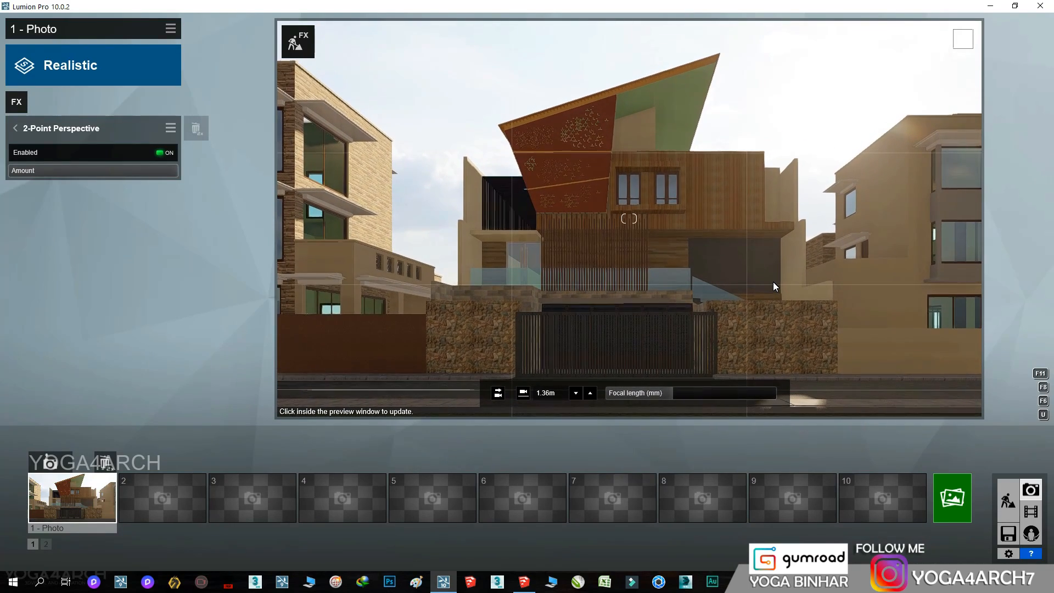
click(50, 462)
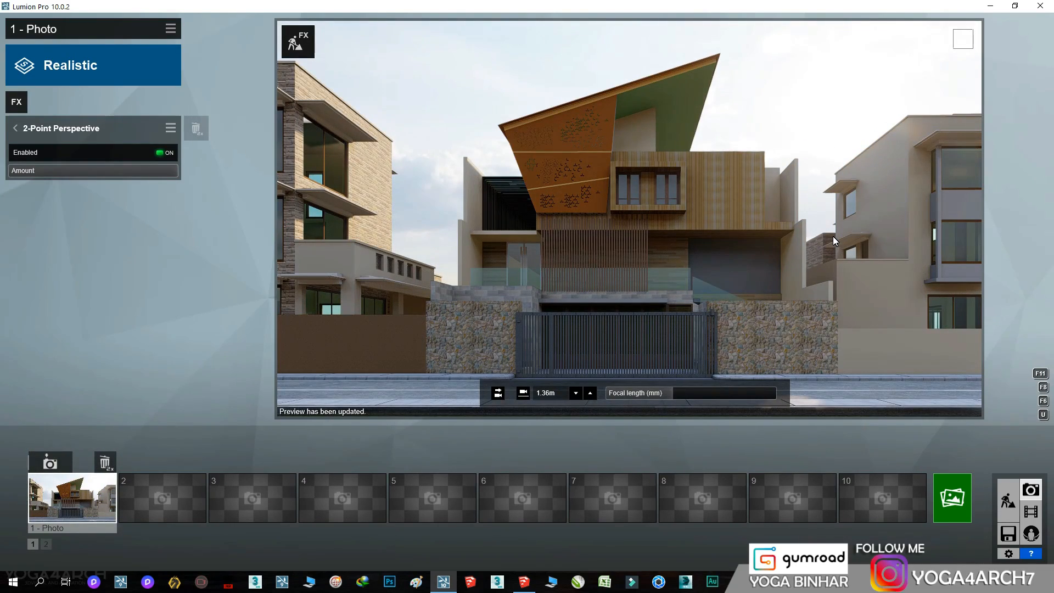
- Return to build mode and give the upper-floor cladding a dark brown plank material from the indoor wood category
click(1008, 500)
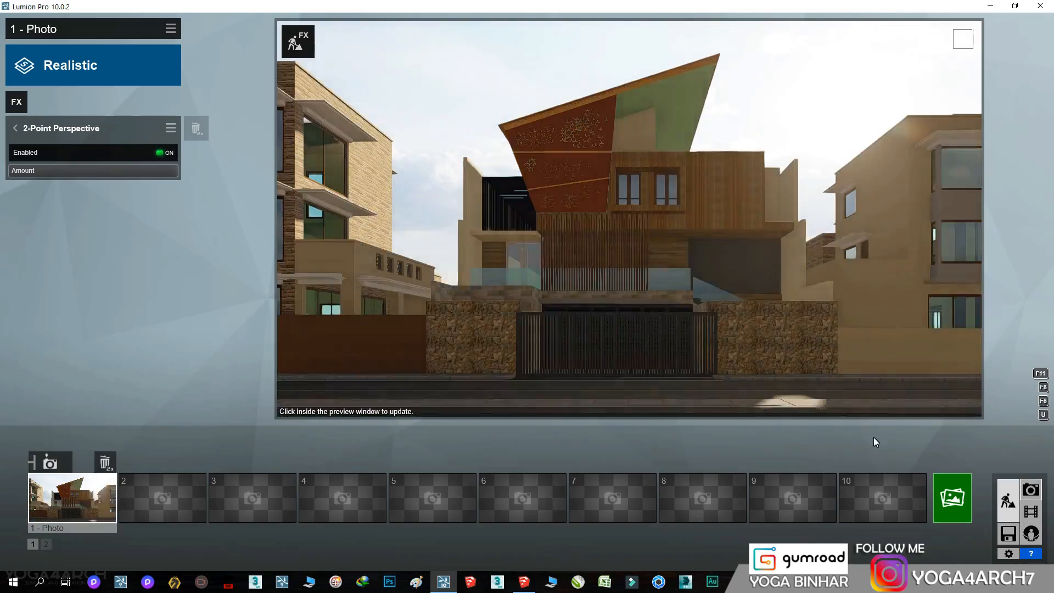
key(w)
right_drag(720, 344, 720, 345)
click(81, 490)
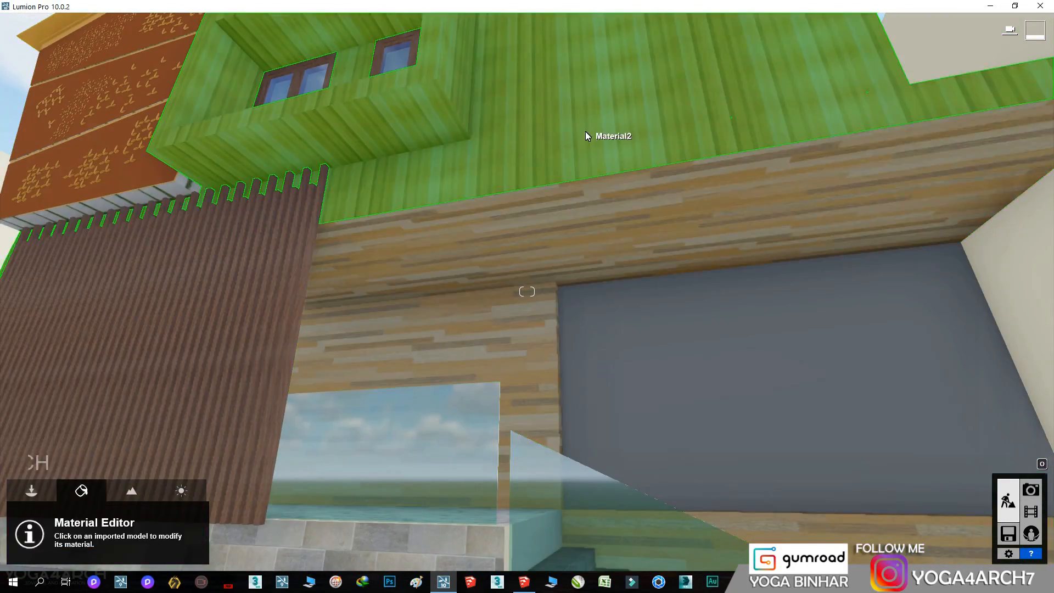
click(542, 345)
key(s)
right_drag(541, 345, 541, 344)
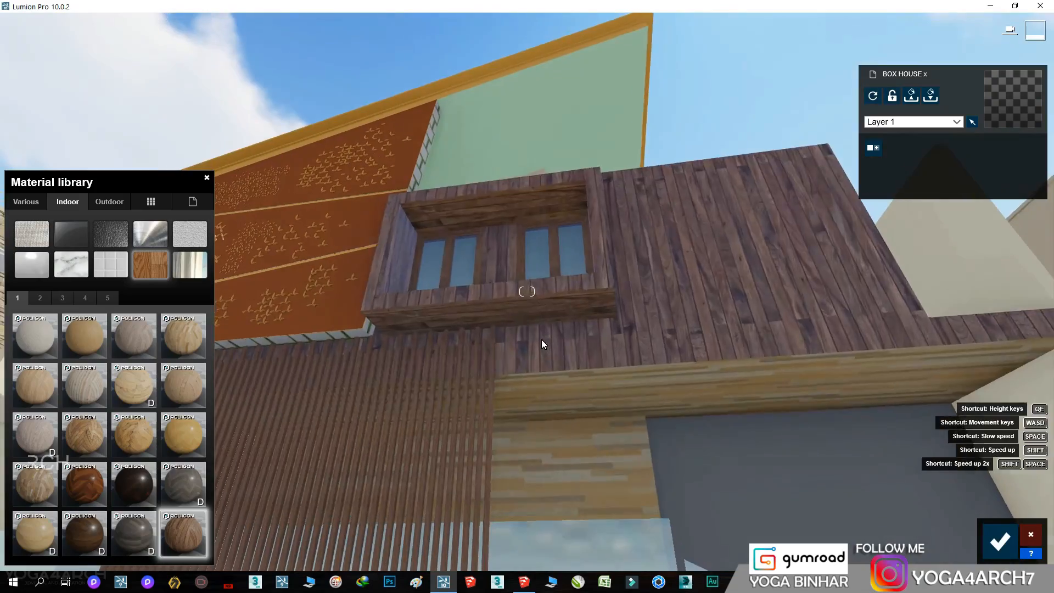
click(541, 345)
- Replace the horizontal wood planks on the wall behind the slats and stairs with a plain white Color material
right_drag(492, 426, 491, 425)
key(s)
click(480, 324)
click(84, 251)
key(d)
right_drag(505, 324, 505, 324)
key(s)
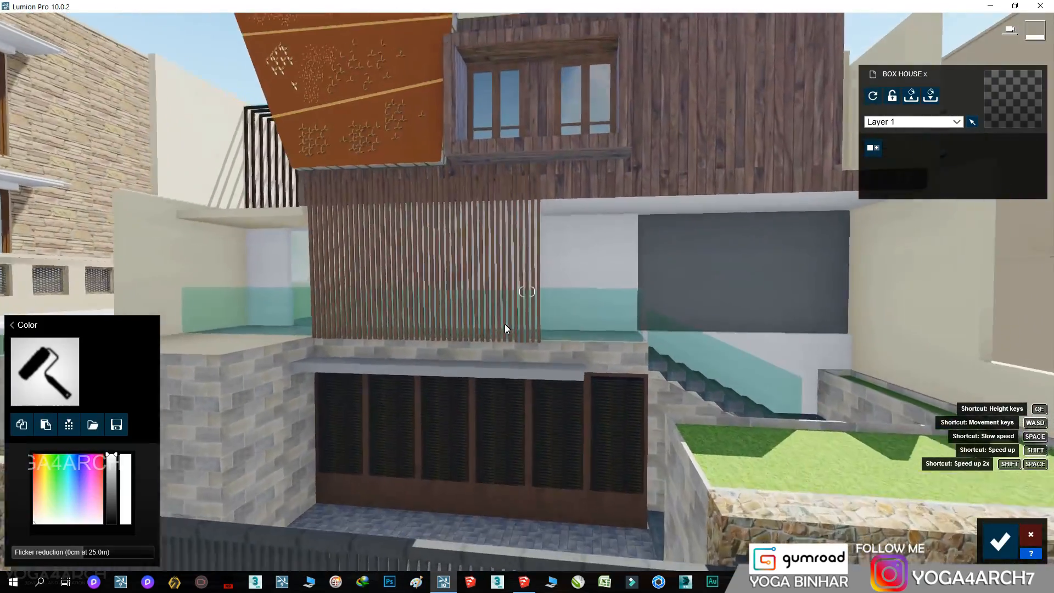
- Assign the outdoor brick material Bricks 012 1024 to the stone-tiled walls around the garage and stairs
click(317, 423)
click(110, 202)
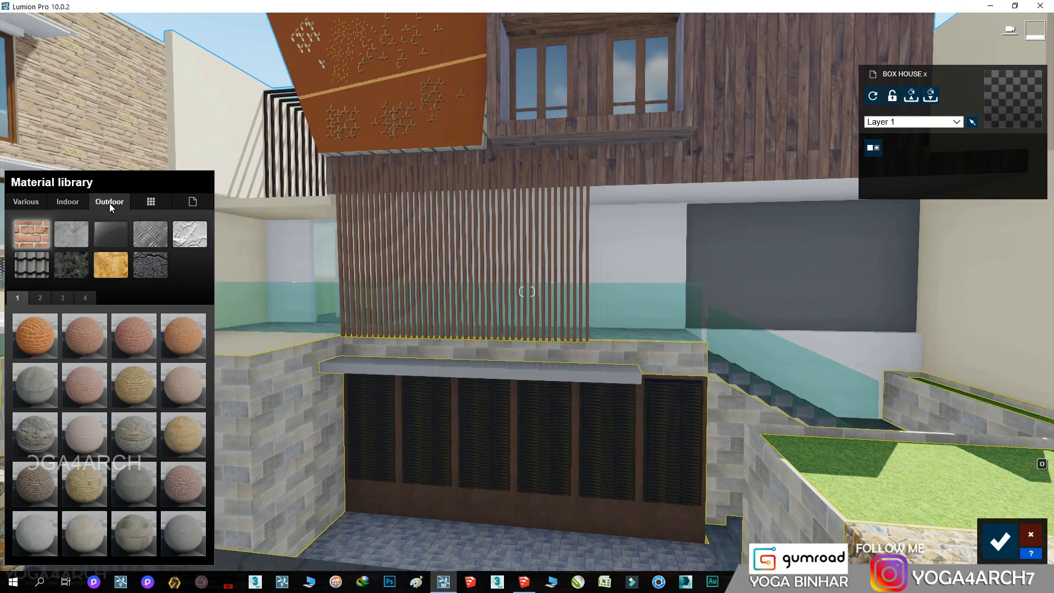
click(37, 394)
click(116, 435)
click(137, 491)
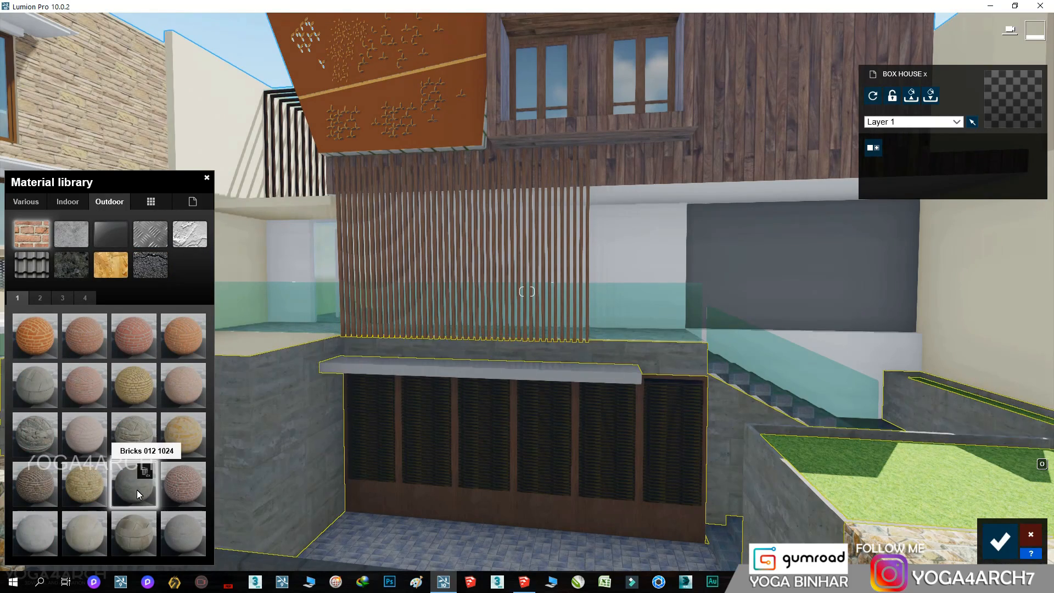
- Replace the green glass of the balcony and stair railings with a neutral grey indoor glass material
key(s)
key(w)
right_drag(592, 390, 618, 365)
click(620, 374)
click(47, 323)
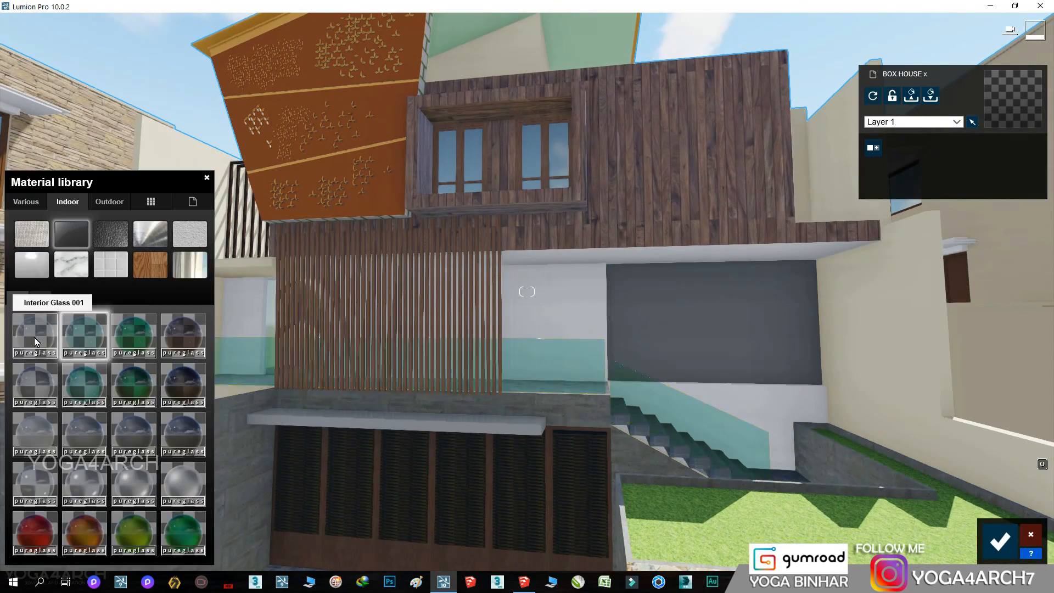
click(35, 344)
click(35, 346)
click(52, 397)
click(111, 457)
- Apply the outdoor brick material Bricks 008a 1024 to the dark grey wall panel above the stairs
key(d)
key(w)
click(607, 331)
click(110, 201)
click(31, 234)
click(133, 435)
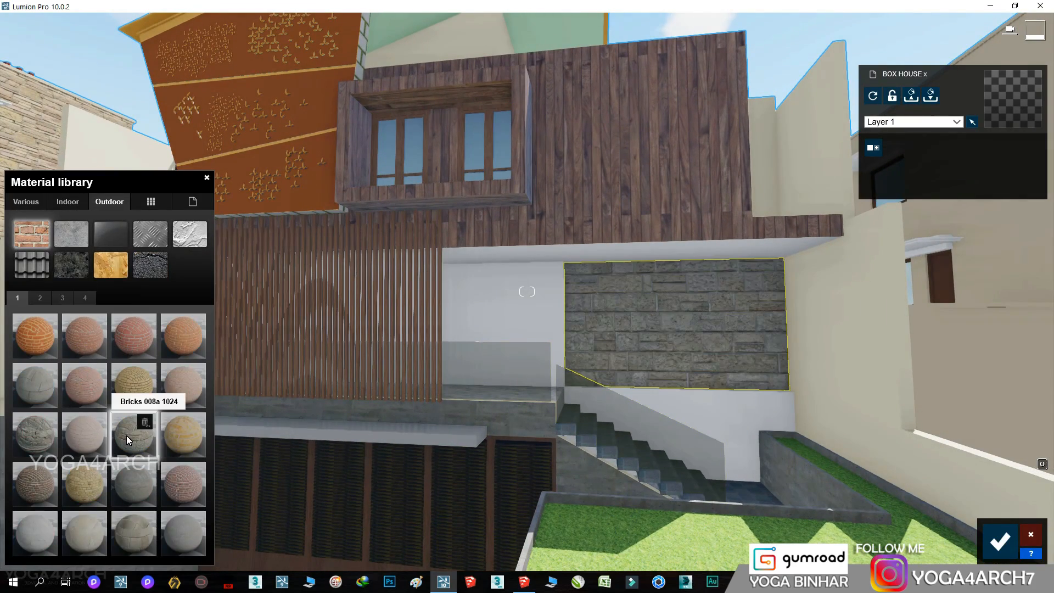
- Replace the rubble stone on the front boundary walls beside the gate with a dark slate-like Poliigon outdoor brick material
key(s)
key(s)
right_drag(393, 384, 393, 385)
key(w)
click(430, 347)
click(109, 202)
click(68, 299)
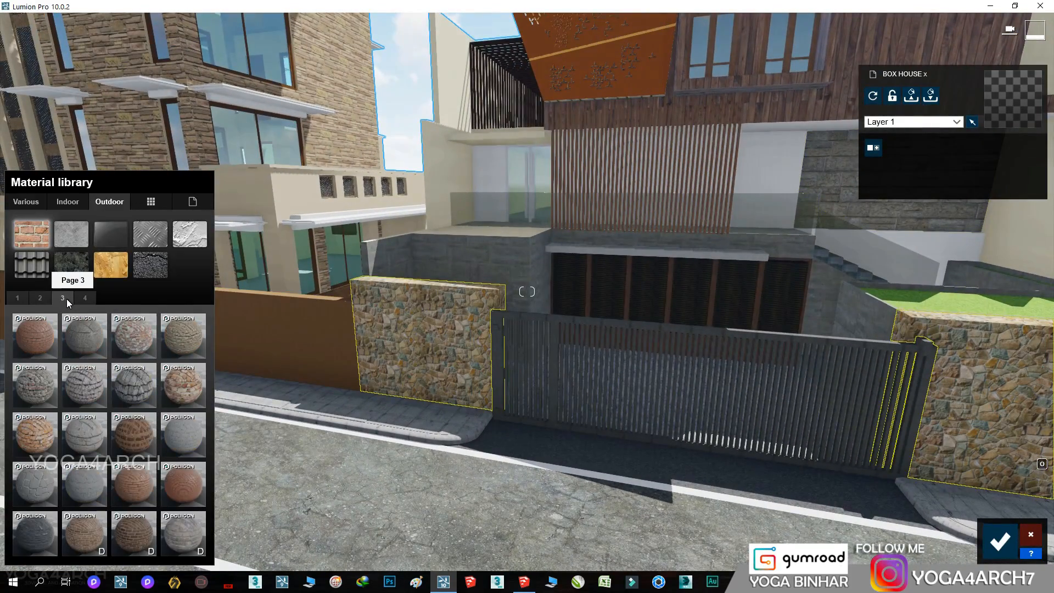
click(30, 541)
- Assign the first indoor metal material to the frame of the balcony's glass door
right_drag(451, 364, 451, 364)
key(w)
click(362, 261)
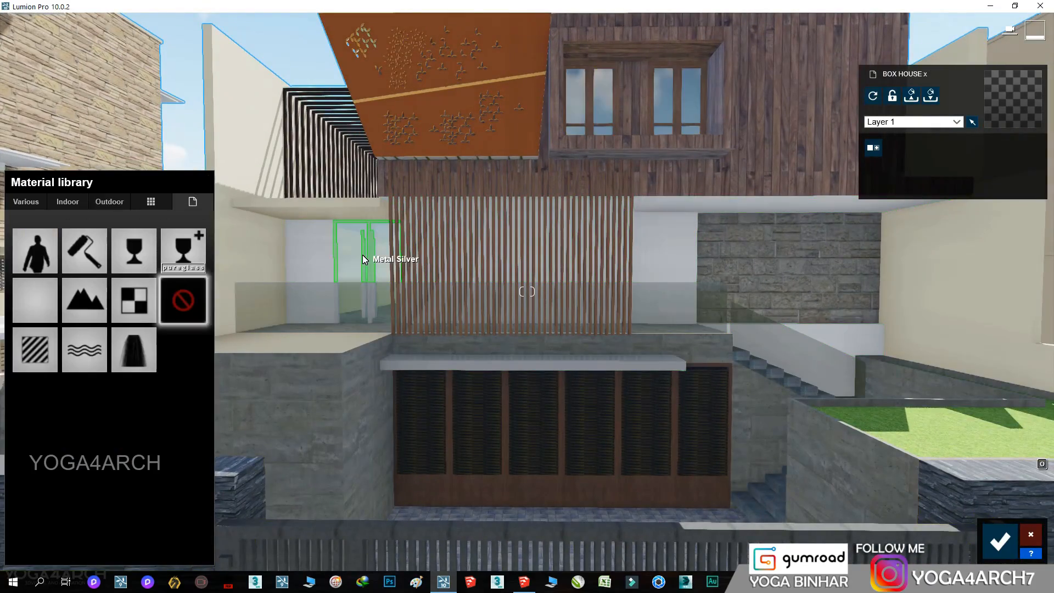
click(67, 201)
click(150, 235)
click(34, 335)
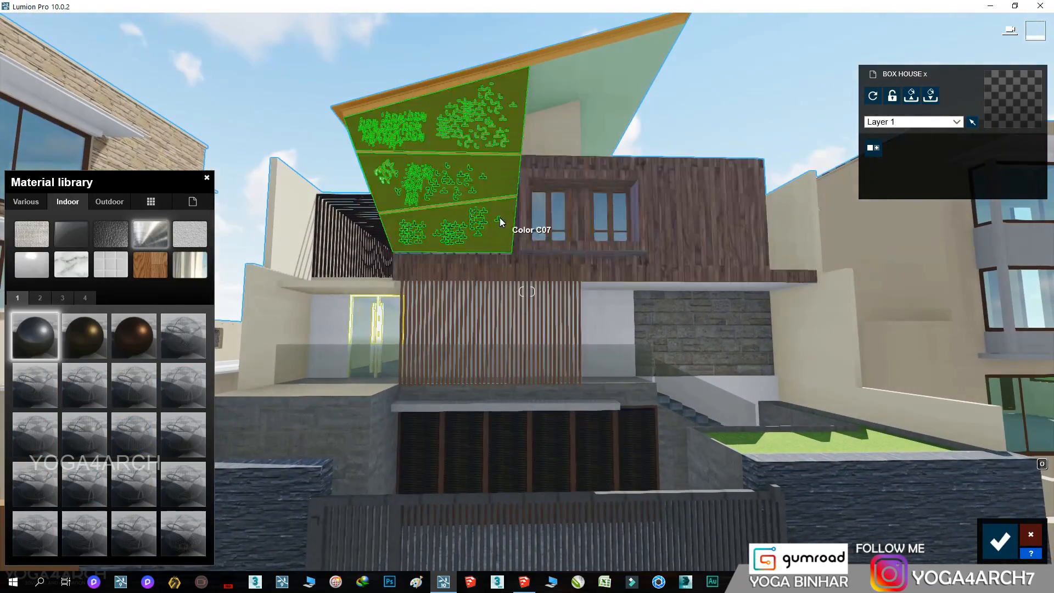
- Give the perforated facade panel a Polii RainDropsAndStreaks 001 metal with strong weathering, white colorization and reflectivity of about 1.3
click(500, 222)
click(142, 232)
click(62, 299)
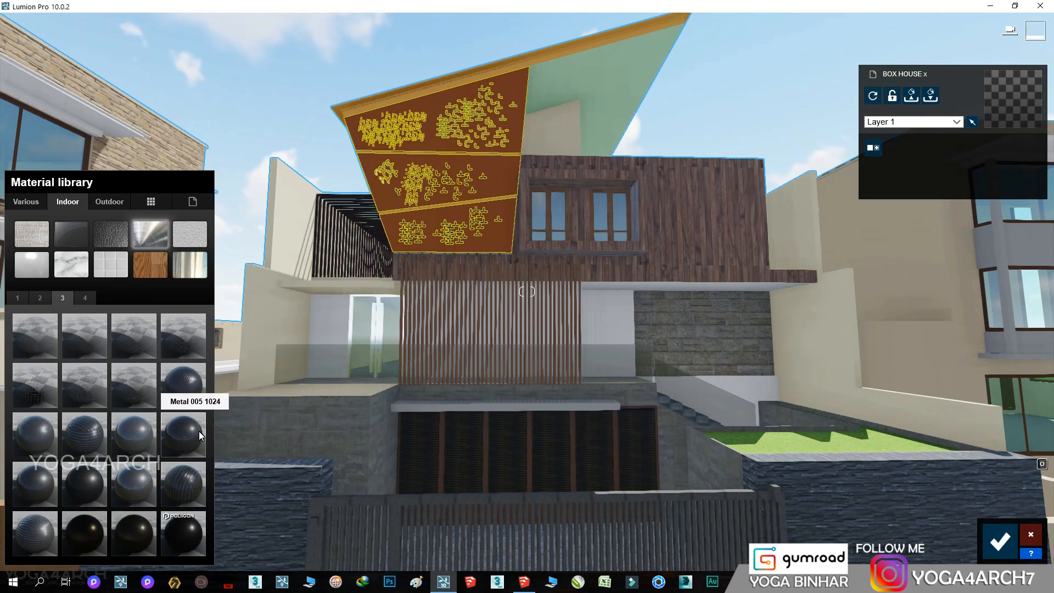
click(78, 298)
click(27, 339)
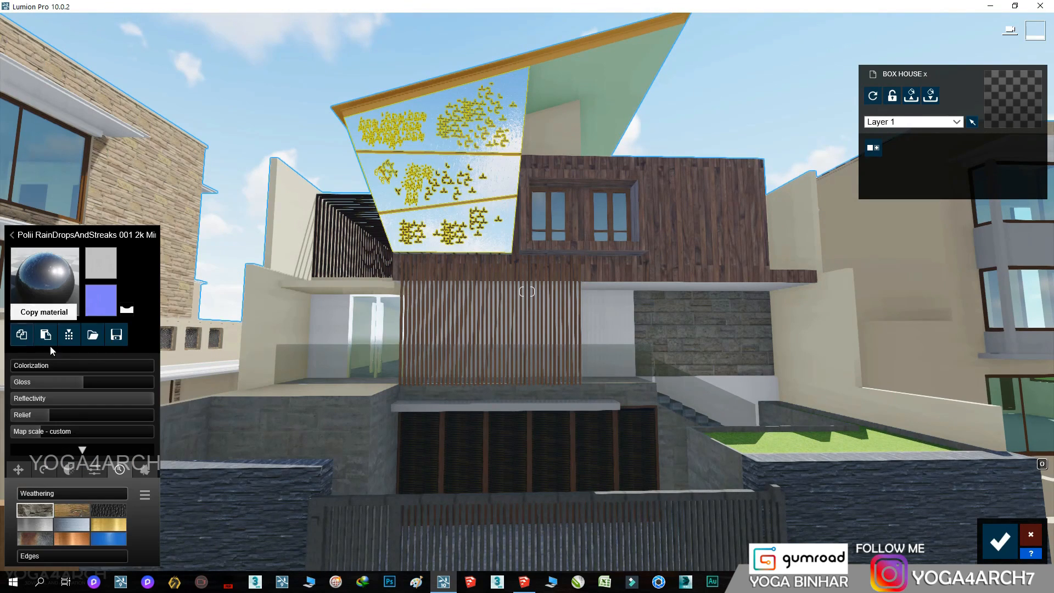
drag(66, 493, 104, 494)
drag(97, 366, 115, 365)
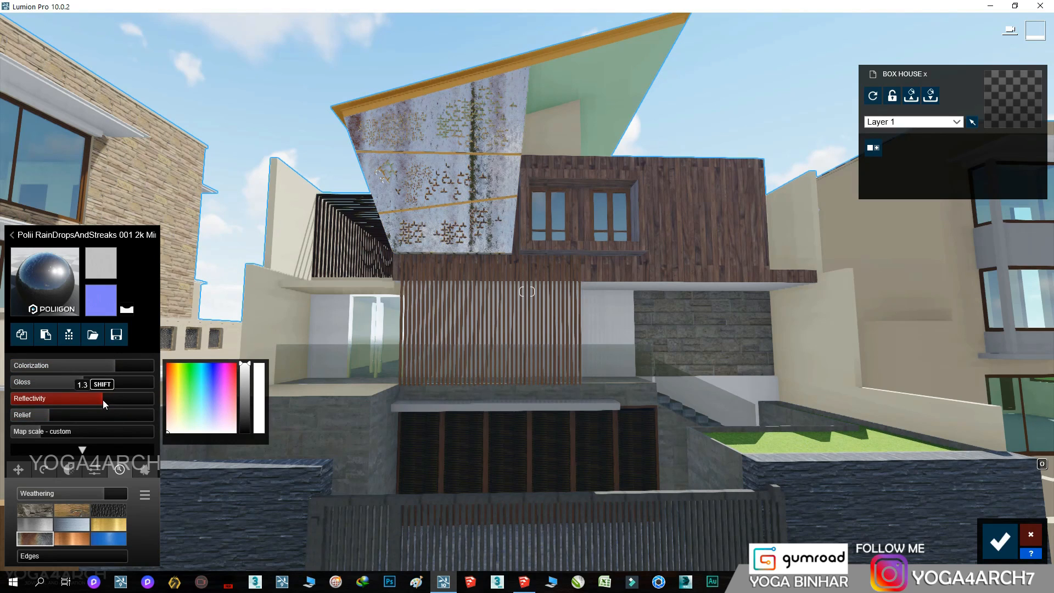
- Apply the first outdoor metal to the roof edge and panel trim, and paint the green roof underside with a near-white Color material
click(387, 104)
click(114, 206)
click(150, 234)
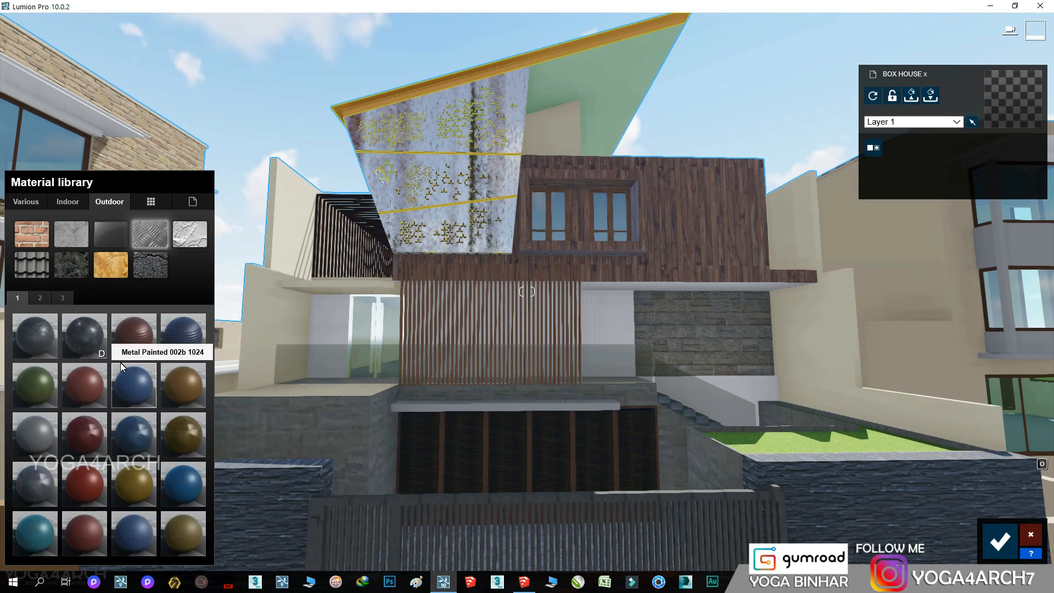
click(31, 341)
click(602, 83)
click(84, 251)
drag(42, 509, 17, 533)
- Paint the house's beige side walls with a neutral Color material and darken it to light grey
right_drag(535, 307, 470, 392)
click(322, 212)
click(84, 251)
drag(41, 519, 28, 529)
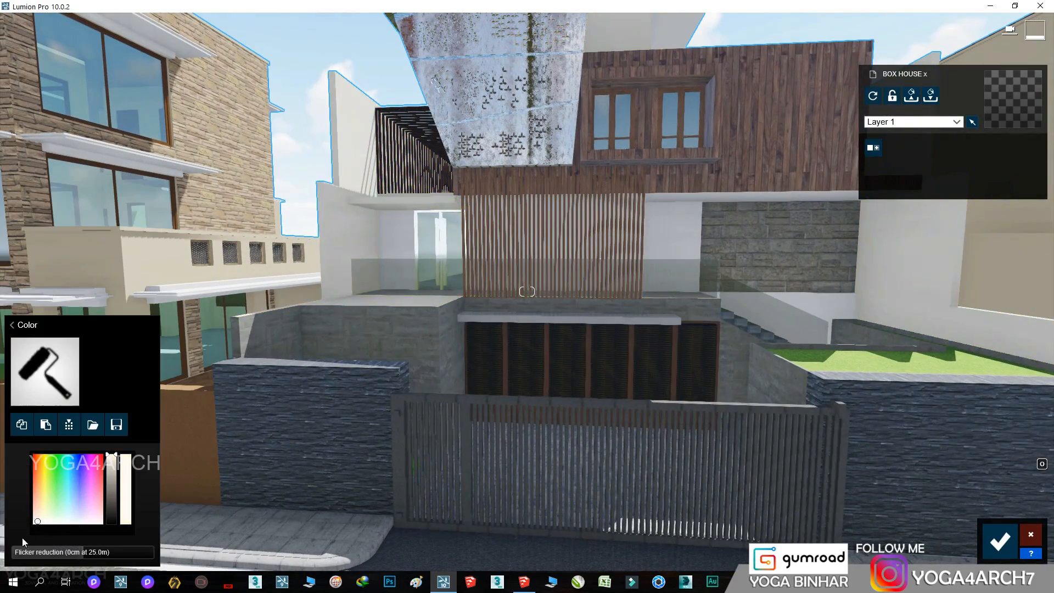
click(110, 475)
- Assign the Landscape material to the front lawn and Bricks 012 1024 to the neighbour's brown boundary wall
right_drag(270, 454, 291, 448)
click(624, 365)
click(84, 297)
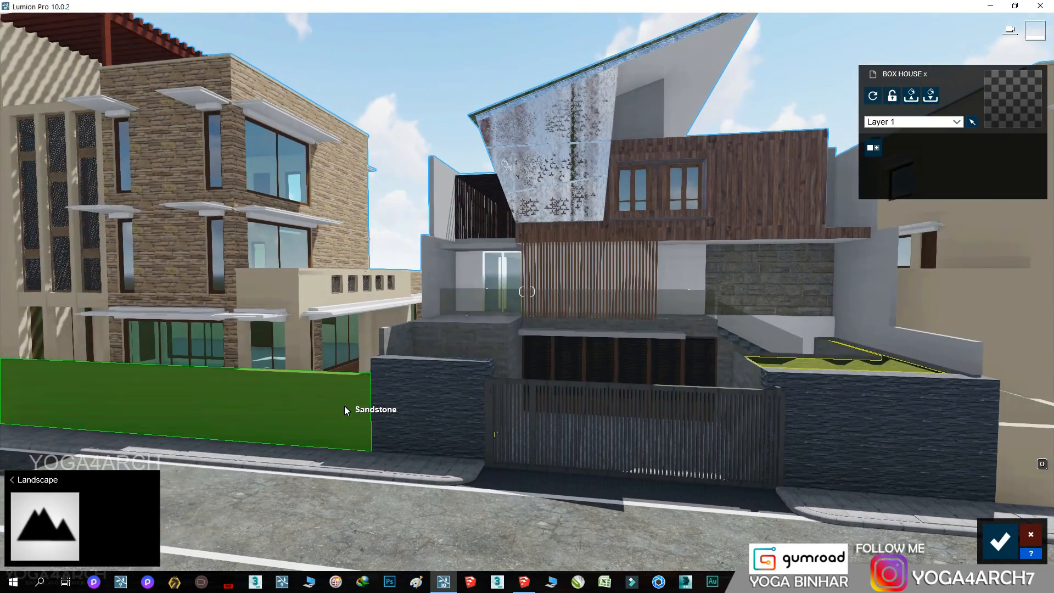
click(344, 407)
click(107, 203)
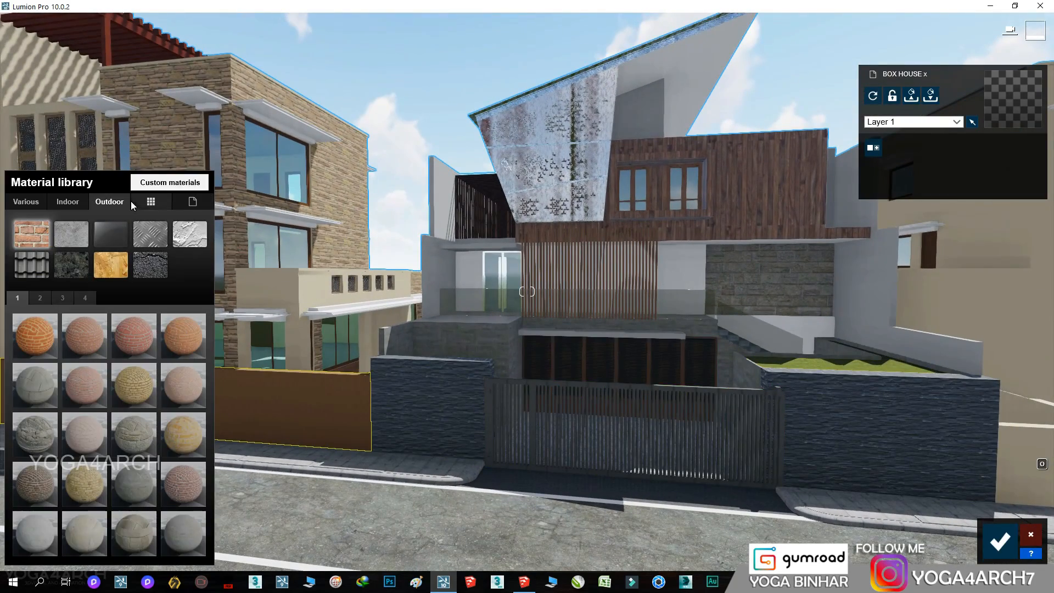
click(131, 485)
- Apply the fifth outdoor plaster material to the neighbouring beige building and its boundary wall, and refresh the photo preview
right_drag(659, 505, 845, 458)
click(859, 445)
click(110, 201)
click(190, 234)
click(35, 384)
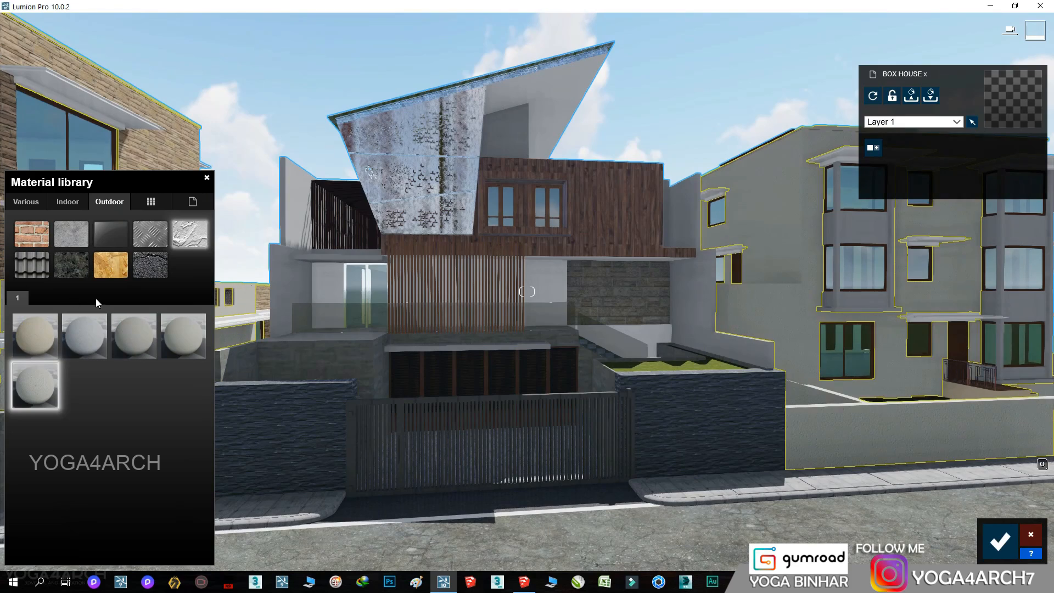
click(54, 366)
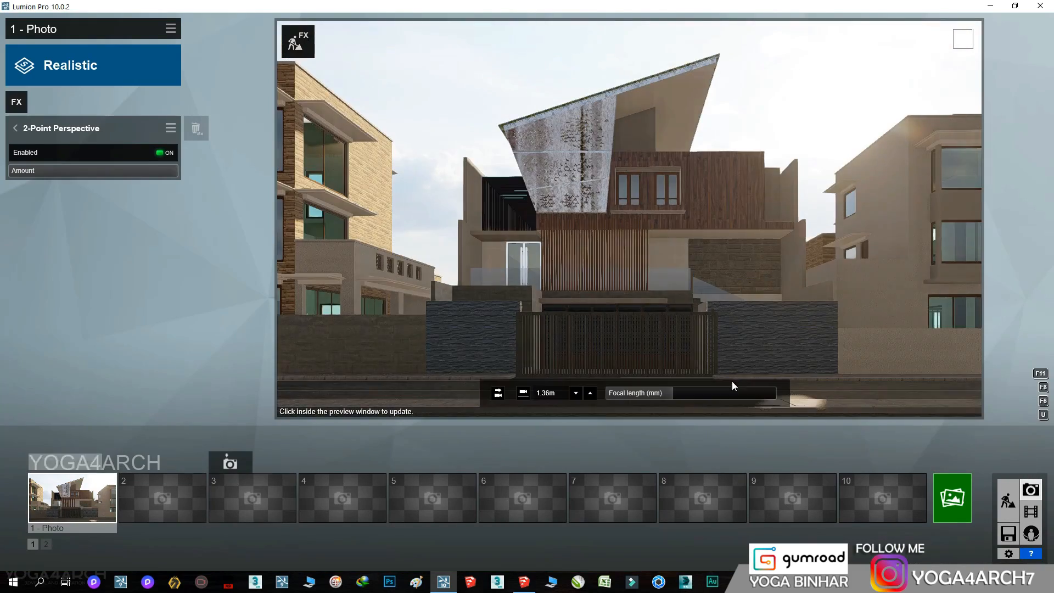
click(813, 272)
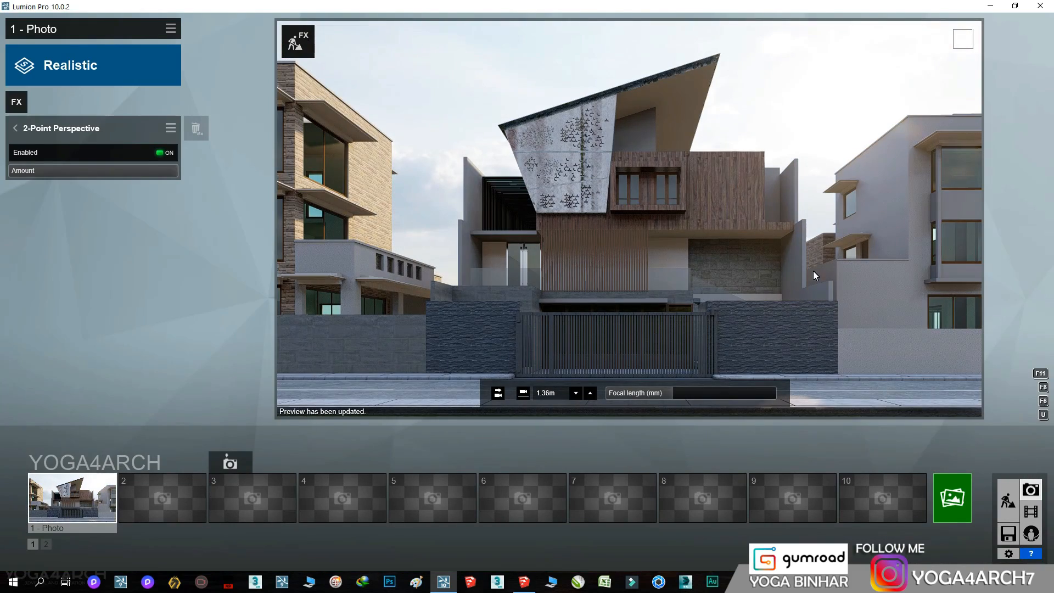
- Change the photo's Real Skies effect to the last cloudy sky, rotate its heading, and update the preview
click(17, 102)
click(492, 176)
click(57, 166)
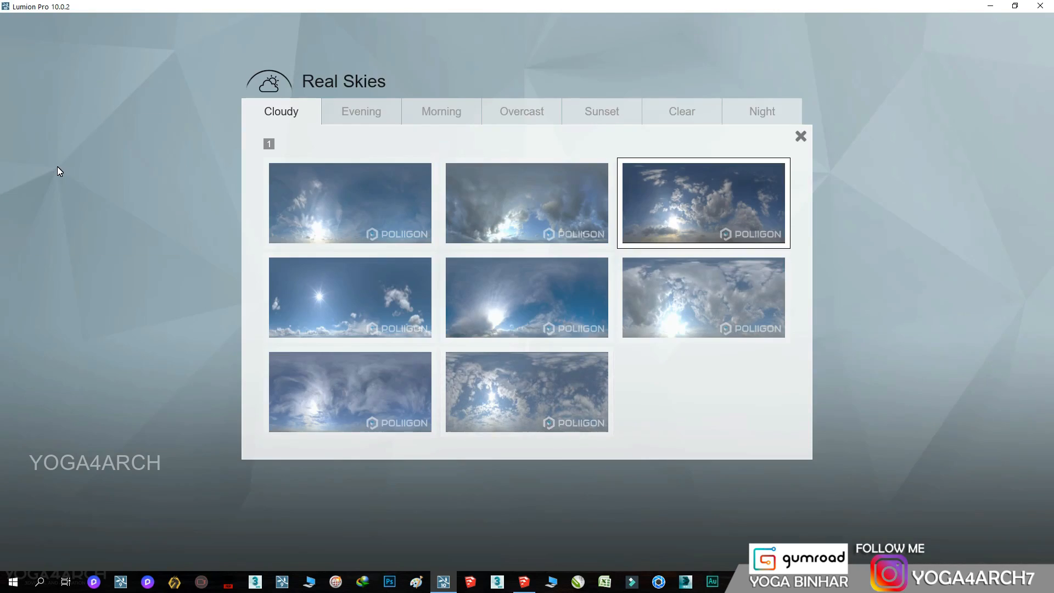
click(528, 383)
drag(86, 191, 133, 196)
click(670, 235)
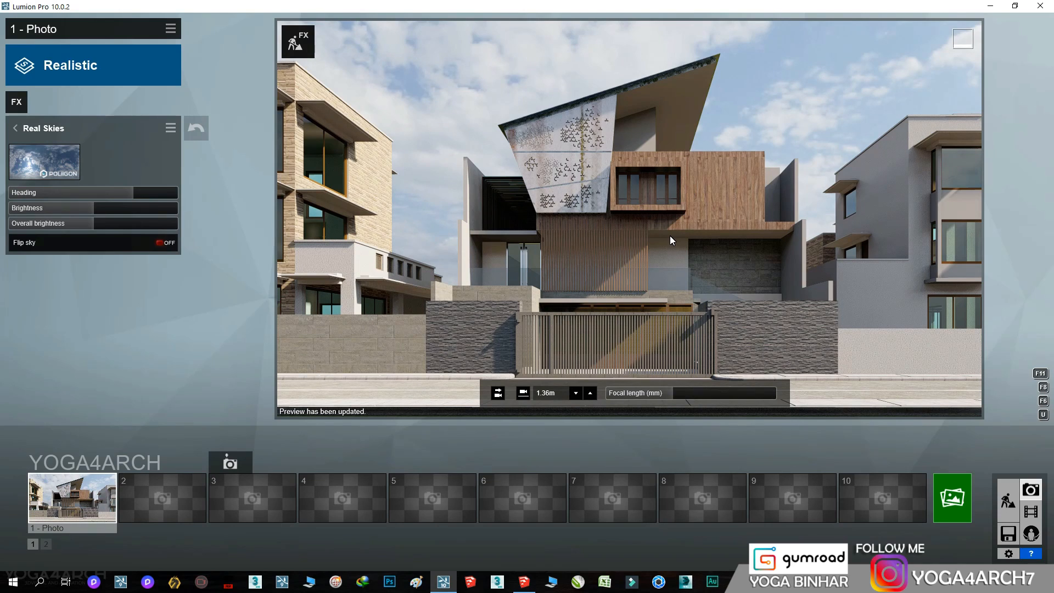
- Fine-tune the sky's heading, lower its brightness, raise the overall brightness, enable Flip sky, and update the preview
drag(125, 193, 131, 196)
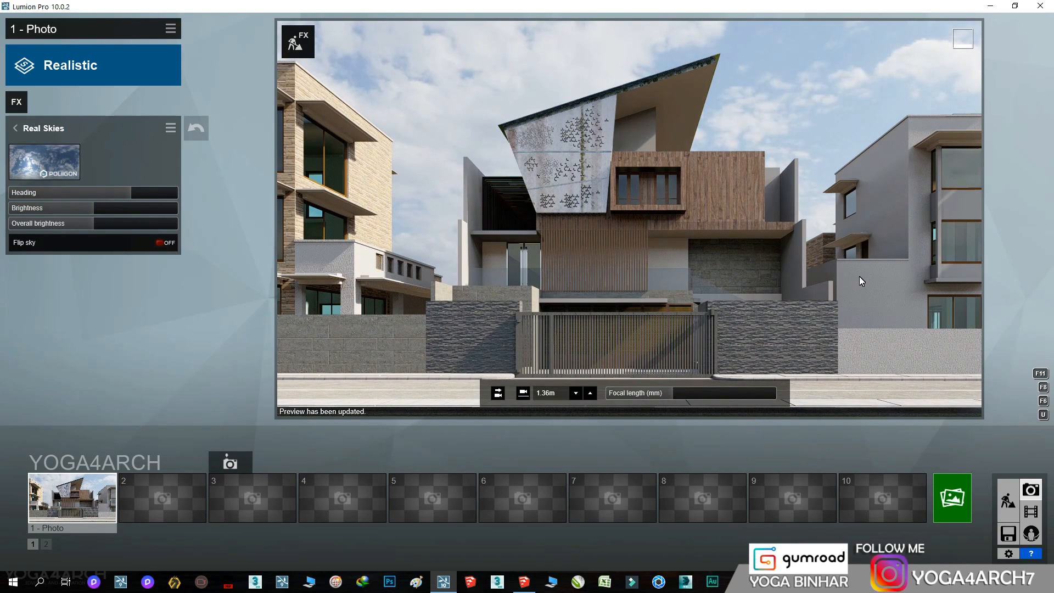
drag(88, 209, 138, 224)
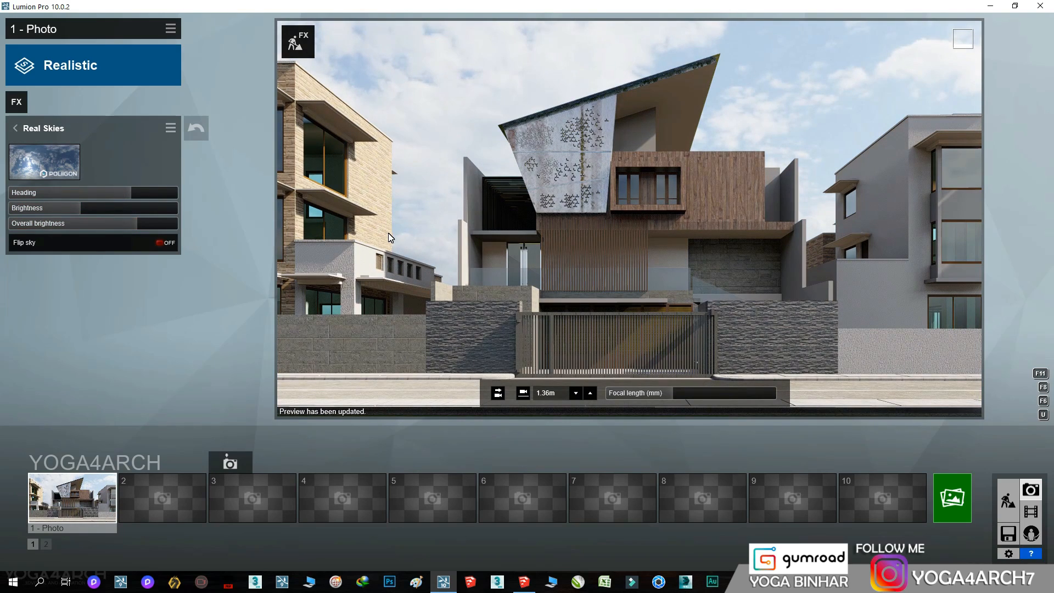
click(152, 250)
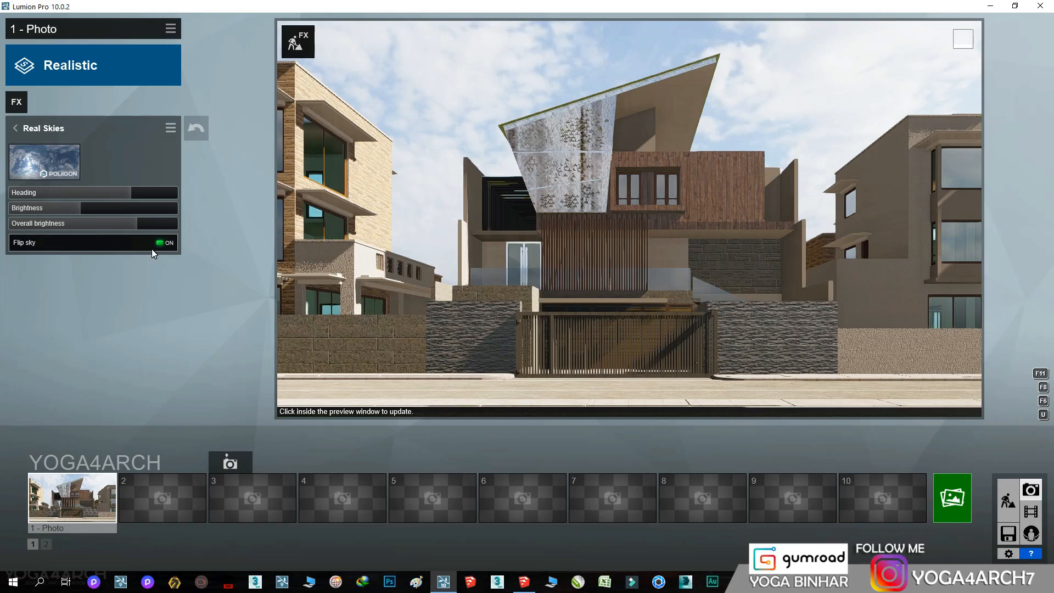
click(628, 231)
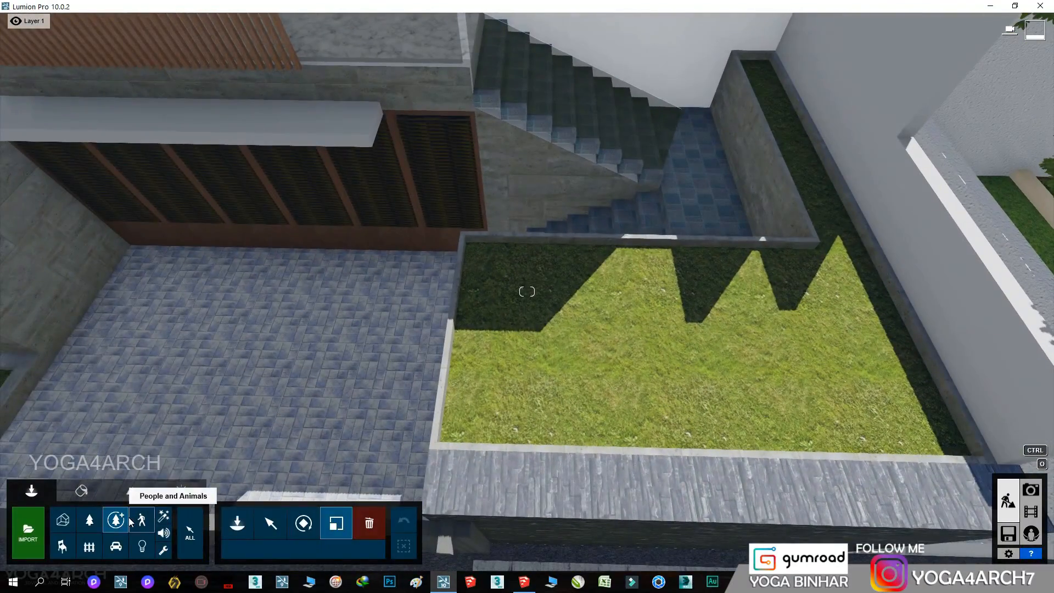
- Plant a birch 001 from the Fine-detail Nature library on the raised front lawn beside the side wall
click(116, 519)
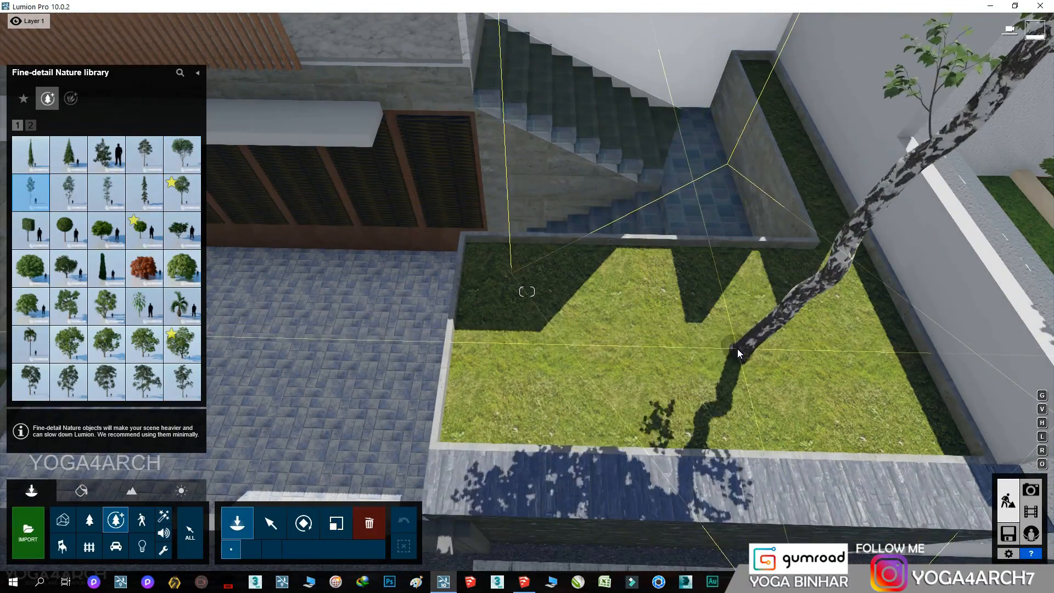
click(735, 345)
right_drag(442, 267, 430, 267)
- Place the last tree from the library's second page in the small planter on the other side of the driveway
click(29, 129)
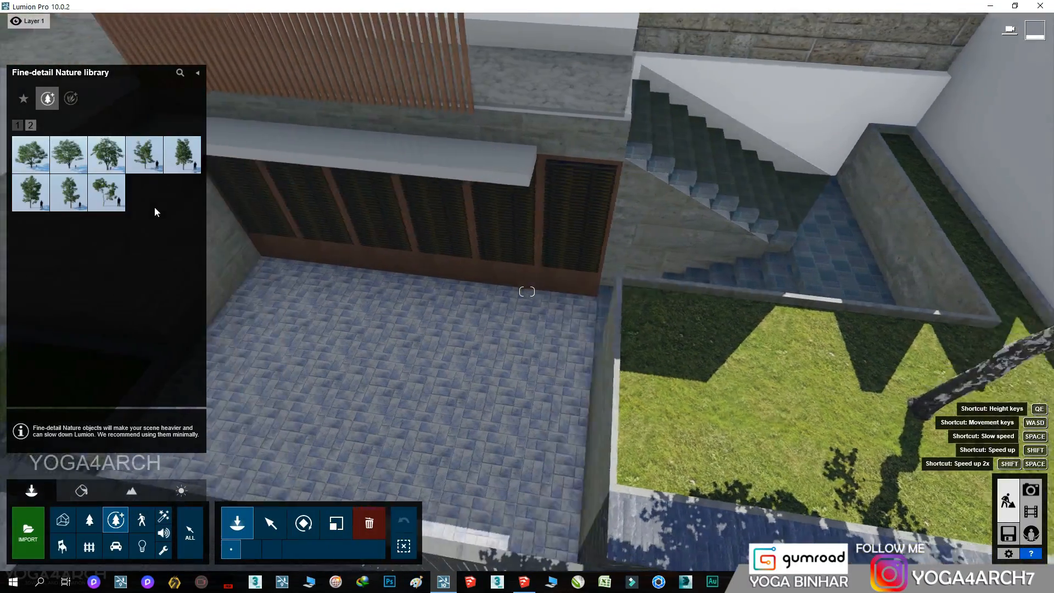
right_drag(154, 207, 156, 207)
click(108, 193)
right_drag(449, 425, 730, 445)
click(509, 448)
- Plant deergrass 001 around the birch on the front lawn and scale one clump down
click(71, 99)
right_drag(129, 263, 157, 263)
click(108, 231)
click(522, 341)
right_drag(522, 341, 494, 341)
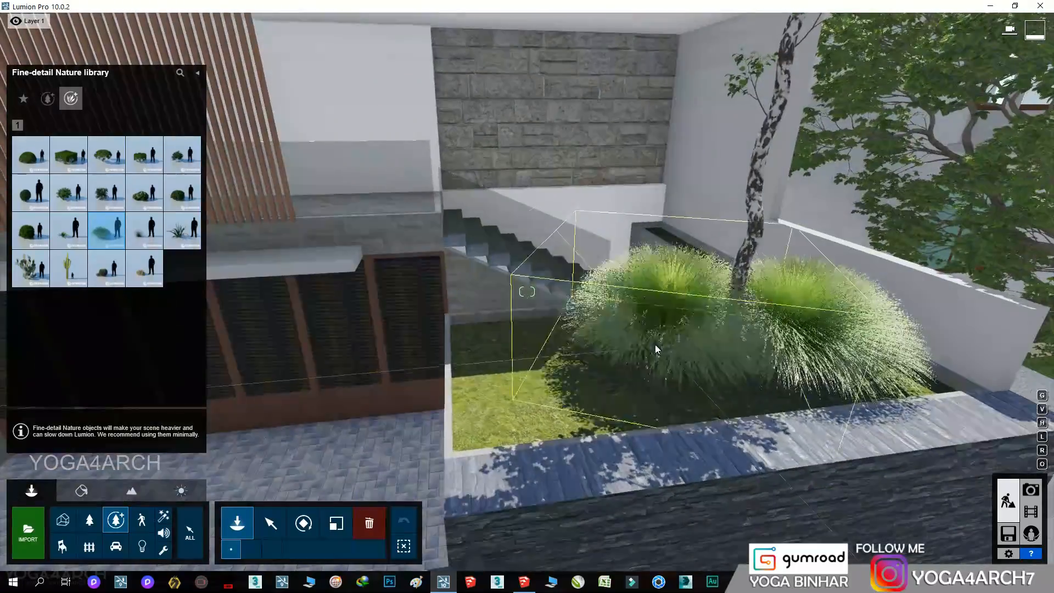
click(337, 523)
drag(583, 352, 583, 357)
middle_drag(583, 357, 508, 374)
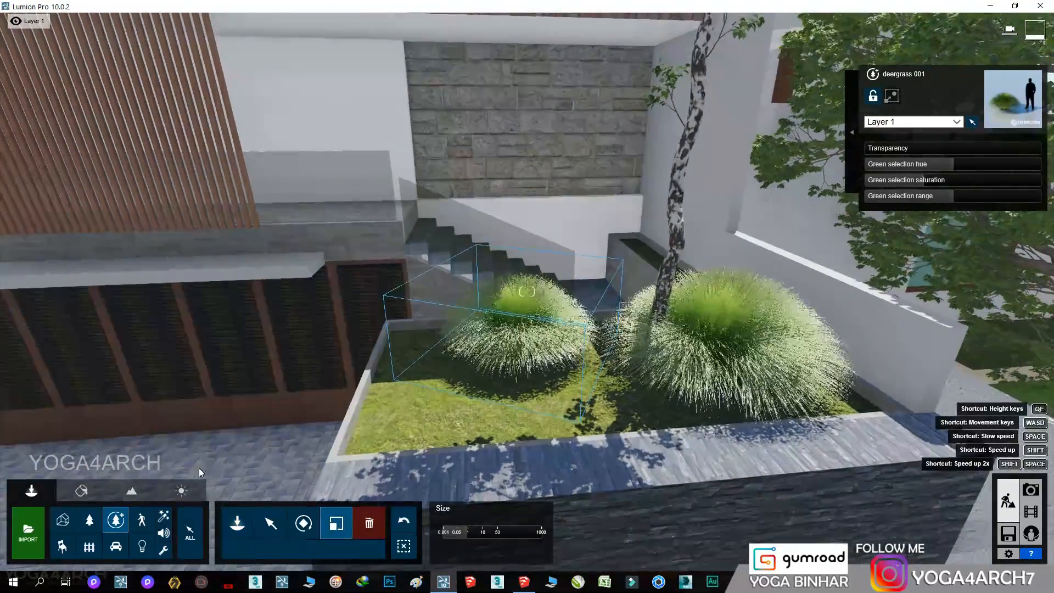
- Plant the third fine-detail shrub at the driveway end of the front lawn, scale it down, and update the photo preview
click(237, 523)
click(68, 268)
click(106, 155)
click(440, 410)
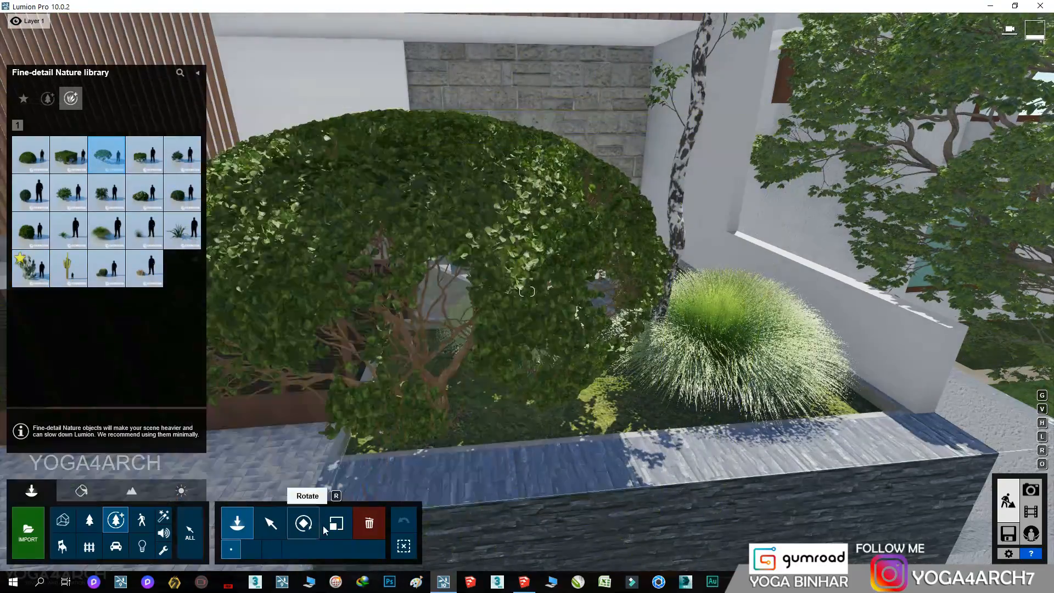
click(337, 523)
drag(441, 409, 440, 432)
click(1031, 489)
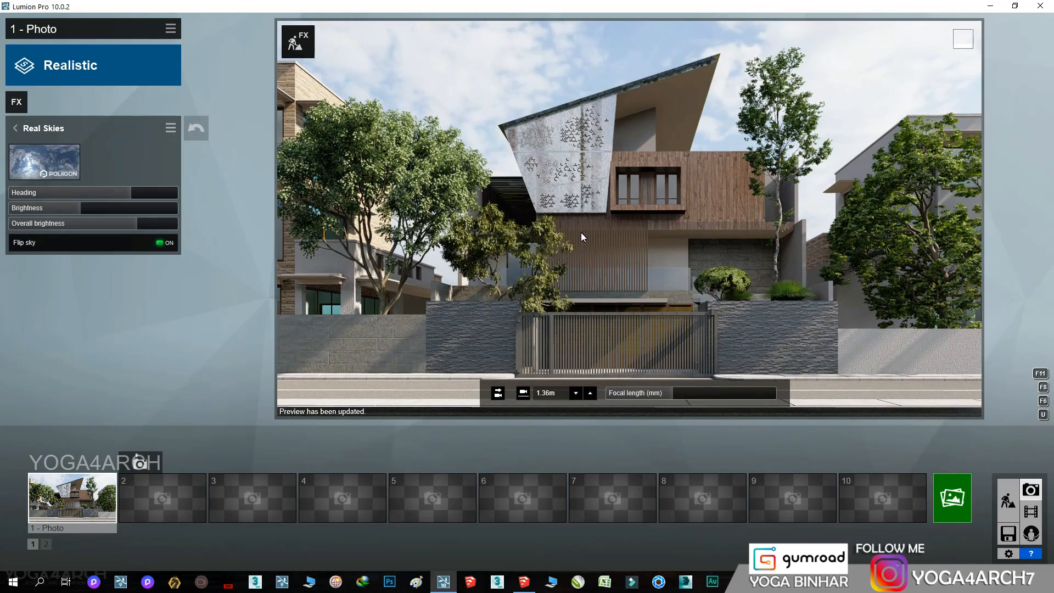
- Plant a bottle palm 001 near the deergrass on the front lawn and scale it down
click(1008, 500)
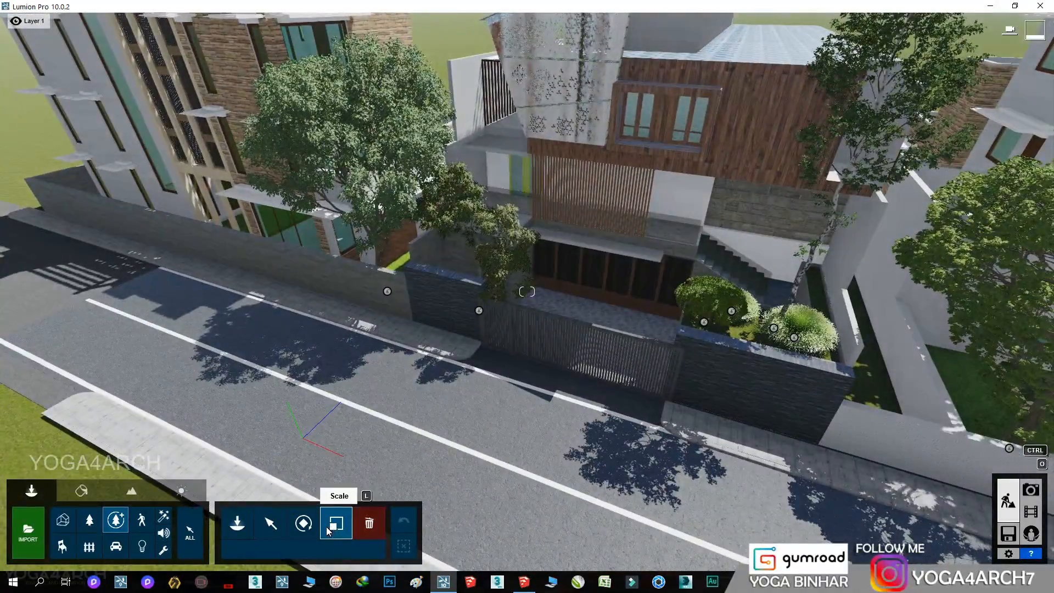
click(115, 520)
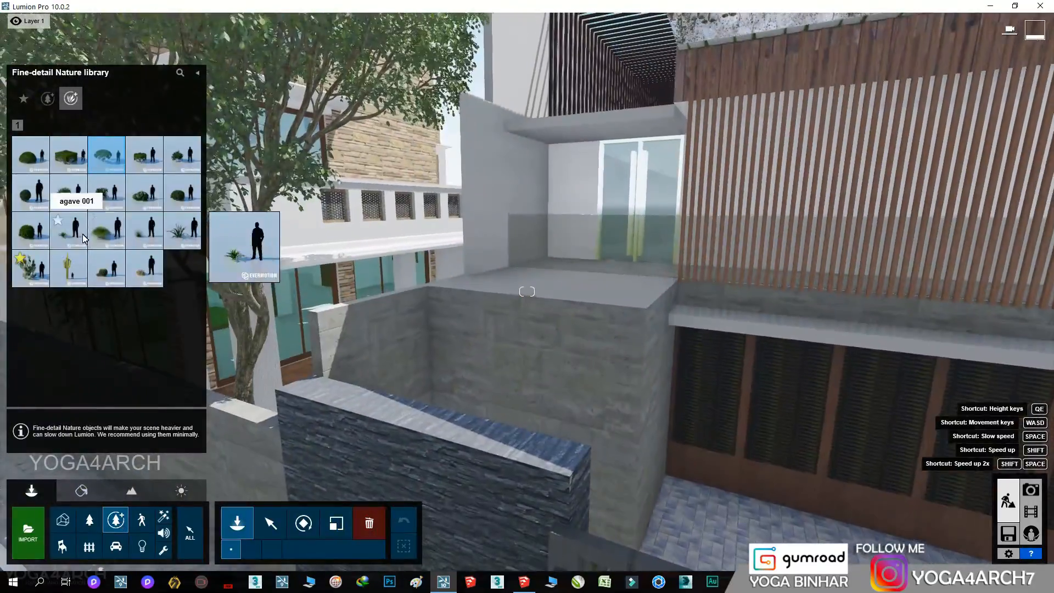
click(47, 98)
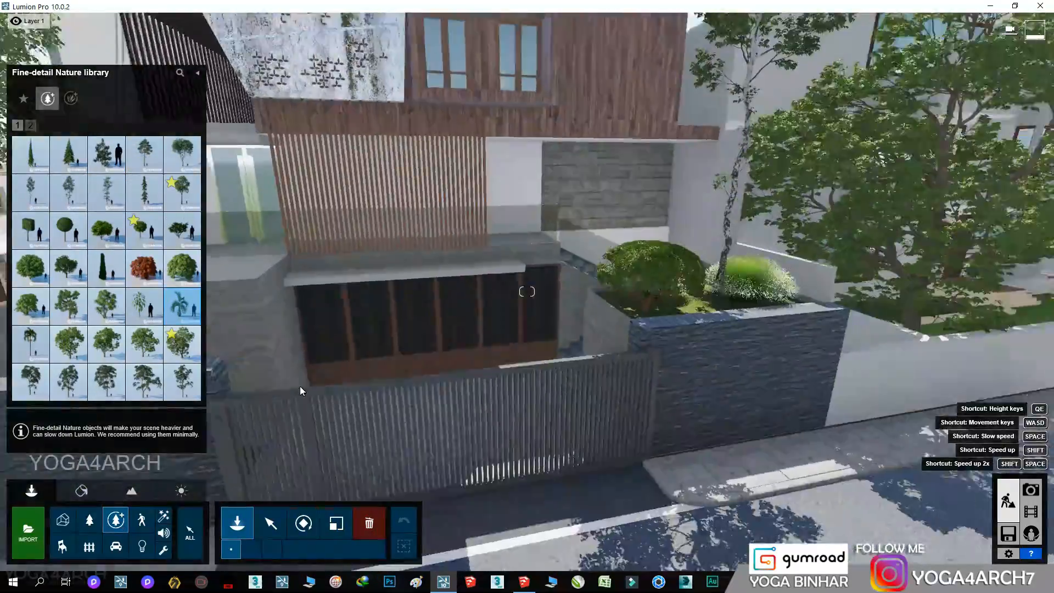
key(s)
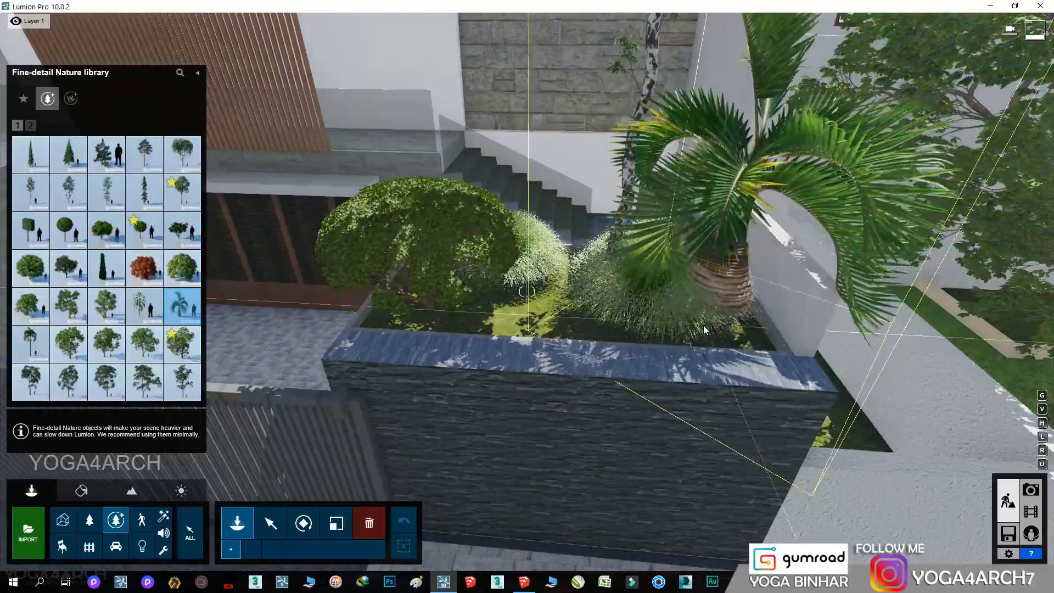
click(705, 328)
key(w)
key(w)
right_drag(697, 302, 666, 251)
click(336, 523)
click(411, 368)
drag(410, 370, 407, 379)
right_drag(408, 379, 394, 360)
- Plant two birch 001 trees close together in the small planter behind the stone wall beside the gate
key(s)
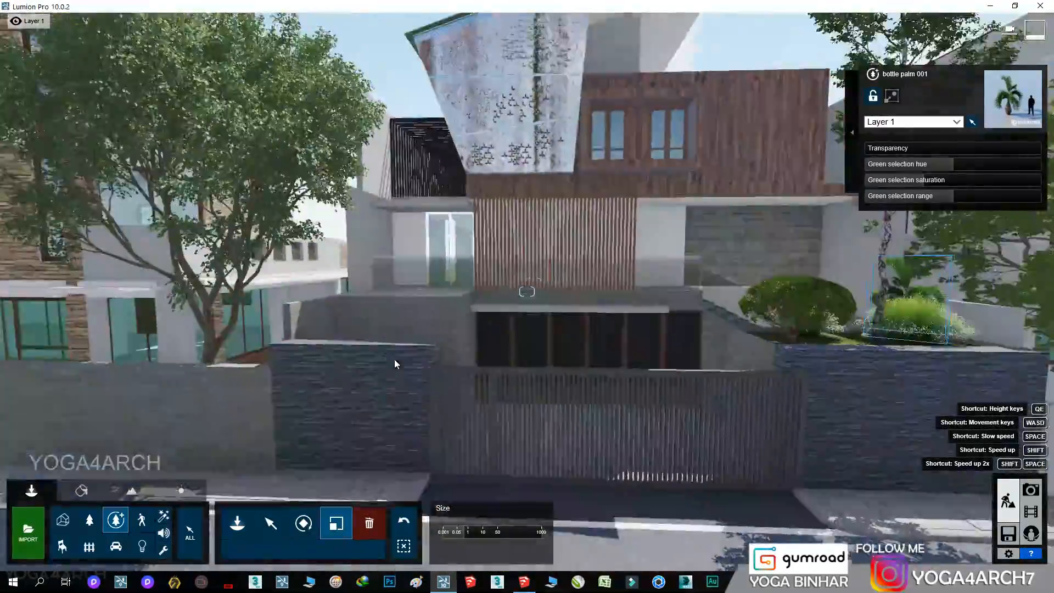
key(w)
click(115, 520)
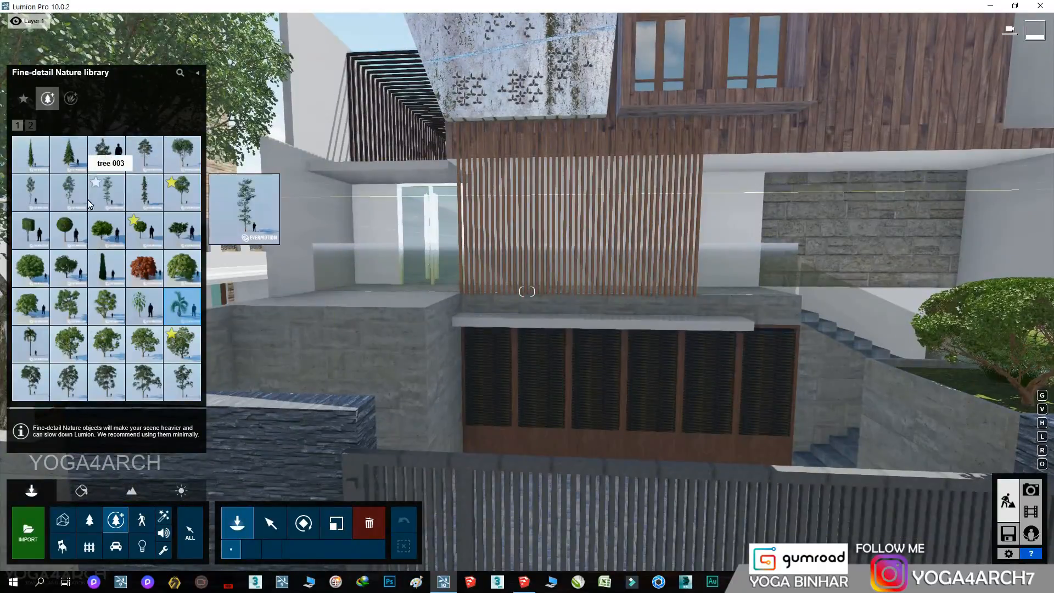
click(33, 194)
key(w)
right_drag(368, 284, 427, 305)
click(488, 330)
click(562, 319)
right_drag(587, 319, 555, 274)
key(s)
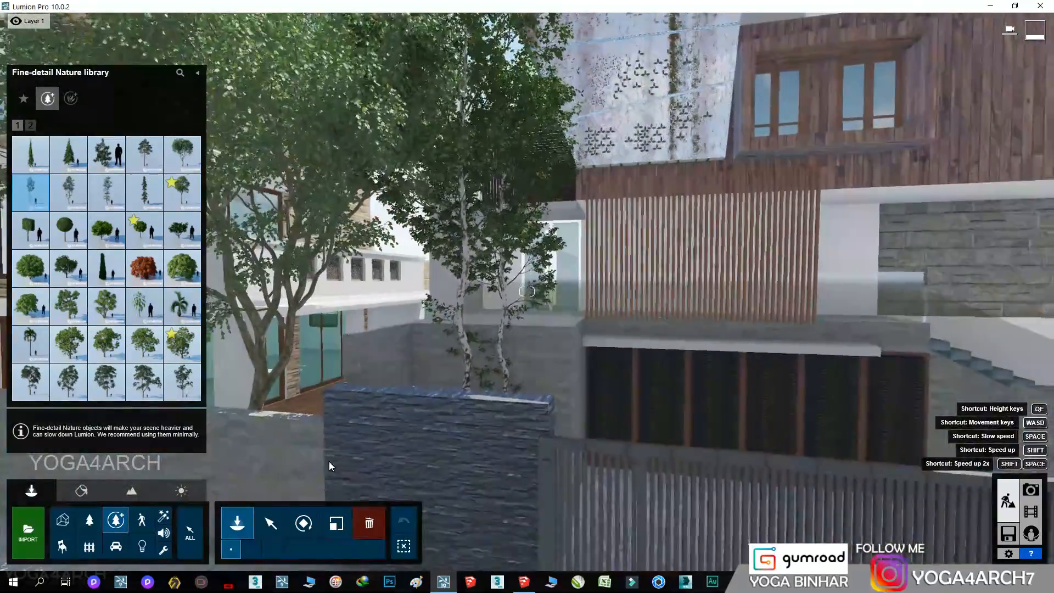
- Adjust the size of one of the birches in the small planter beside the gate
click(336, 522)
click(522, 456)
drag(522, 457, 525, 426)
right_drag(525, 427, 571, 390)
- Fine-tune the Green selection hue of the birch 001 trees in both planters, raising it slightly
drag(953, 165, 957, 164)
right_drag(752, 297, 799, 287)
key(s)
click(718, 376)
drag(973, 164, 959, 164)
right_drag(837, 183, 827, 144)
right_drag(778, 219, 813, 220)
key(w)
drag(958, 165, 961, 165)
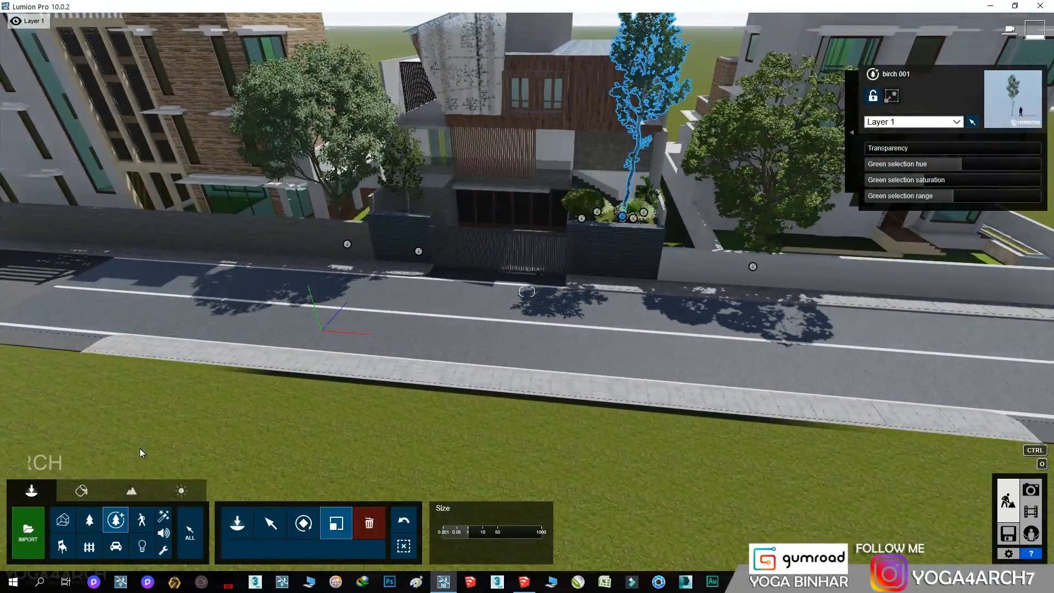
- Plant two tree 005 and a tree of another species on the grass verge across the road from the house
click(116, 520)
right_drag(698, 430, 472, 371)
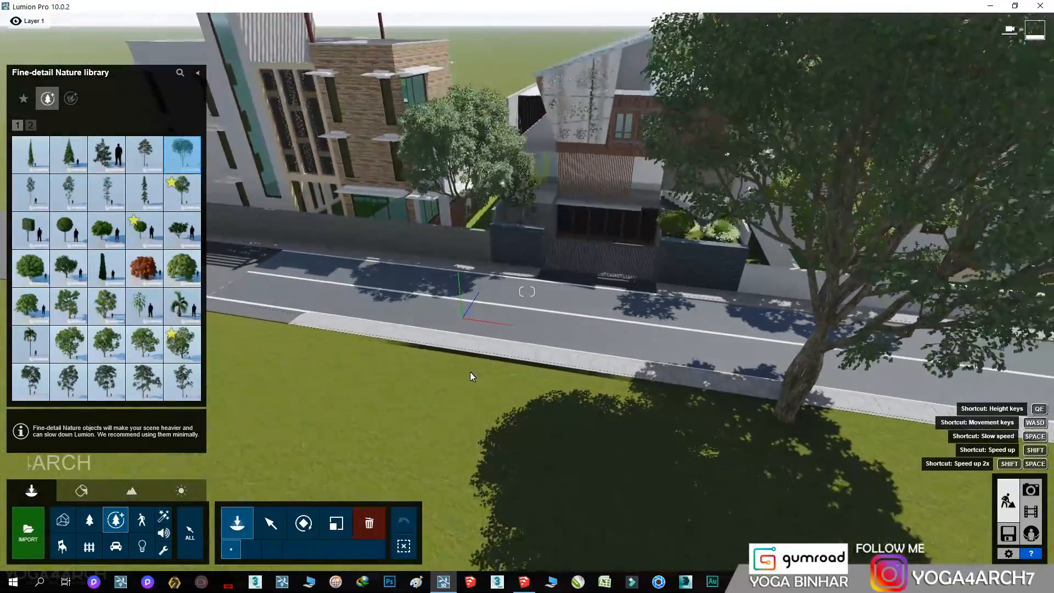
click(427, 363)
right_drag(223, 278, 248, 201)
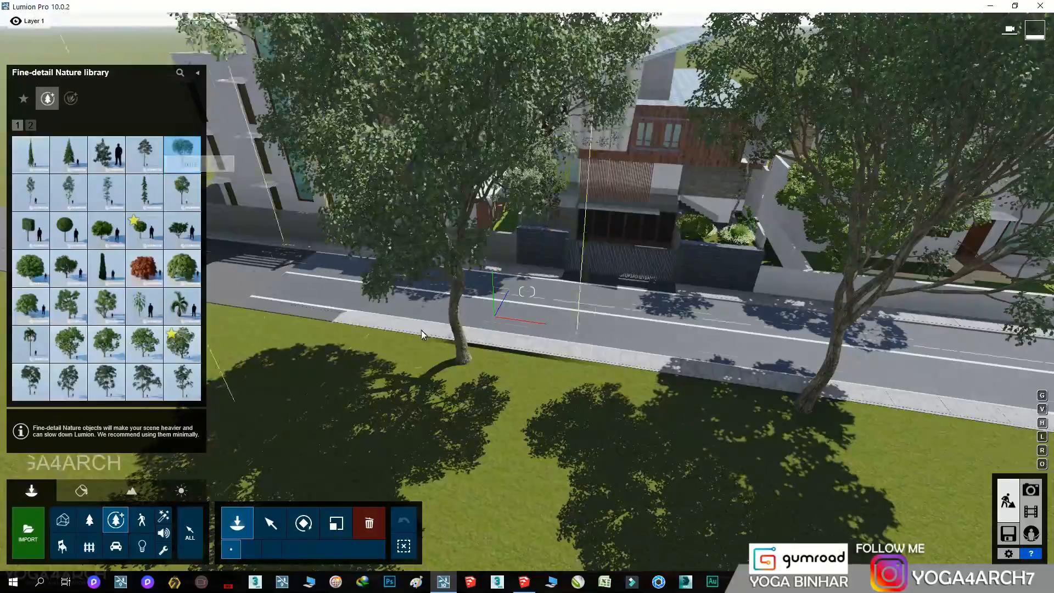
click(182, 192)
click(463, 369)
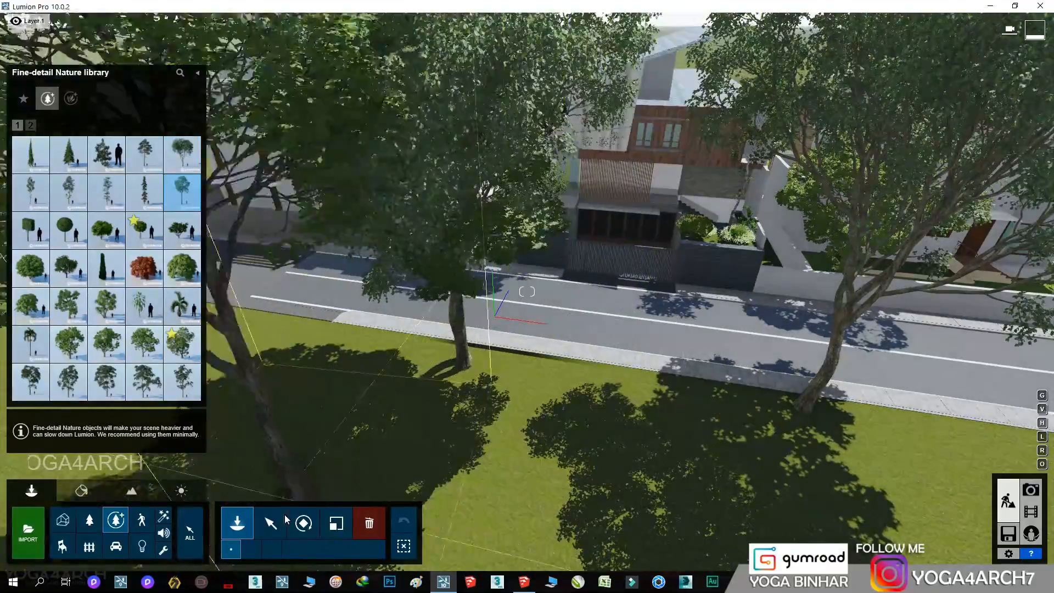
- Move one tree 005 across the road to the sidewalk beside the neighbour's white wall, and update the photo preview
click(271, 523)
drag(463, 363, 1004, 344)
key(d)
right_drag(1004, 344, 836, 384)
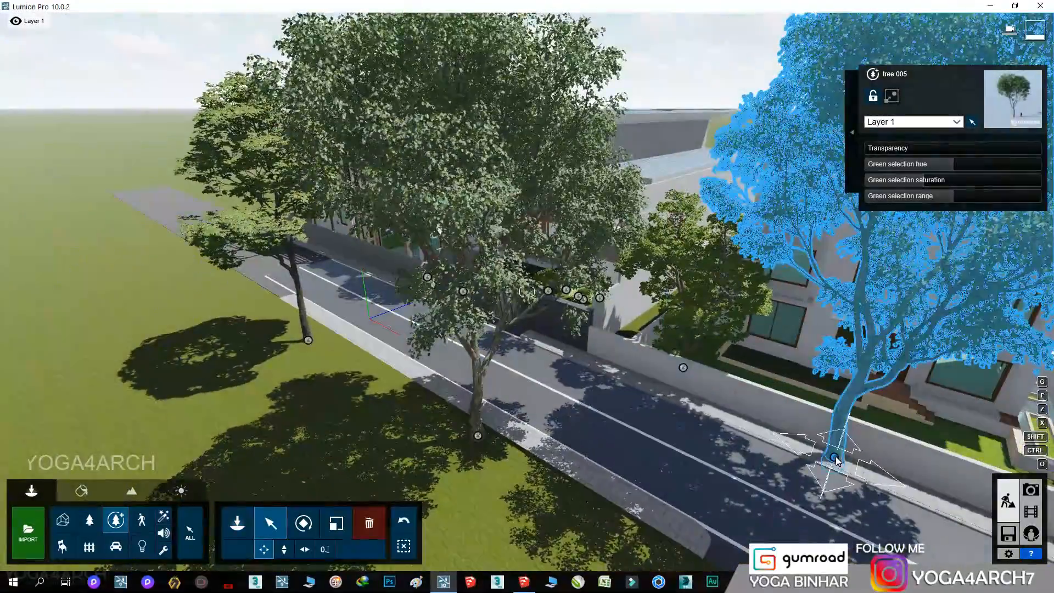
click(1030, 489)
click(82, 505)
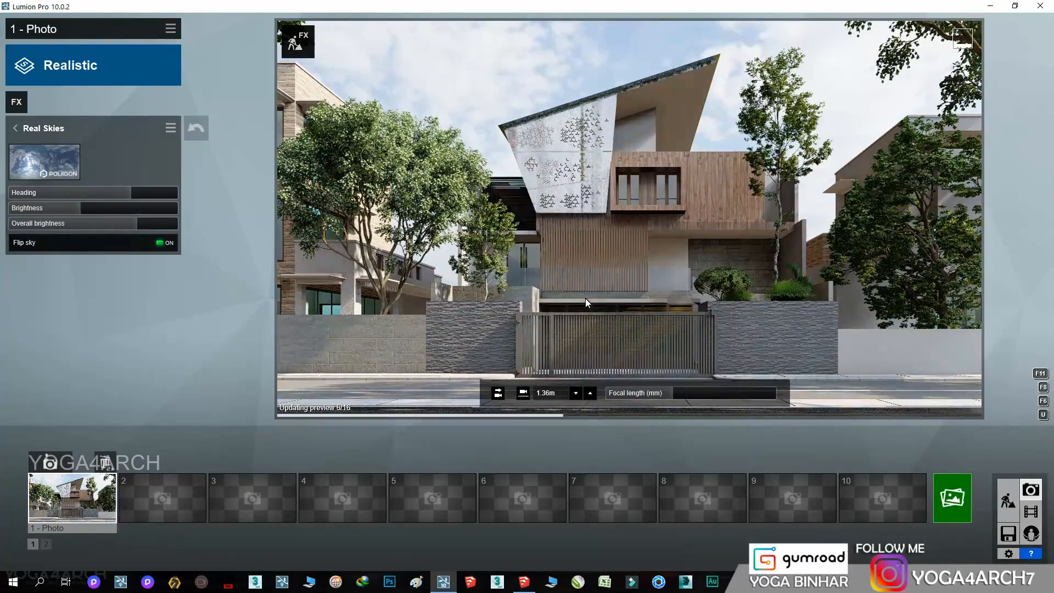
- Adjust the foreground verge trees, shifting the one near the brick neighbour inward to frame the house, and update the photo preview
click(999, 500)
click(892, 458)
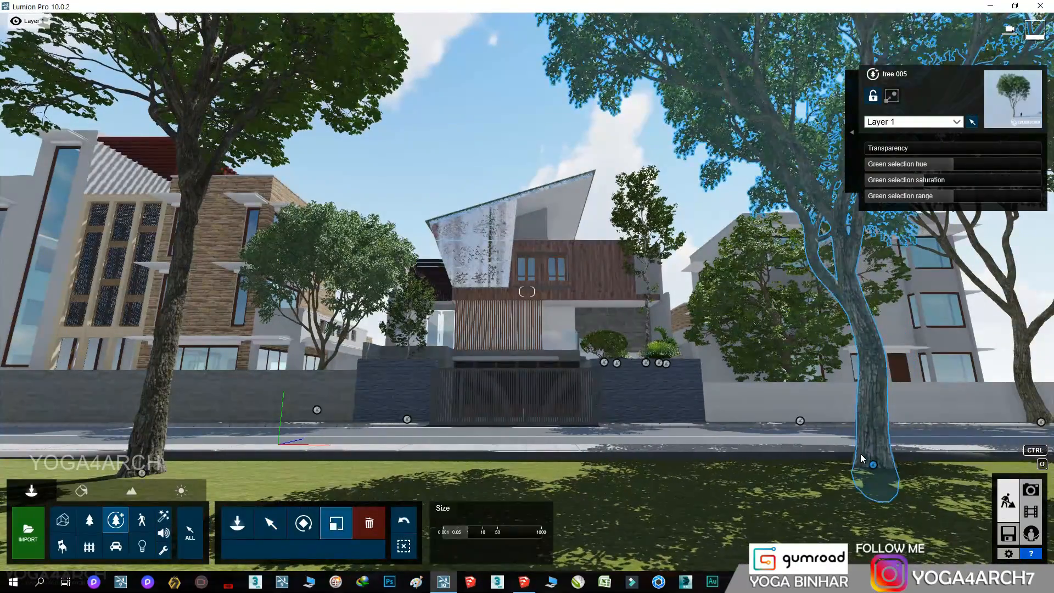
click(142, 472)
drag(142, 471, 215, 475)
click(1030, 490)
click(72, 498)
click(740, 234)
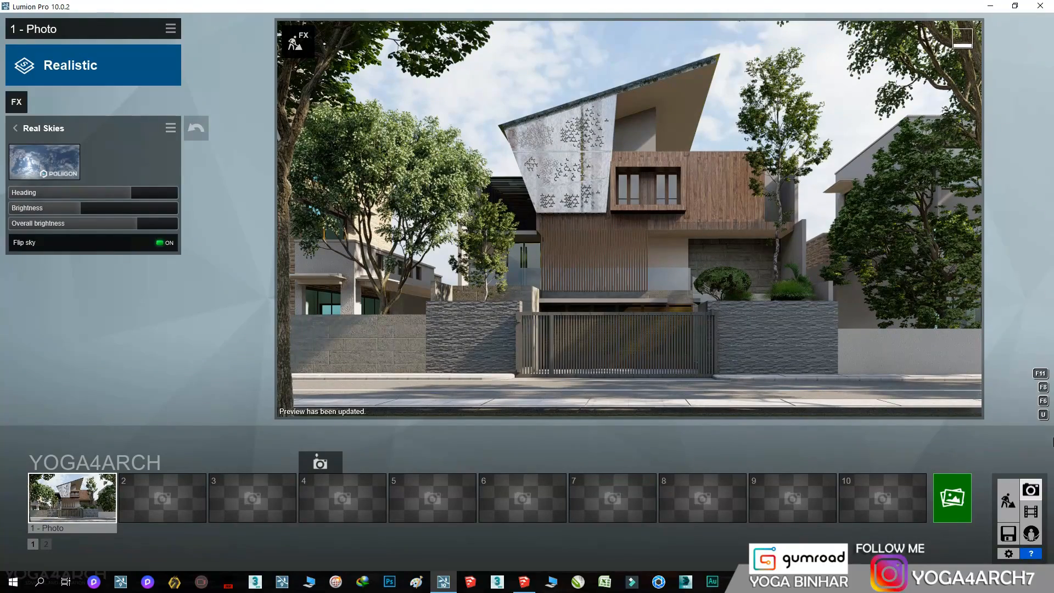
- Select the garage door frame's material for editing and fine-tune its settings
click(1009, 500)
key(w)
right_drag(673, 281, 726, 292)
click(82, 490)
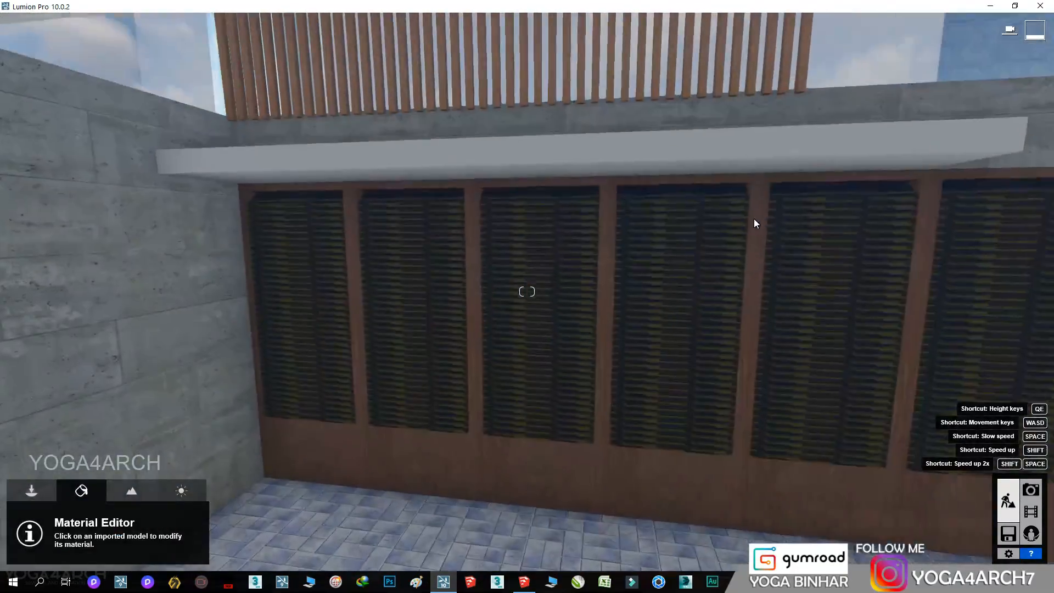
click(756, 218)
click(33, 348)
click(125, 307)
drag(81, 399, 53, 398)
- Replace the blue driveway paving with the grey slab material from the outdoor bricks, and save the material changes
key(s)
right_drag(387, 413, 563, 427)
key(w)
click(564, 428)
click(112, 207)
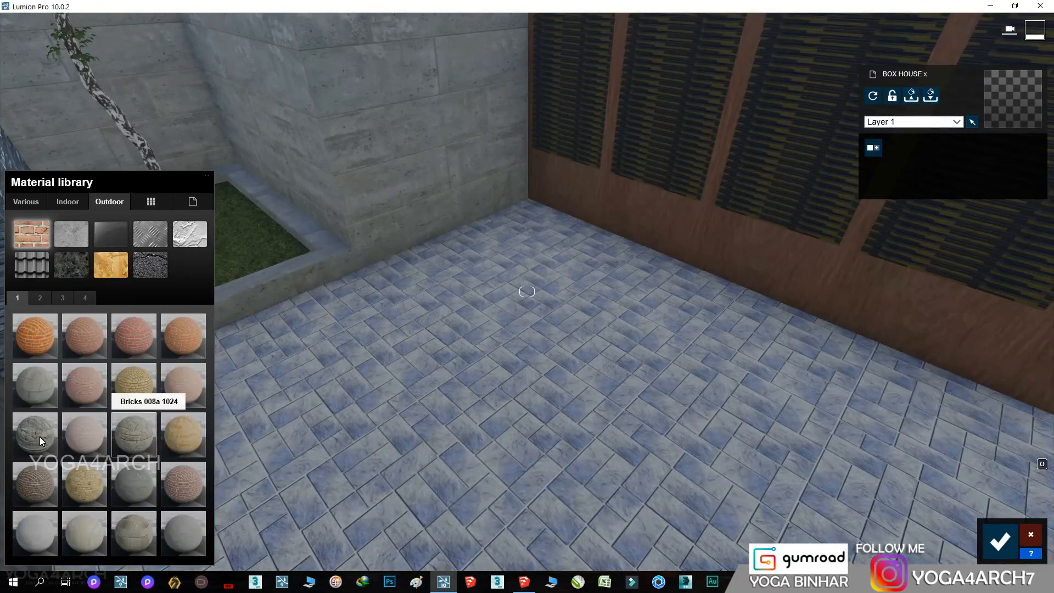
click(43, 476)
click(30, 395)
key(s)
right_drag(390, 390, 385, 391)
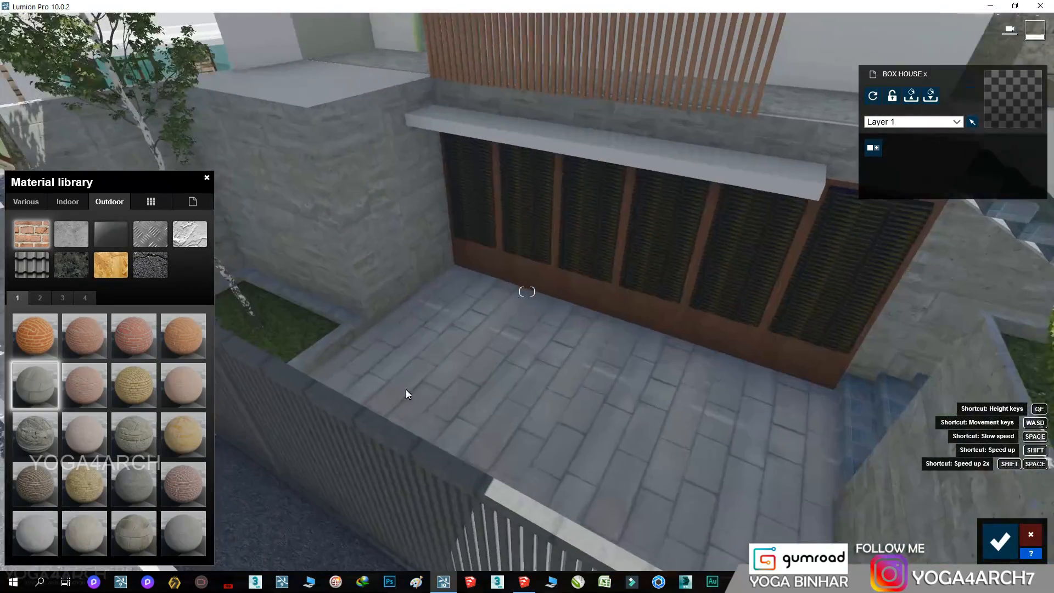
click(999, 541)
- Place a Car HD 001 from the Transport library on the driveway, parked facing the gate
click(31, 491)
click(115, 546)
click(31, 328)
right_drag(467, 351, 517, 330)
key(s)
click(538, 318)
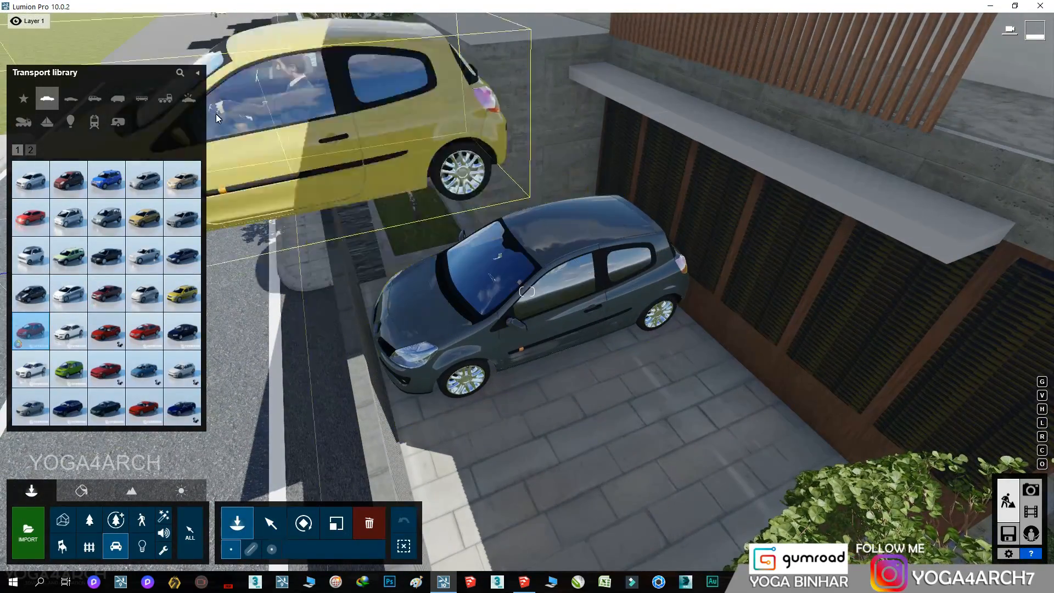
- Place a MotorBike 001 from the Assorted transport models on the driveway beside the parked car
click(70, 121)
click(118, 123)
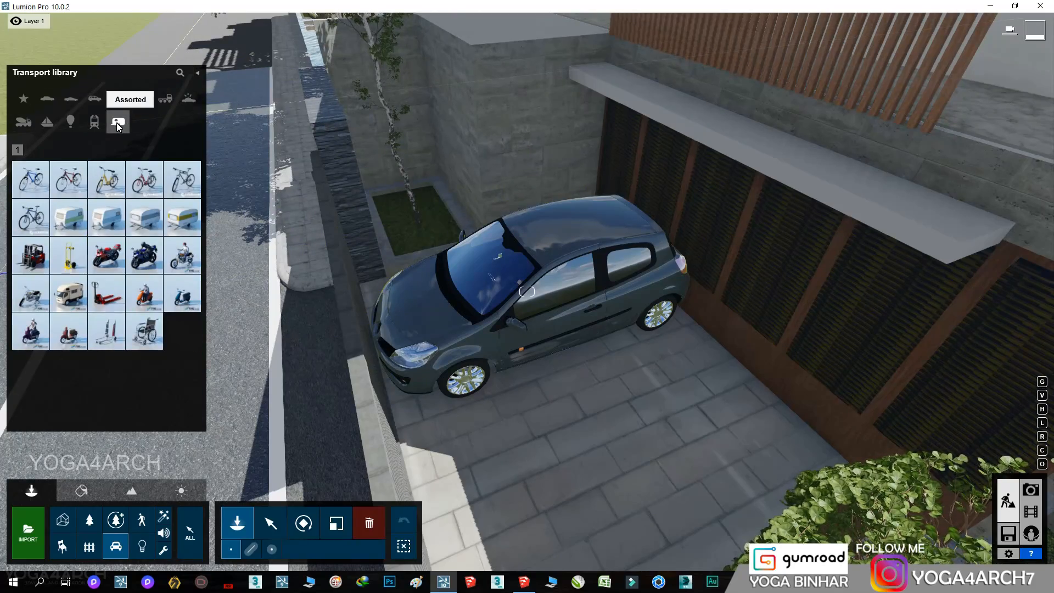
click(117, 255)
click(271, 523)
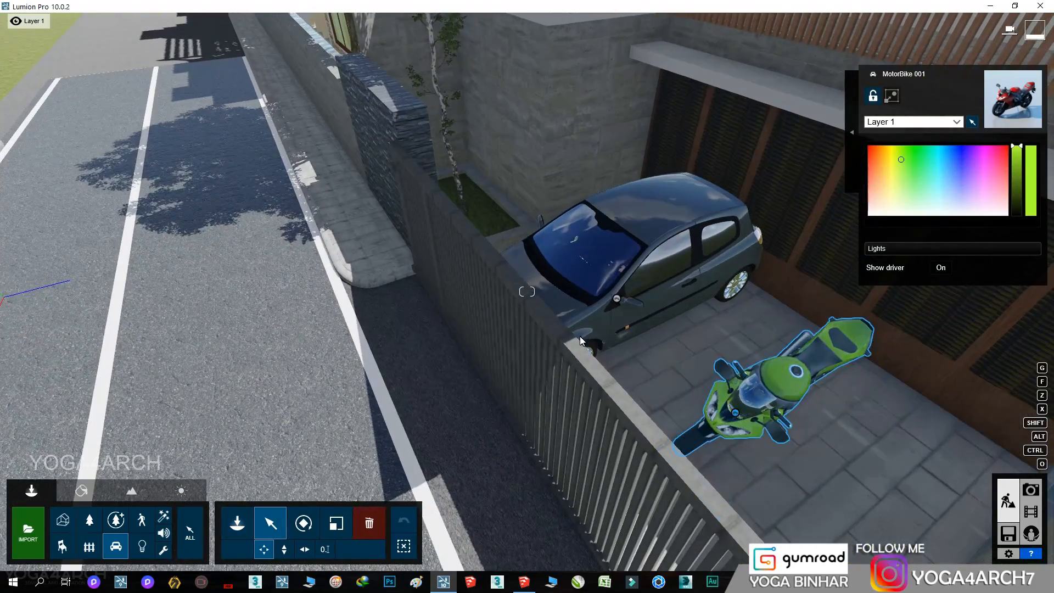
- Change the parked Car HD 001's colour to bright yellow
click(617, 298)
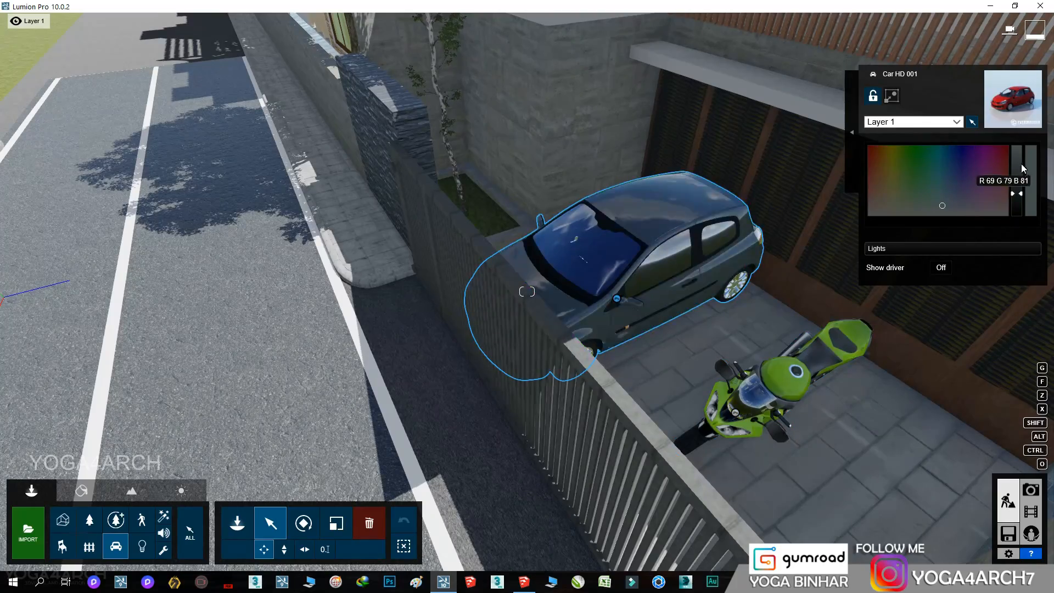
click(942, 205)
click(887, 149)
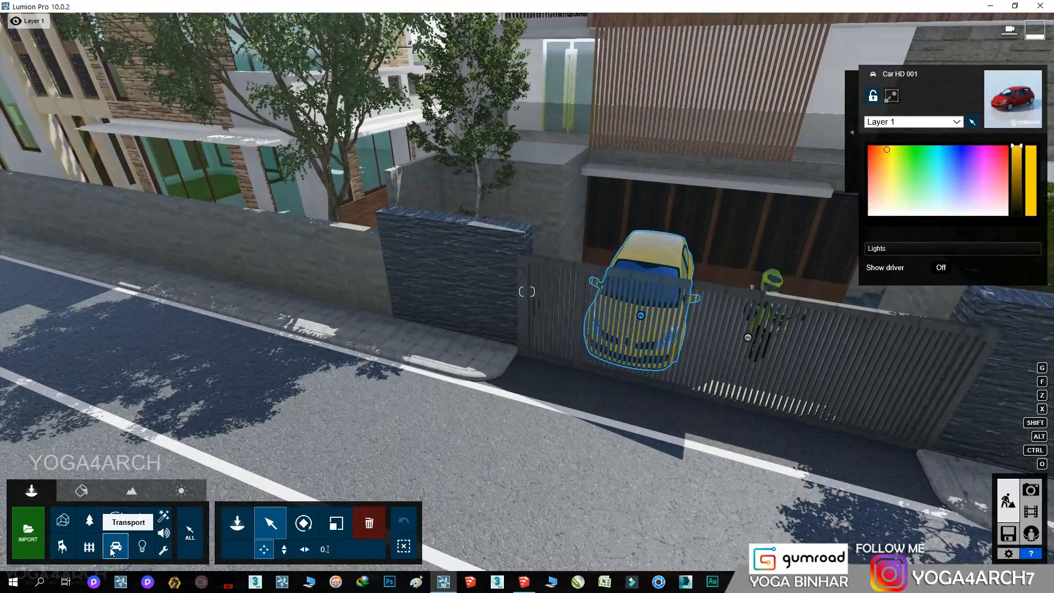
- Place a Car HD 002 on the road in front of the stone wall and raise its colour brightness to white
click(112, 549)
click(71, 99)
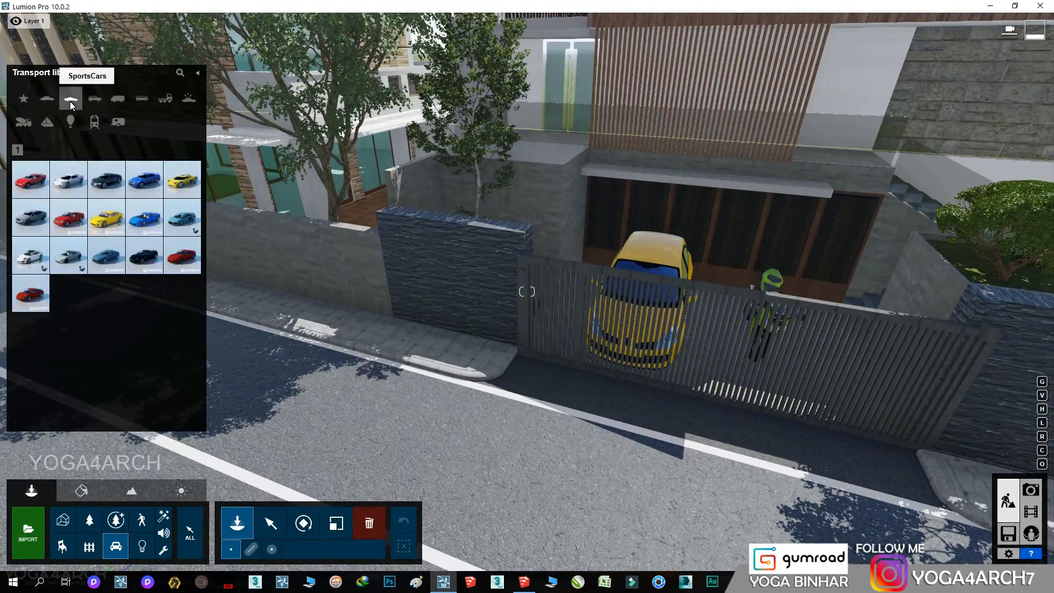
click(48, 100)
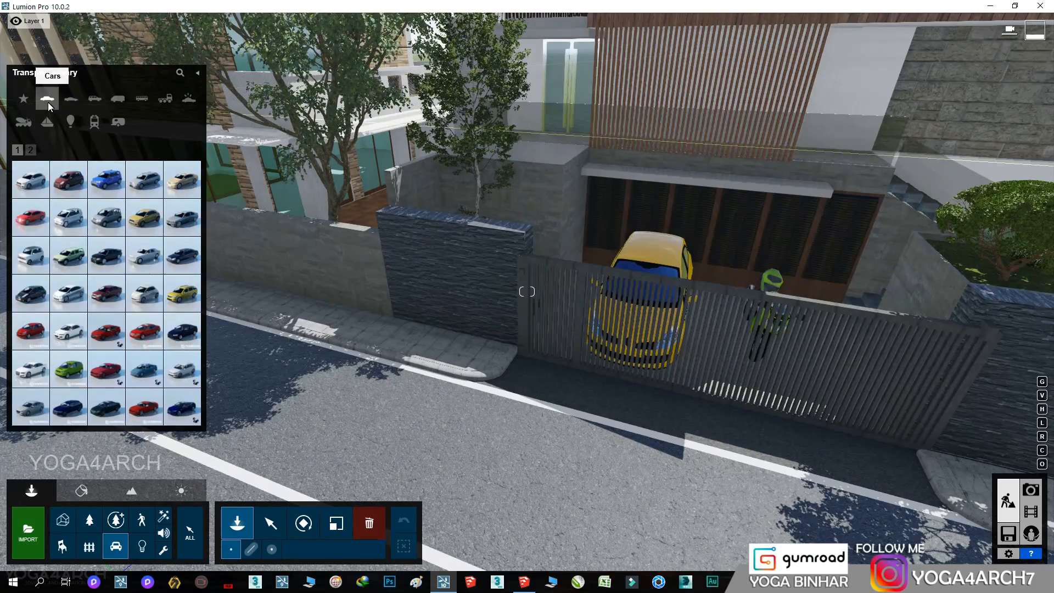
click(68, 331)
click(311, 415)
drag(1017, 205, 1017, 147)
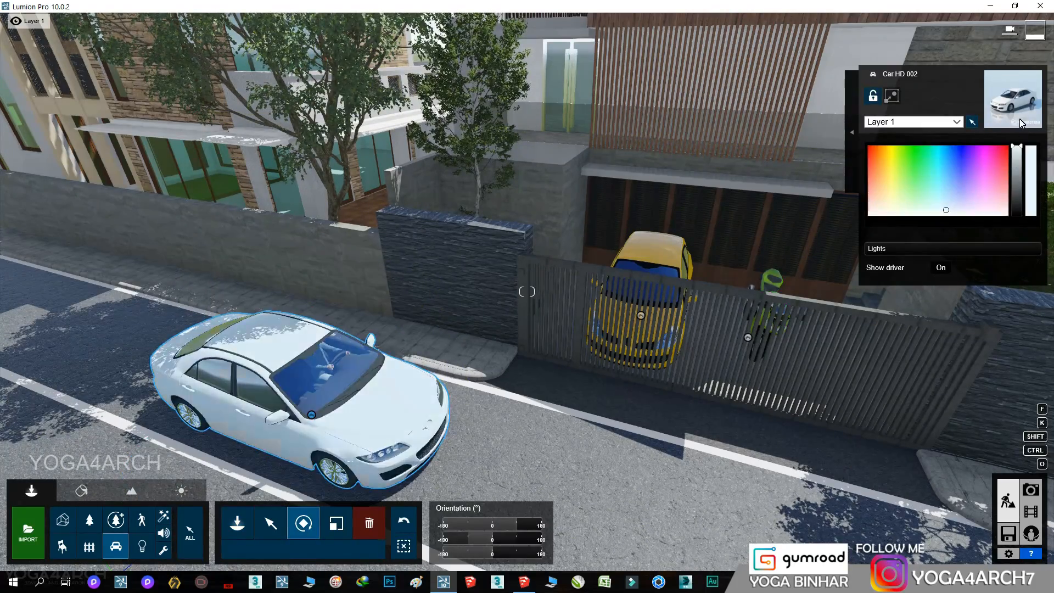
- Place the cycling man from the third page of the Character library on the road outside the house
right_drag(713, 308, 796, 340)
click(142, 521)
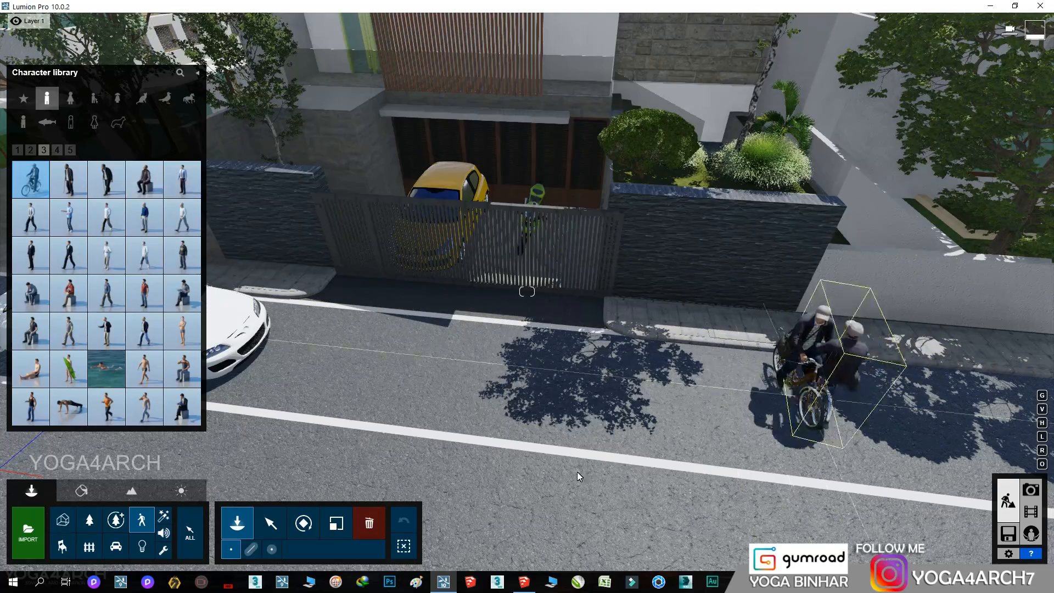
click(707, 421)
drag(894, 405, 895, 406)
- Place the standing man in a red shirt and cap from the Character library's fourth page on the pavement beside the white wall
key(w)
right_drag(512, 415, 560, 400)
click(142, 520)
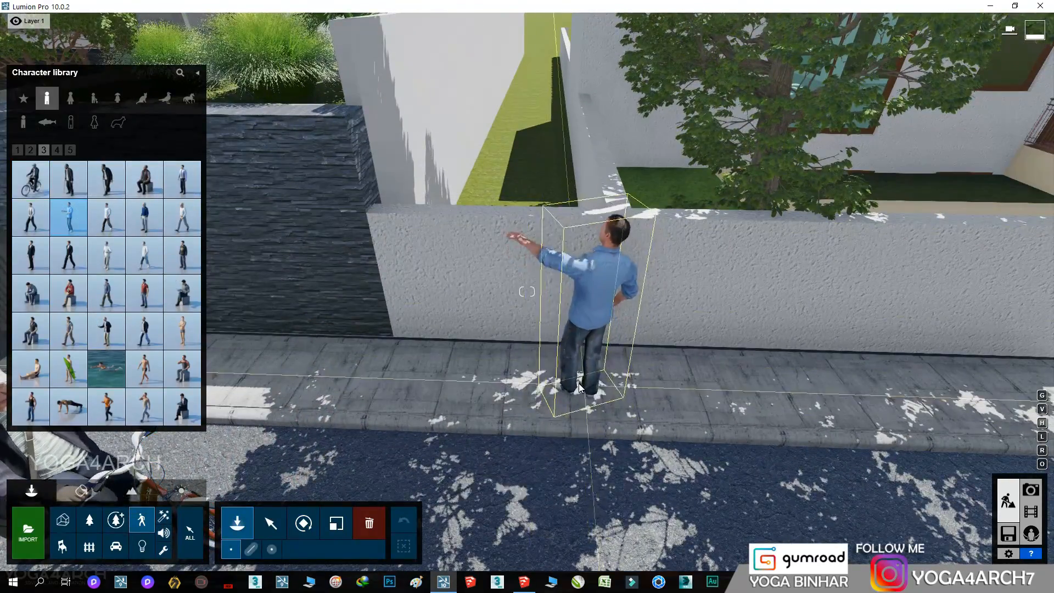
click(57, 150)
click(182, 331)
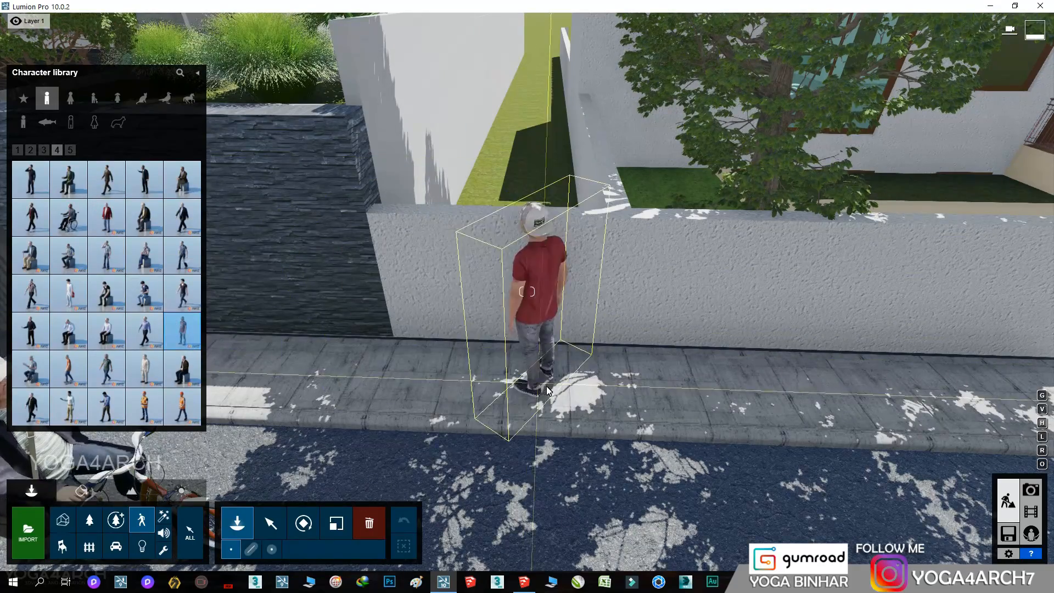
click(497, 385)
- Place Man Caucasian 0020 Walk at the road edge near the gate and rotate him to a new walking direction
click(106, 406)
click(392, 392)
mouse_move(396, 393)
right_down()
mouse_move(405, 403)
mouse_move(394, 391)
right_up()
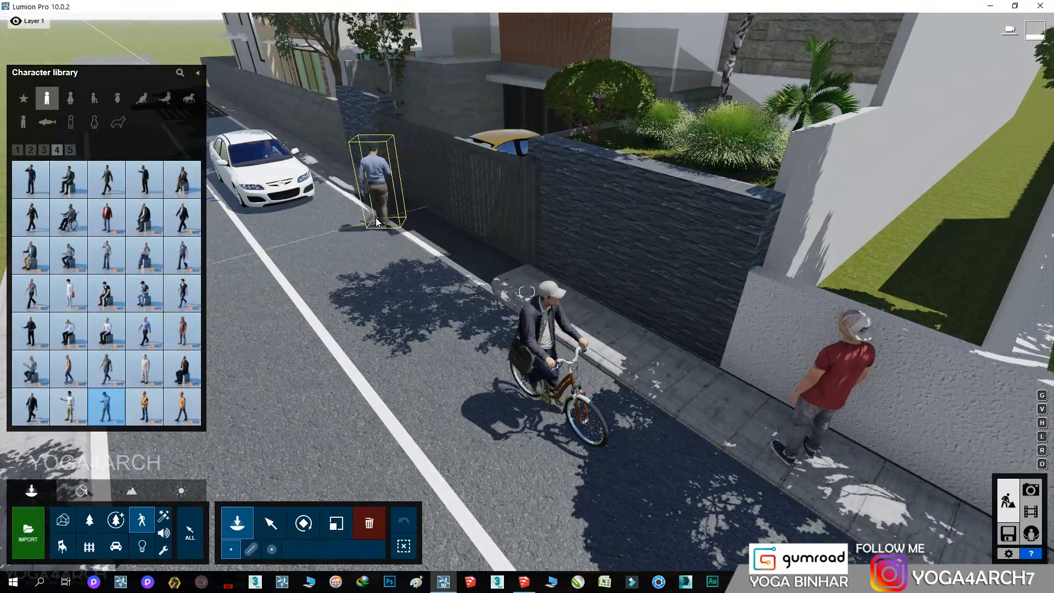
click(304, 522)
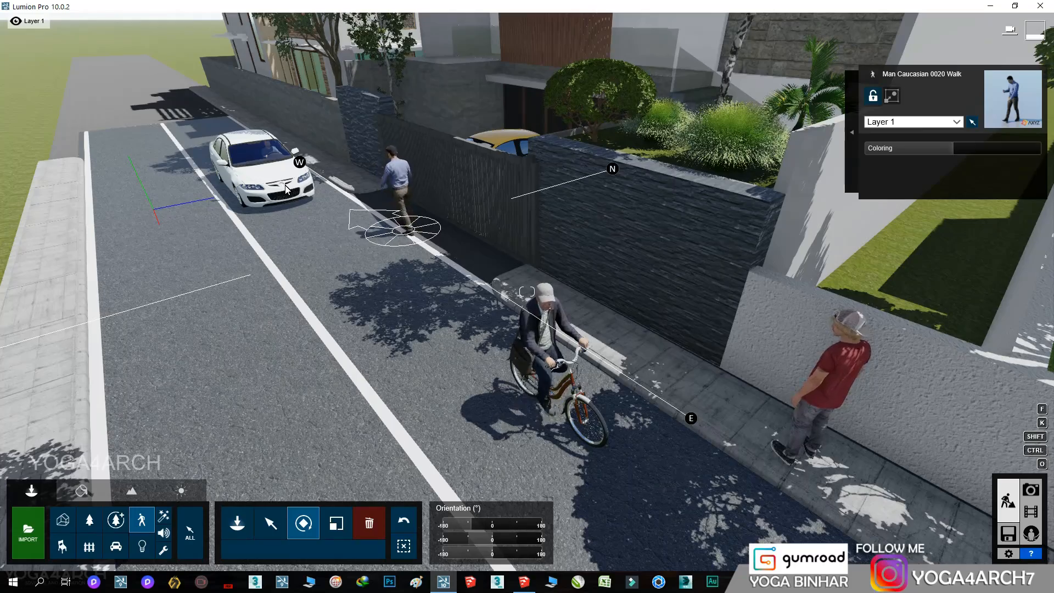
right_drag(494, 385, 530, 387)
click(143, 521)
click(145, 180)
click(575, 375)
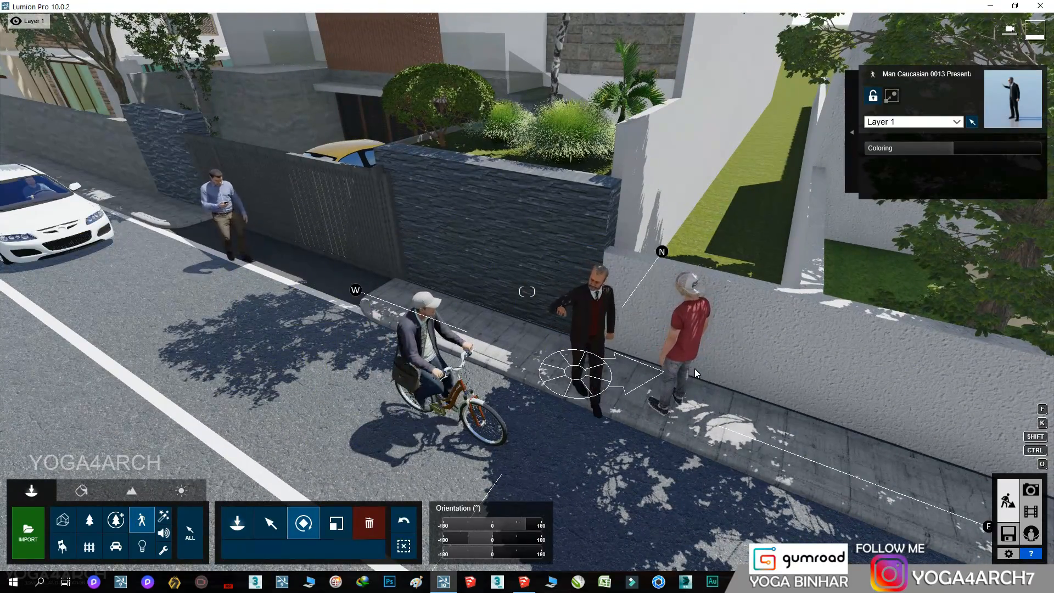
click(370, 523)
click(575, 374)
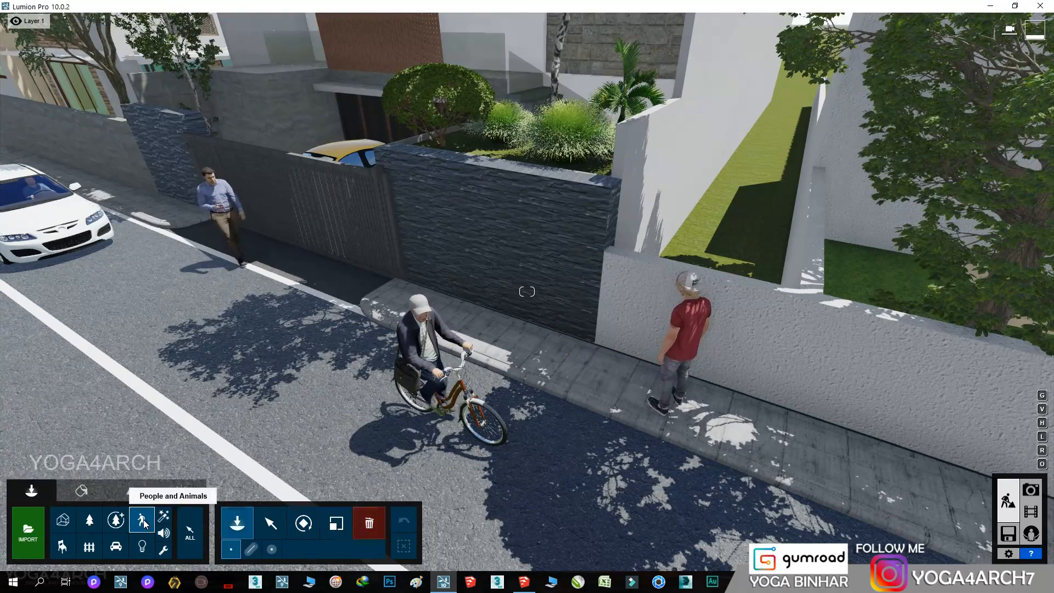
- Place Man Caucasian 0014 Idle on the pavement beside the man in the red shirt and turn him to face that man
click(142, 520)
click(106, 217)
click(307, 522)
drag(597, 378, 671, 420)
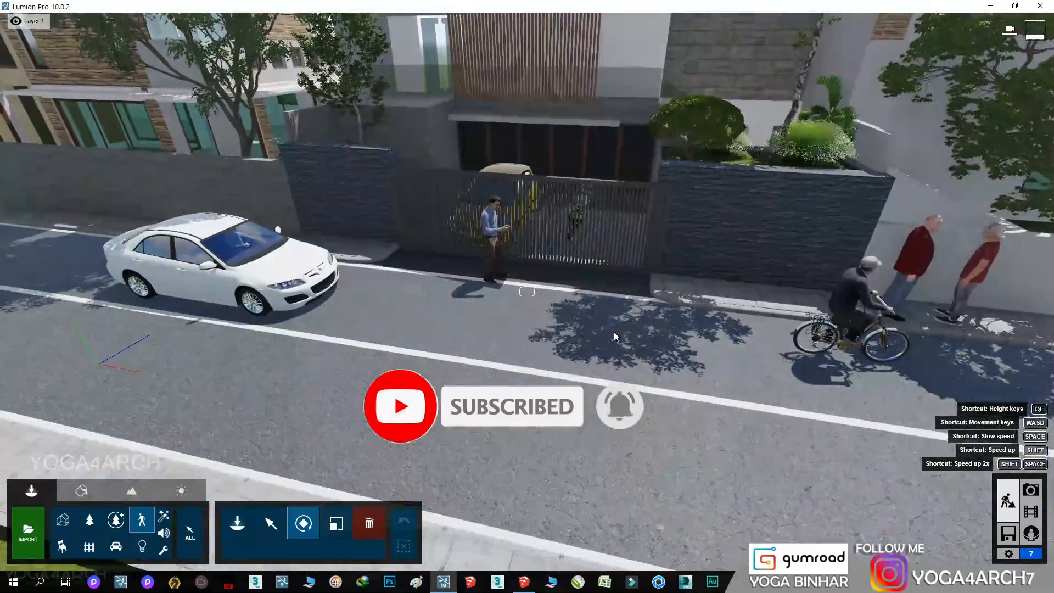
- Move the walking man onto the pavement by the stone pillar beside the gate and the cyclist farther along the road
click(270, 523)
drag(501, 277, 373, 243)
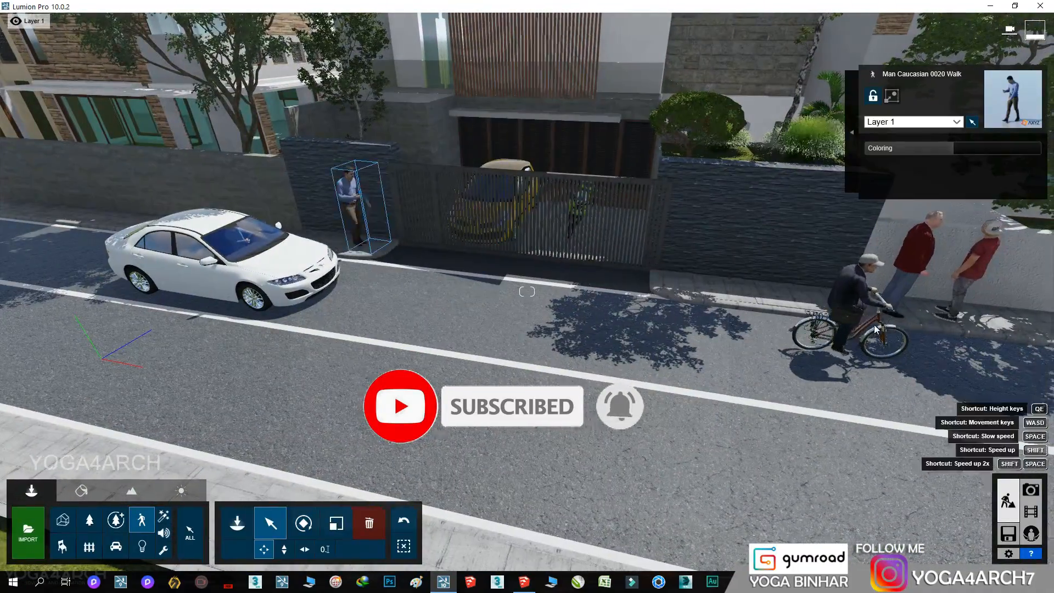
middle_drag(874, 324, 654, 344)
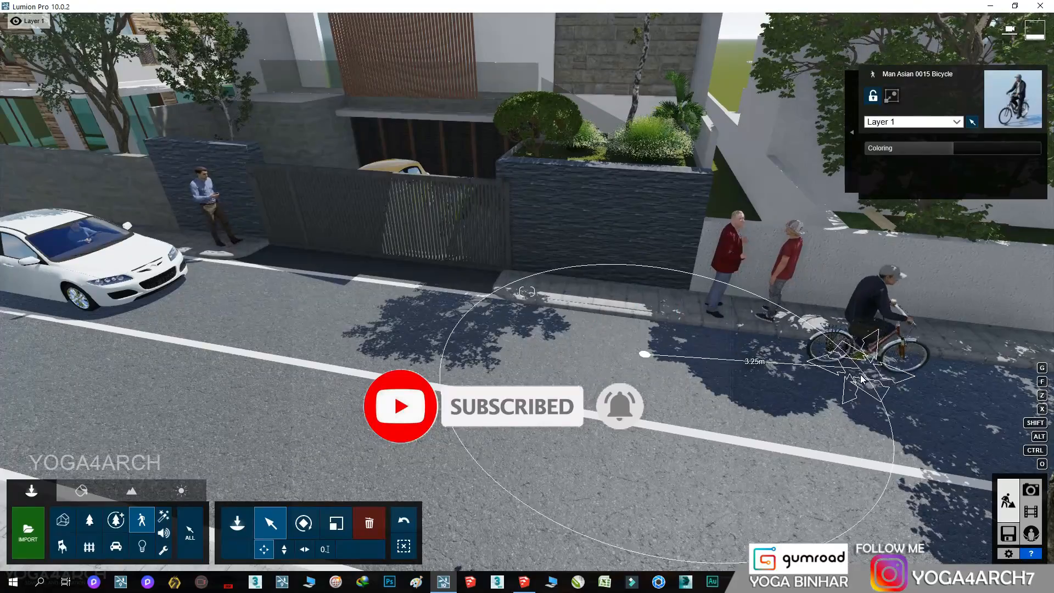
drag(861, 374, 861, 379)
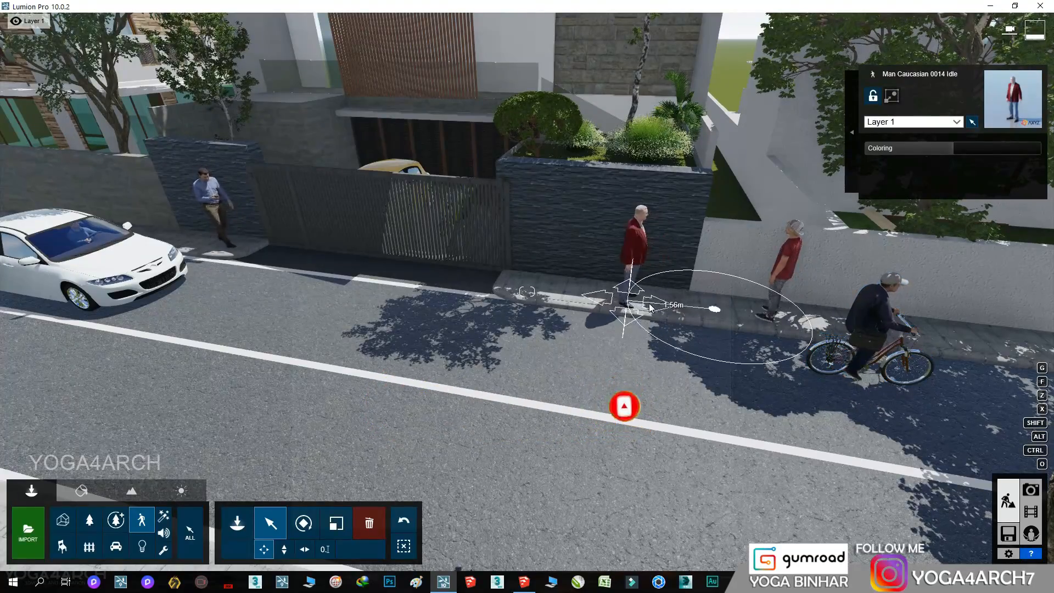
- Reposition the two standing men in red as a pair on the pavement near the end of the stone wall
drag(682, 317, 682, 317)
key(s)
right_drag(681, 317, 302, 425)
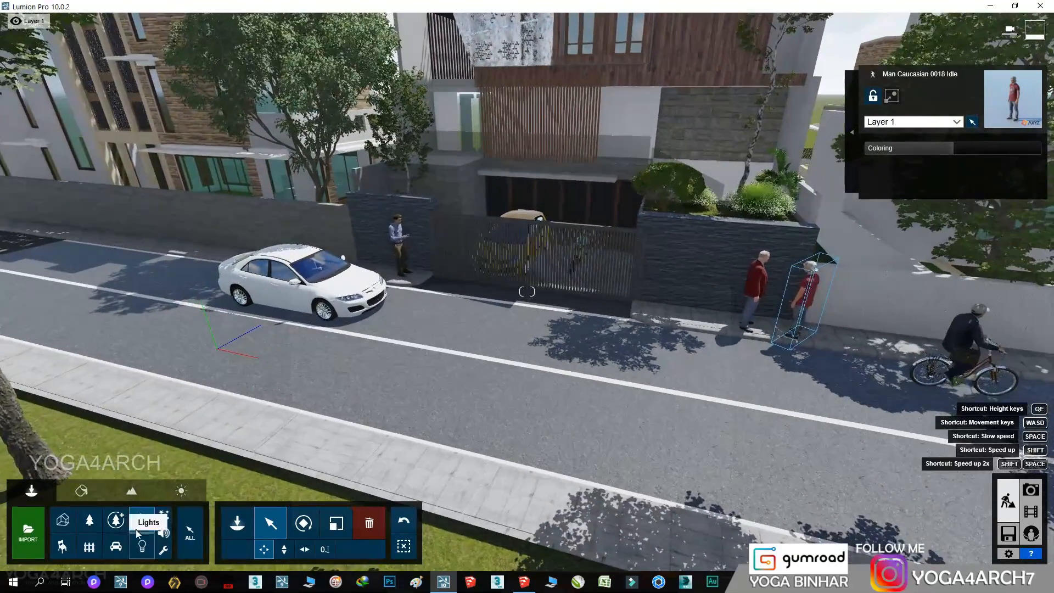
- Place a flying bird from the Birds category of the Character library above the house's roof
click(142, 521)
click(165, 97)
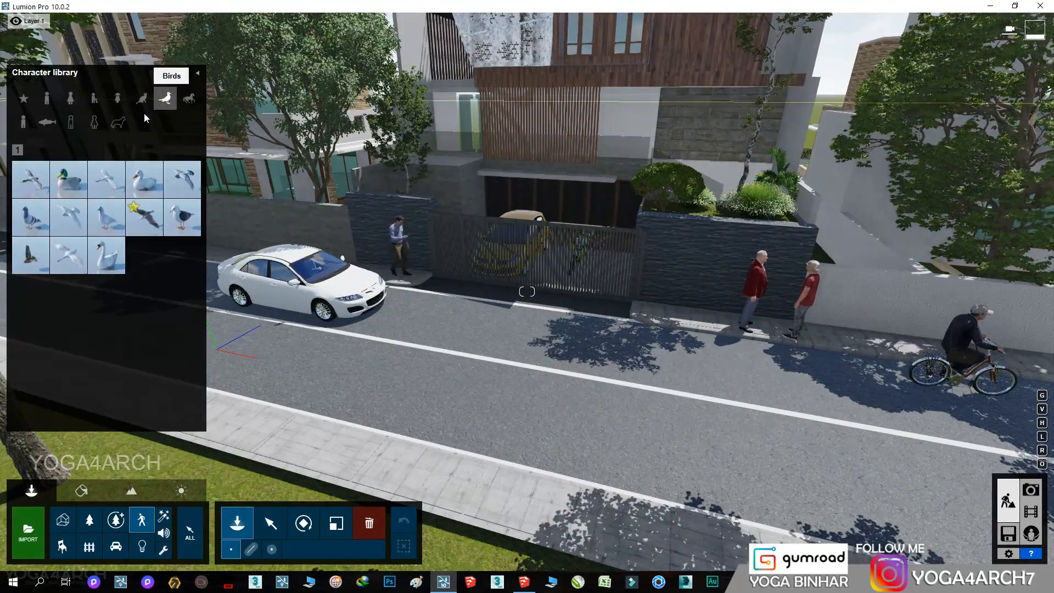
click(180, 182)
key(q)
right_drag(459, 330, 590, 176)
key(s)
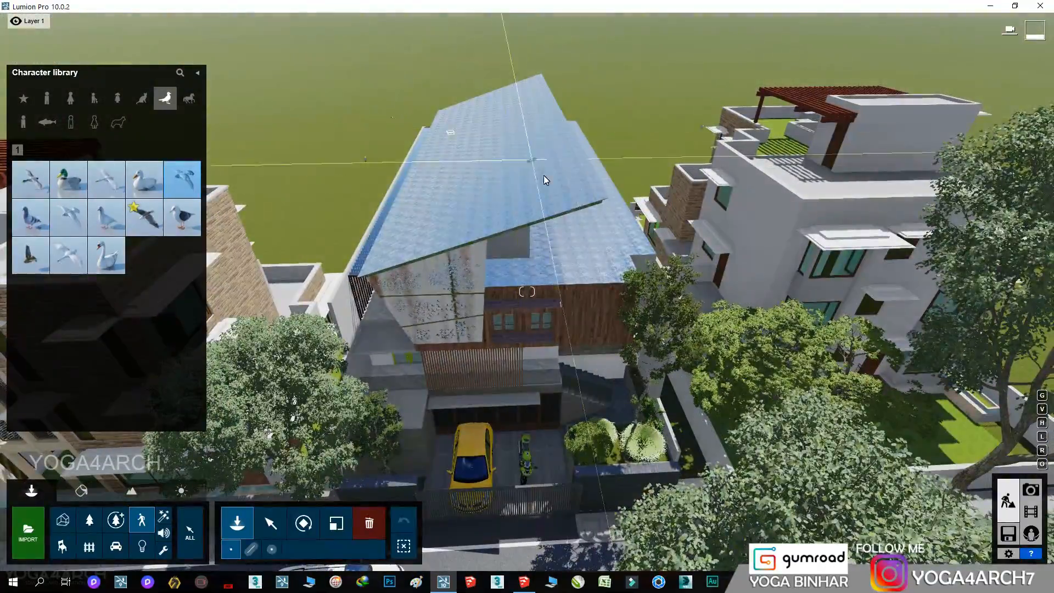
- Place pigeons on the street in front of the house and preview the result in Photo mode
key(w)
right_drag(770, 500, 280, 404)
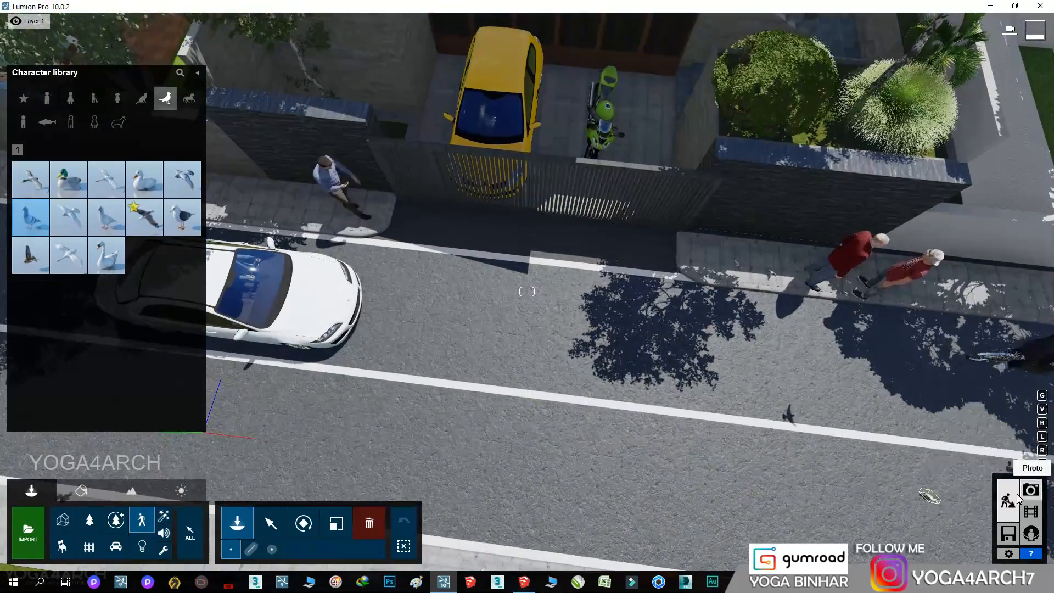
click(1030, 489)
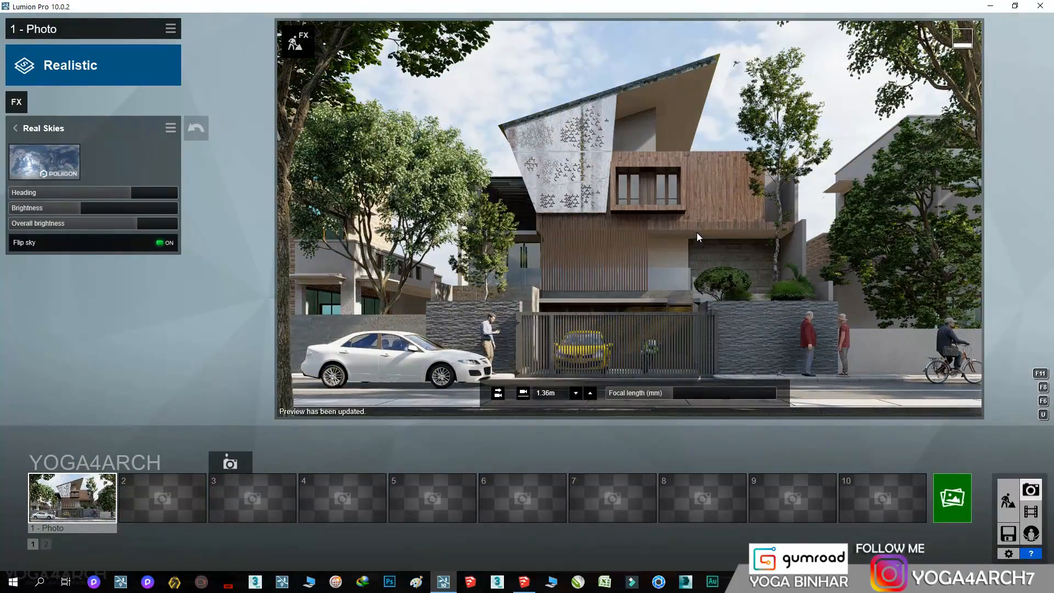
- Return to build mode and move the cyclist along the road closer to the two men in red
click(1008, 500)
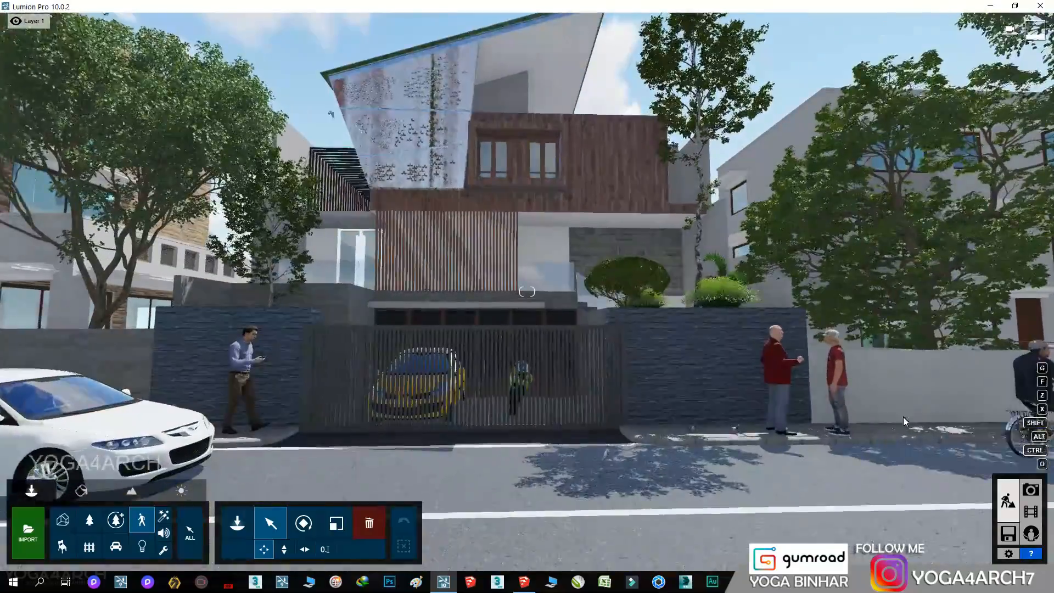
right_drag(903, 421, 933, 433)
drag(927, 405, 830, 413)
right_drag(830, 413, 878, 439)
key(s)
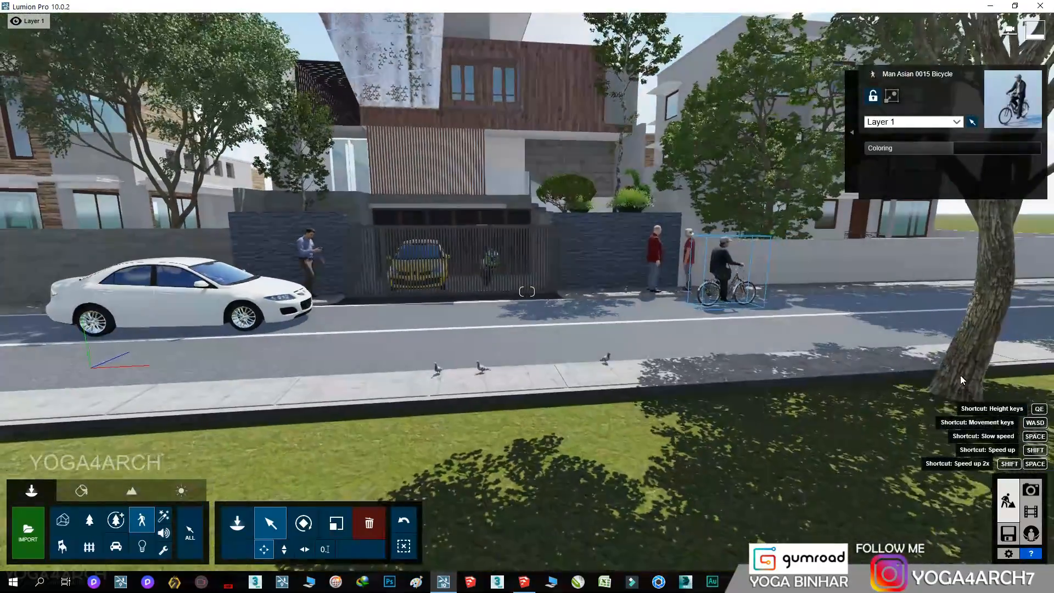
- Shift the foreground tree along the grass verge toward the gate and refresh the preview from Photo 1's saved camera
drag(950, 393, 870, 435)
click(1031, 489)
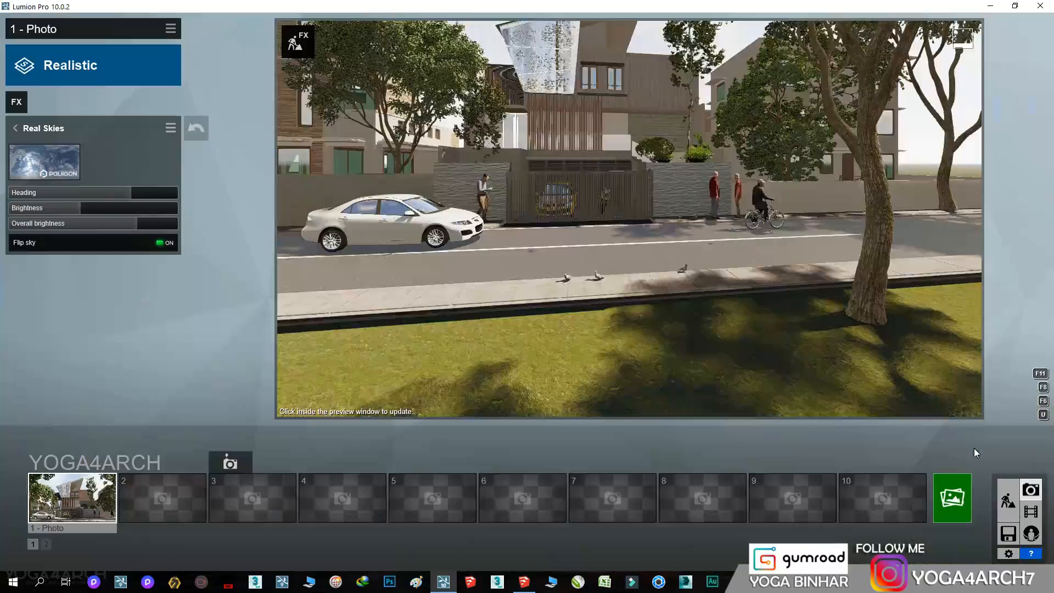
click(73, 497)
click(685, 286)
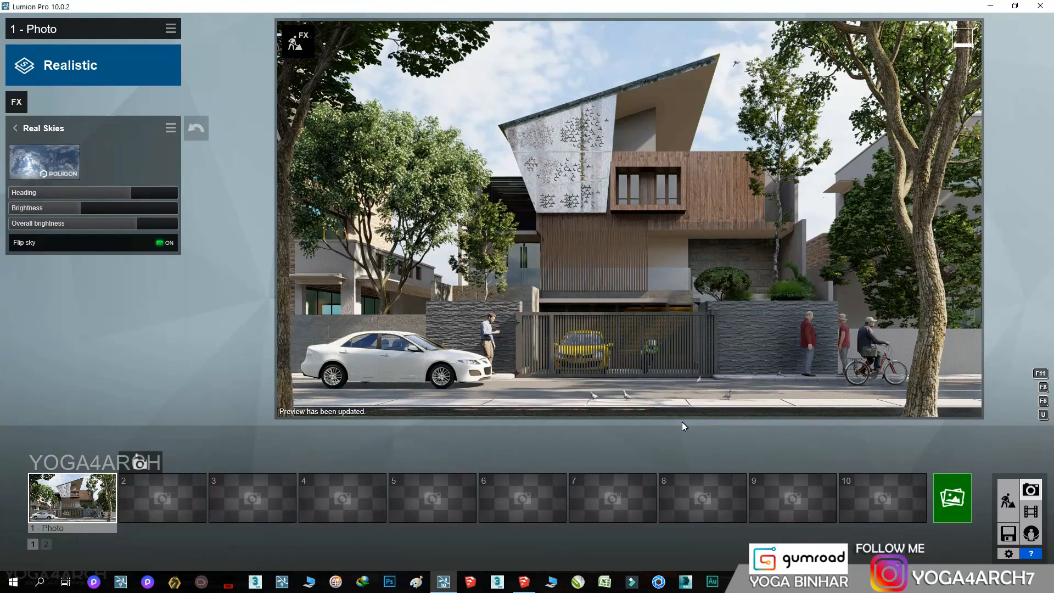
- Slightly lower the Real Skies overall brightness and heading, and refresh the photo preview
click(126, 221)
click(119, 193)
click(557, 252)
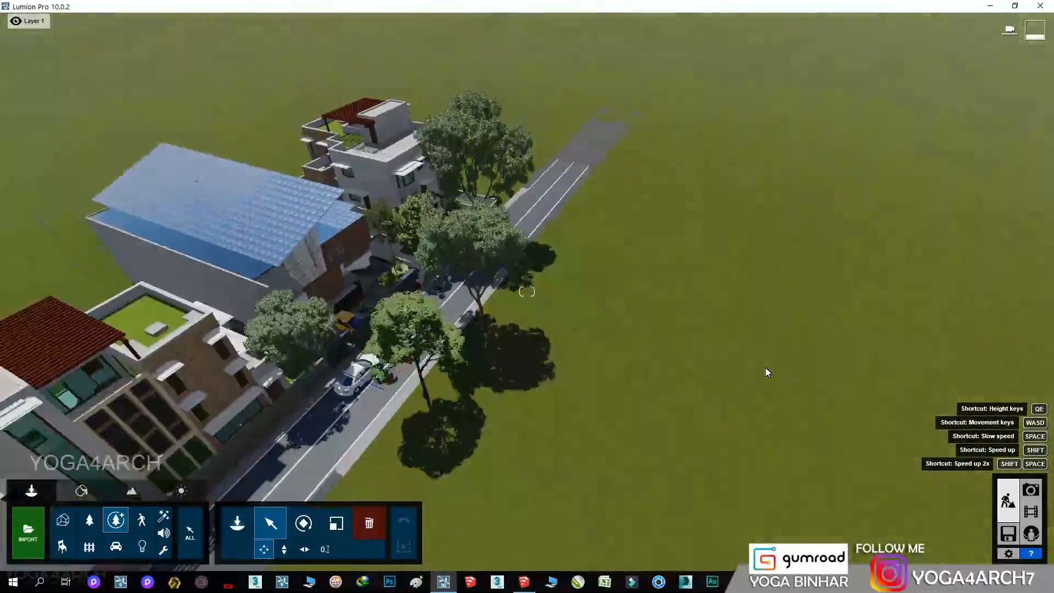
- Place a european beech 002 from the second page of the Fine-detail Nature library on the grass across the road
click(115, 519)
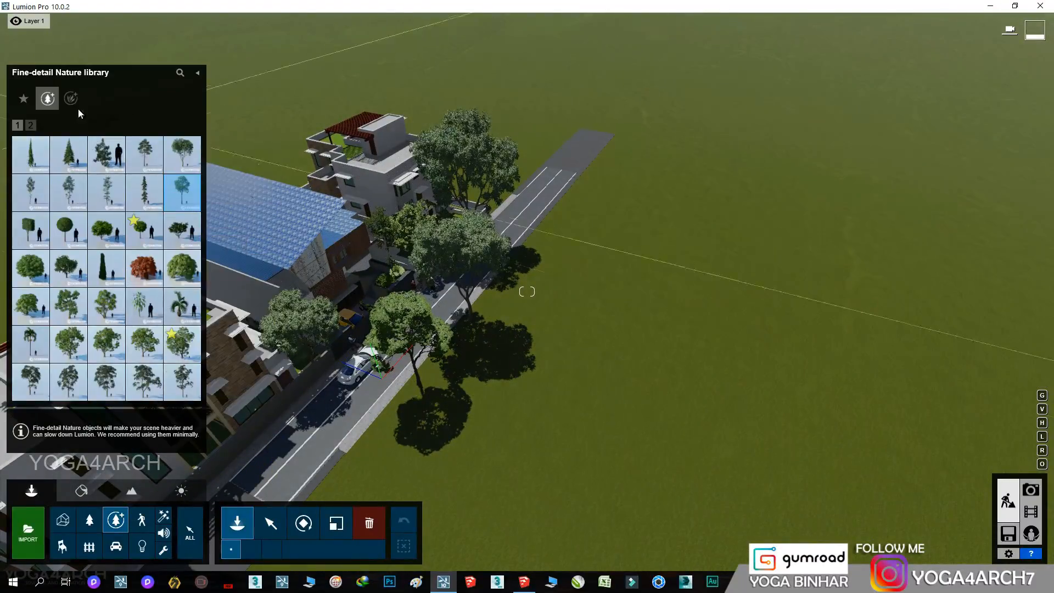
click(30, 125)
click(68, 155)
right_click(449, 357)
click(274, 524)
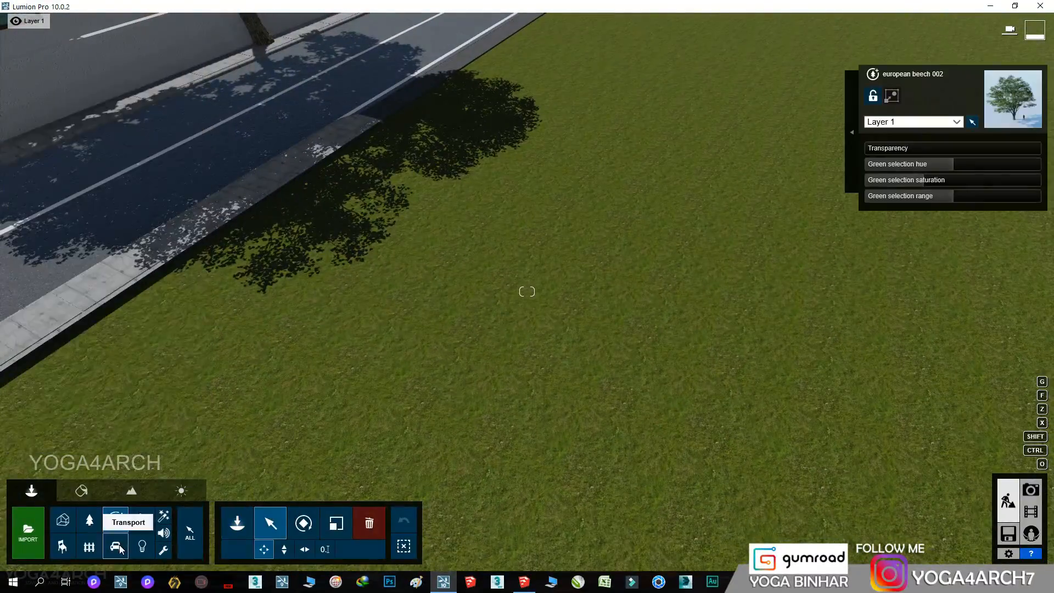
- Place a grey-green sedan from the Transport library on the near lane, align it with the road and check it in Photo mode
click(115, 546)
click(144, 331)
right_drag(247, 326, 483, 299)
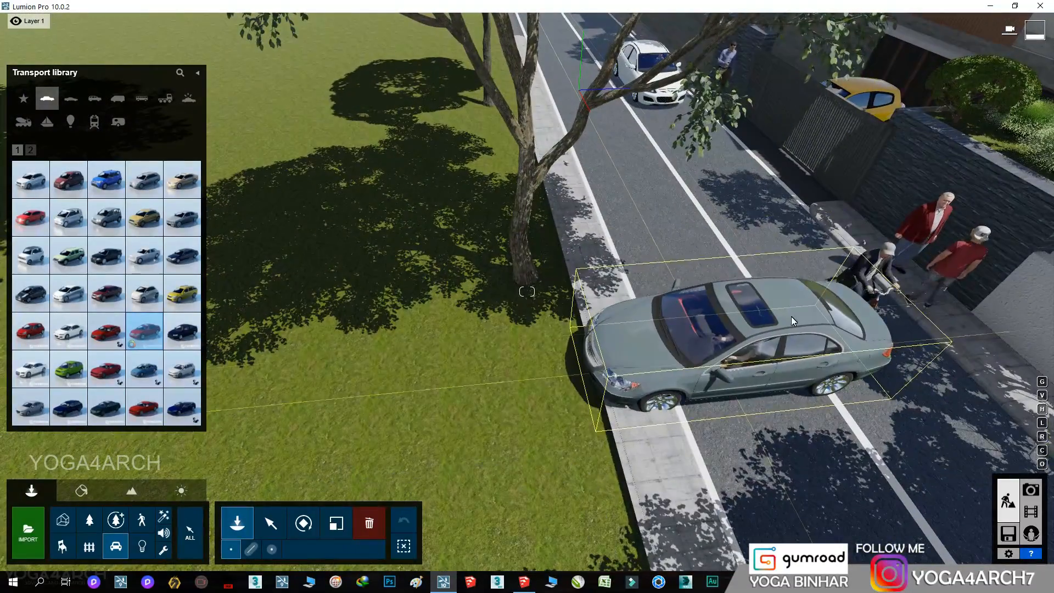
click(716, 360)
click(304, 523)
drag(716, 361, 900, 505)
click(1031, 489)
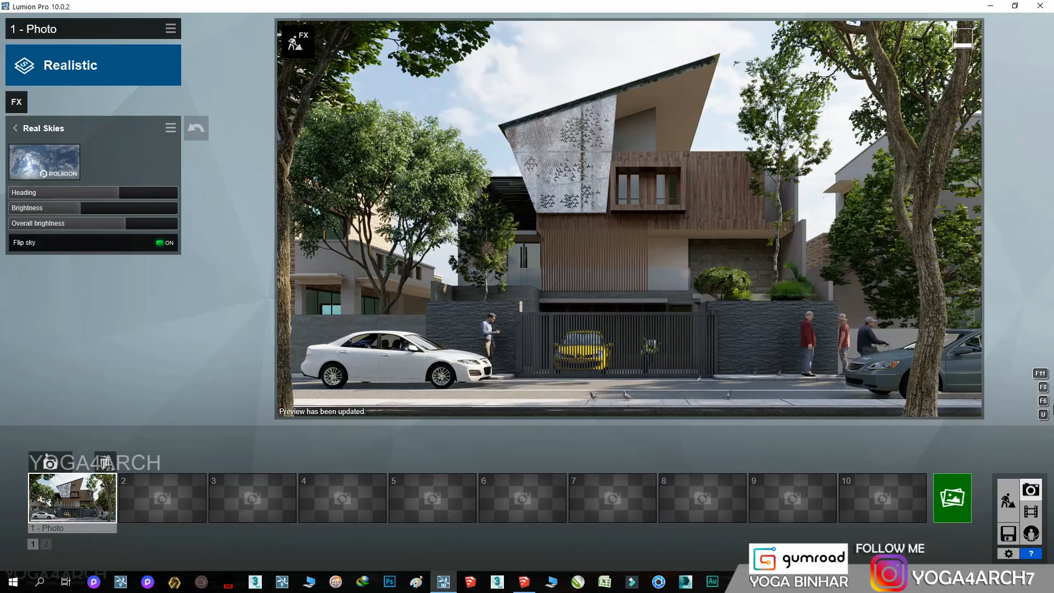
- Move the grey-green sedan farther along the road, away from the gate
click(1007, 499)
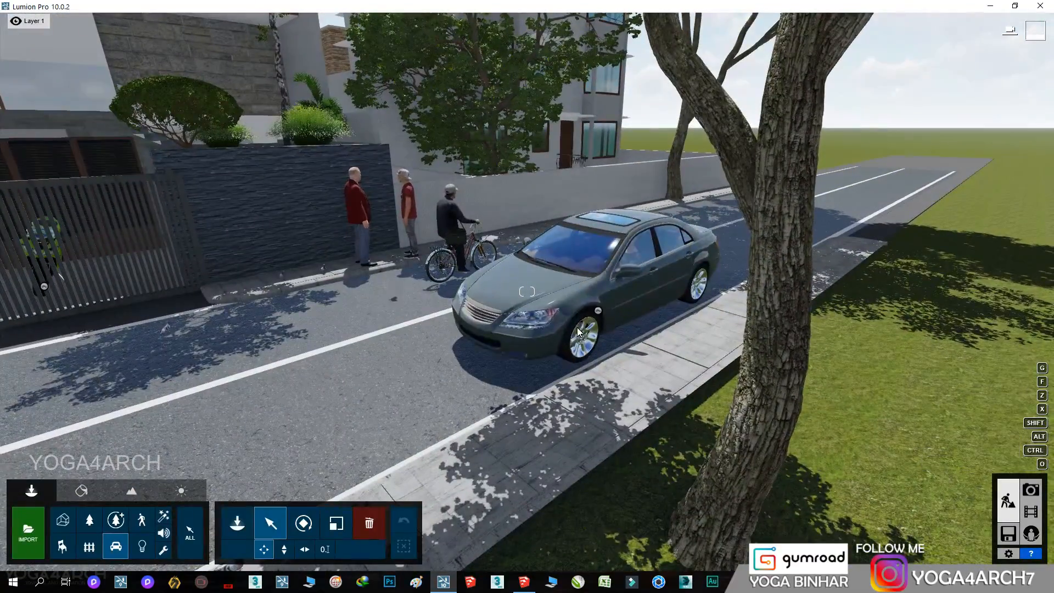
click(617, 308)
drag(618, 309, 658, 286)
- Place Woman Caucasian 0020 Walk from the women's fourth page on the pavement behind the white car
key(s)
right_drag(529, 329, 556, 328)
key(w)
click(142, 519)
click(68, 105)
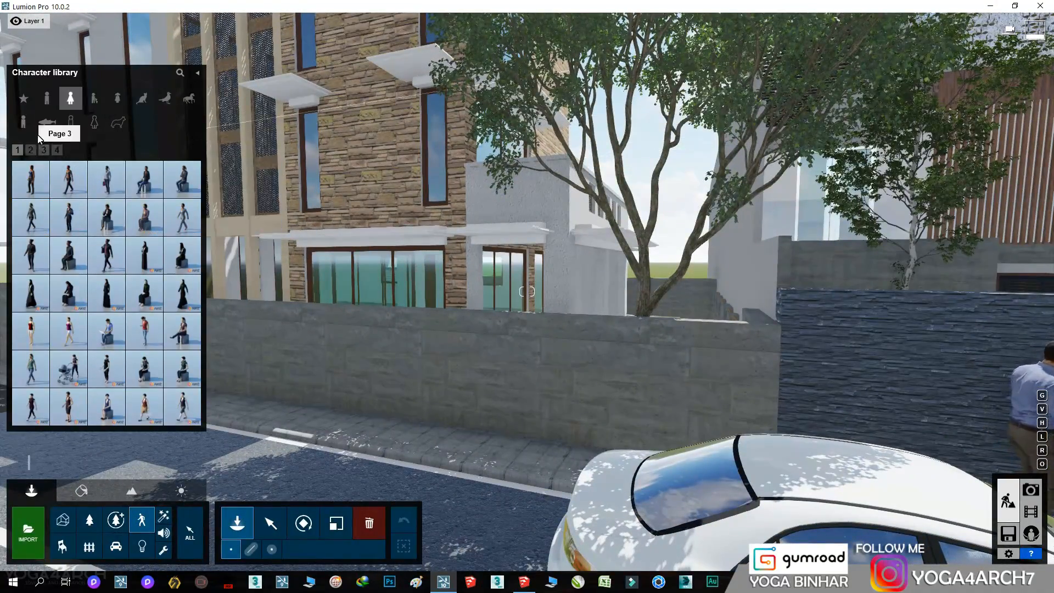
click(56, 150)
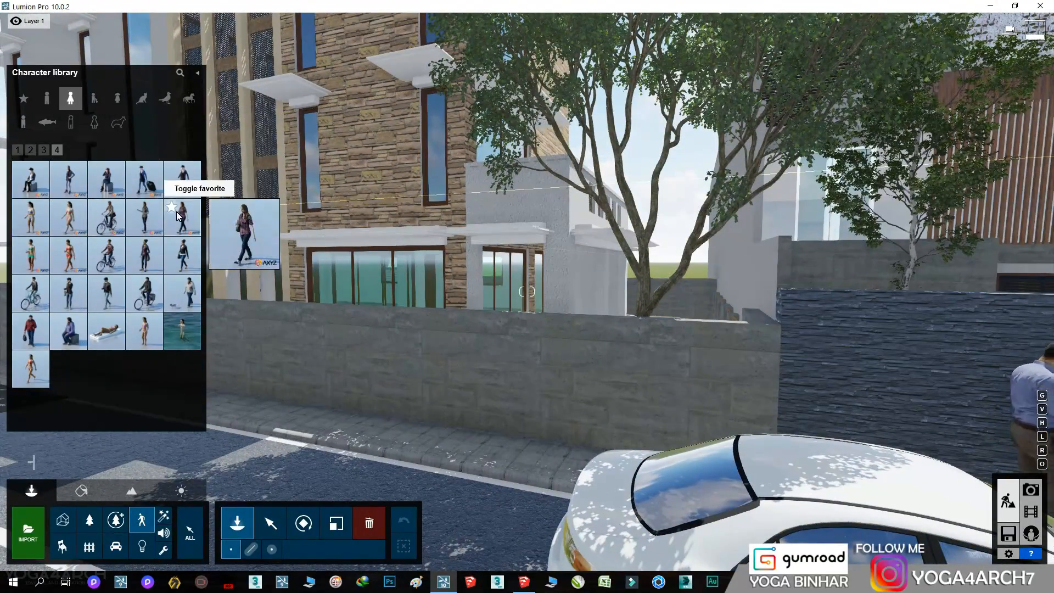
click(499, 452)
key(w)
right_drag(513, 452, 521, 457)
- Rotate the walking woman to follow the pavement and refresh the preview from Photo 1's saved camera
click(304, 523)
key(s)
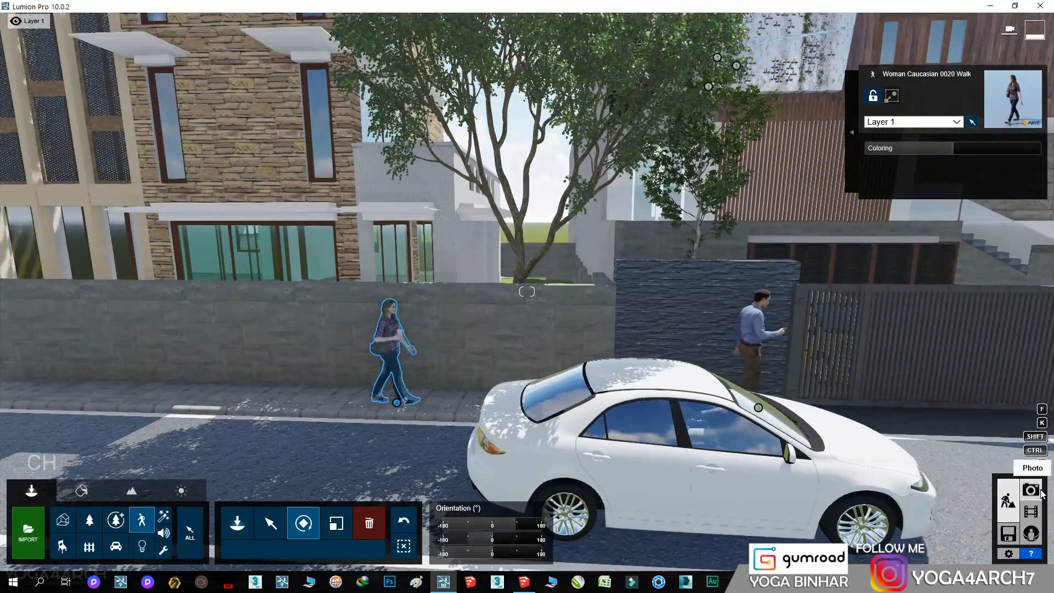
click(1031, 490)
click(77, 497)
click(570, 360)
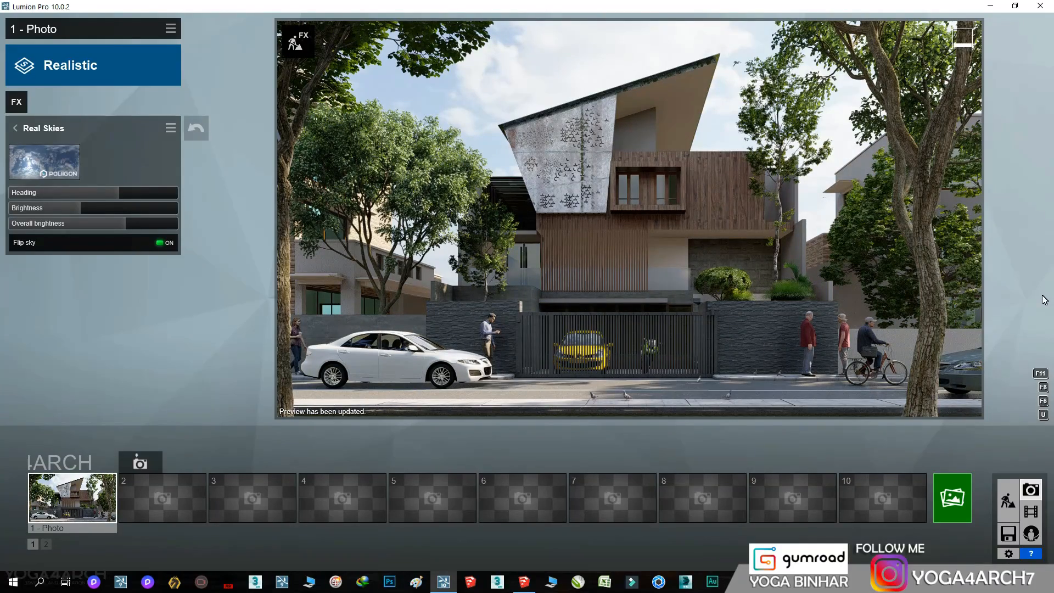
- Return to build mode and open the Material Editor in front of the upper-floor wall behind the wooden slats
click(1017, 496)
key(w)
right_drag(633, 333, 576, 297)
click(81, 490)
key(s)
right_drag(755, 231, 728, 203)
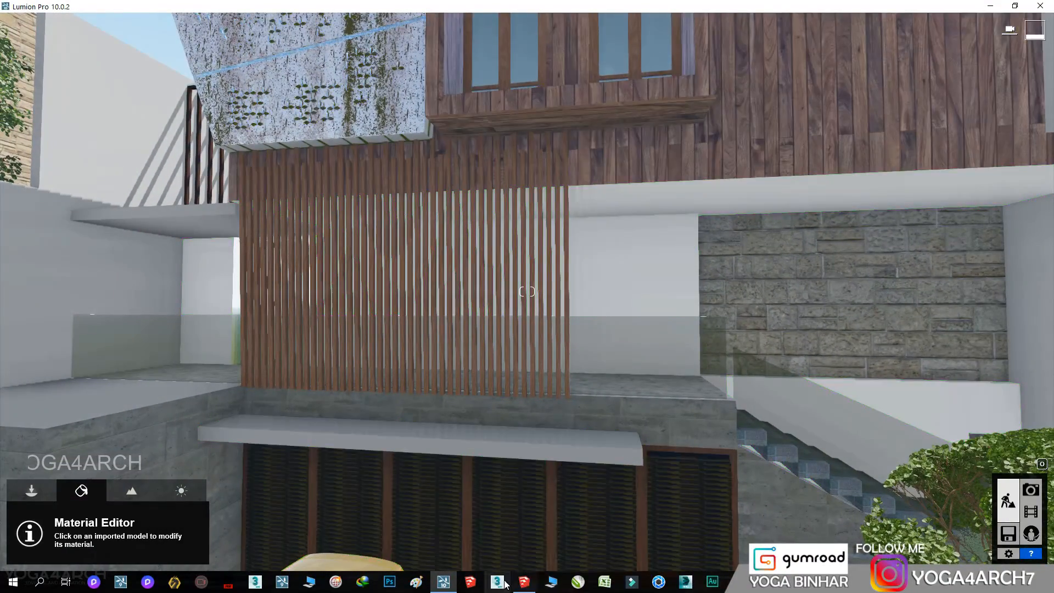
- Switch to SketchUp and paint the upper-floor wall behind the wooden slats with Stone Vein Gray
click(524, 582)
double_click(546, 373)
double_click(546, 373)
triple_click(546, 373)
click(974, 303)
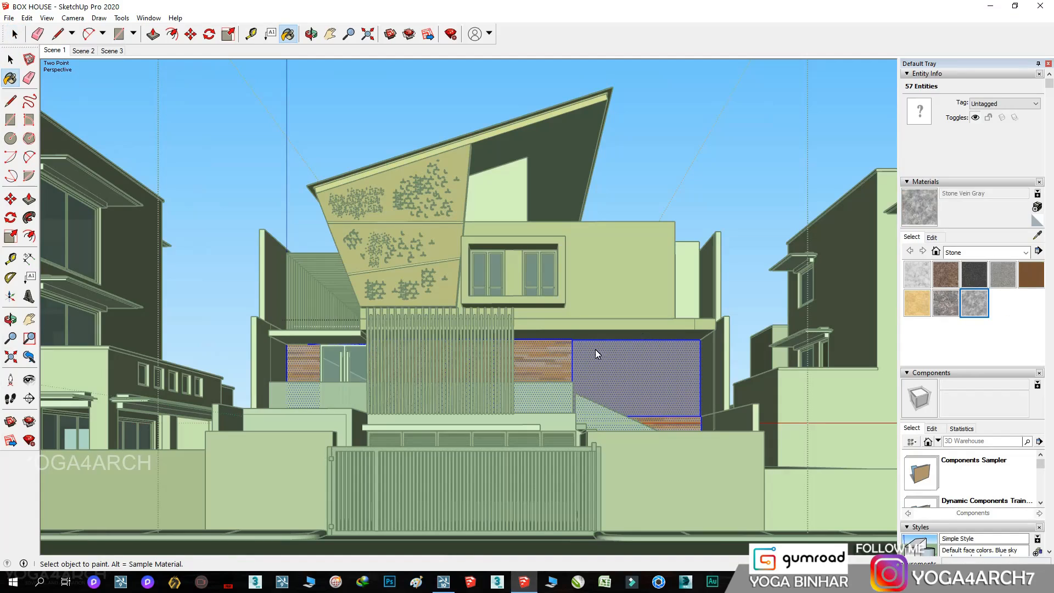
click(551, 365)
key(space)
click(681, 246)
- Save the BOX HOUSE model with its new wall material
click(9, 18)
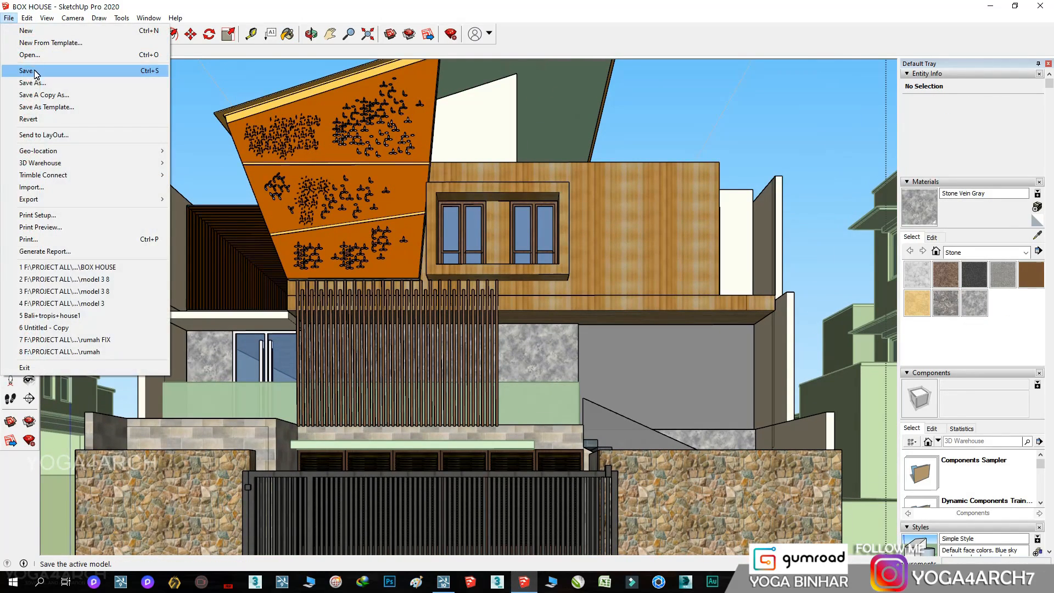
click(24, 77)
key(Return)
- Switch to Lumion and apply the indoor Polii Marble 053 3K material to the upper-floor wall behind the wooden slats
click(557, 295)
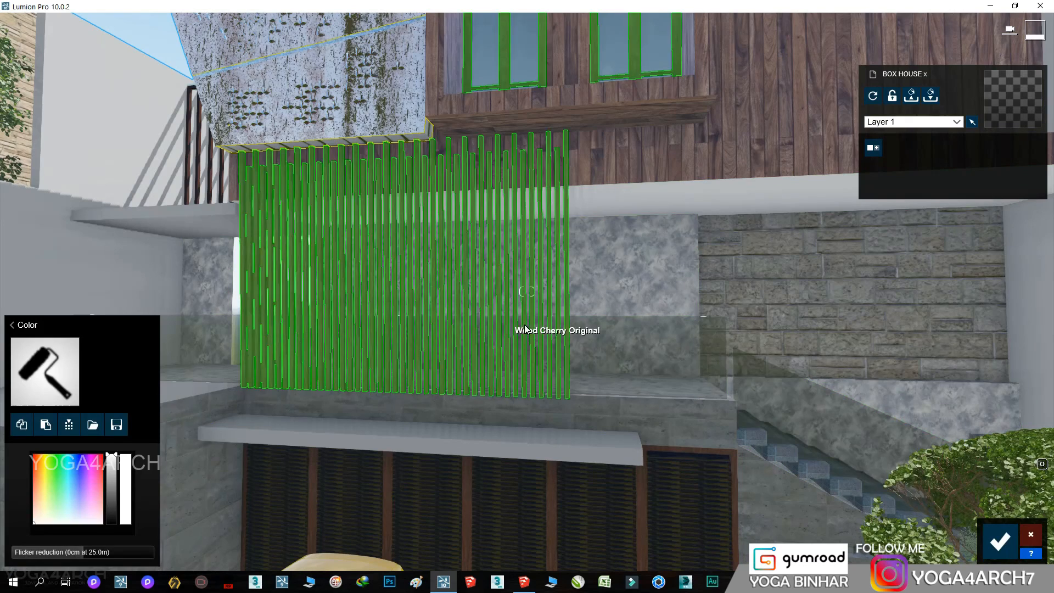
click(524, 325)
click(112, 203)
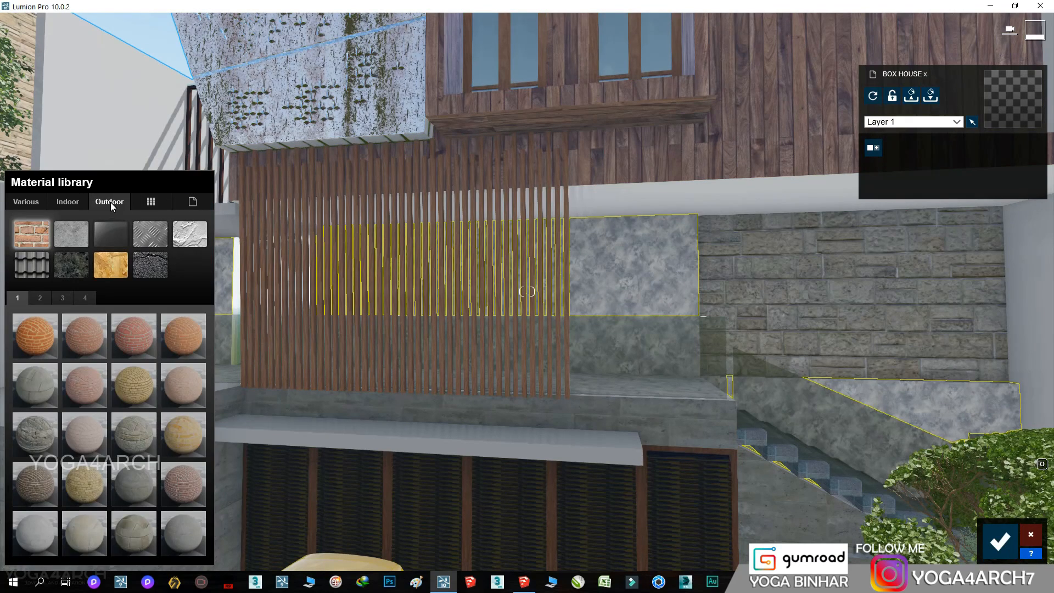
click(60, 202)
click(71, 265)
click(62, 297)
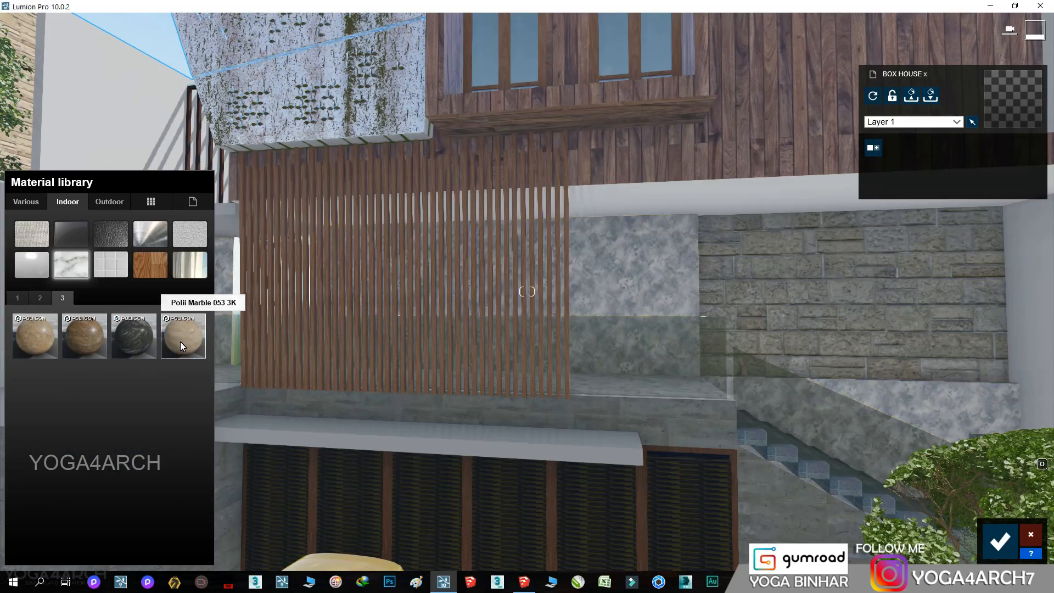
click(180, 342)
- Adjust the marble's map scale on the upper-floor wall and save the material changes
key(w)
click(720, 277)
drag(31, 434, 44, 434)
click(18, 415)
key(s)
right_drag(525, 415, 474, 378)
key(w)
click(1000, 541)
- Place the imported man talking on the phone on the balcony near the stairs and rotate him along the balcony
right_drag(508, 423, 507, 419)
key(w)
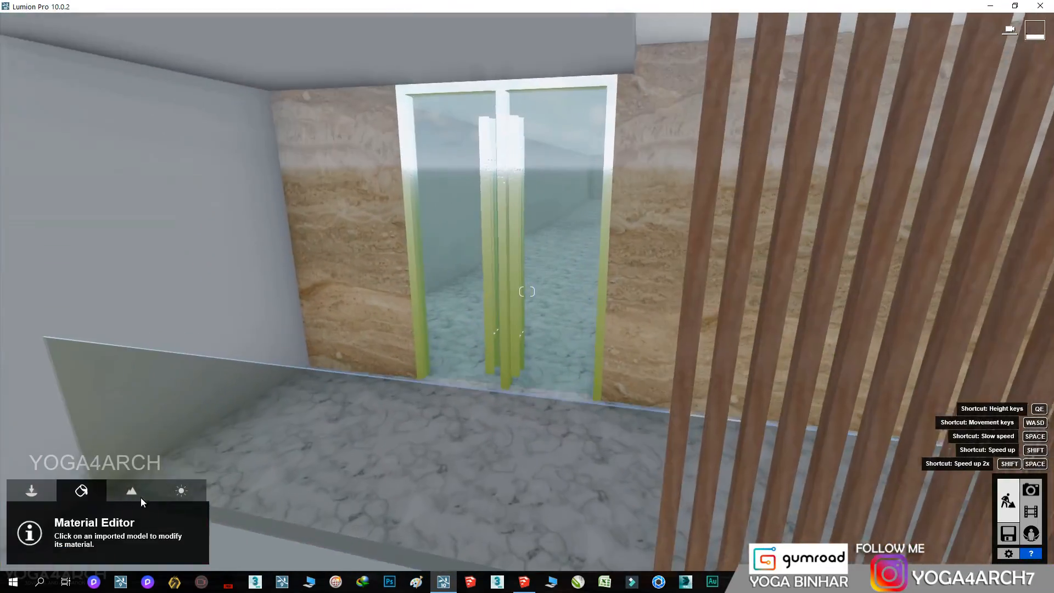
click(31, 490)
click(63, 519)
key(s)
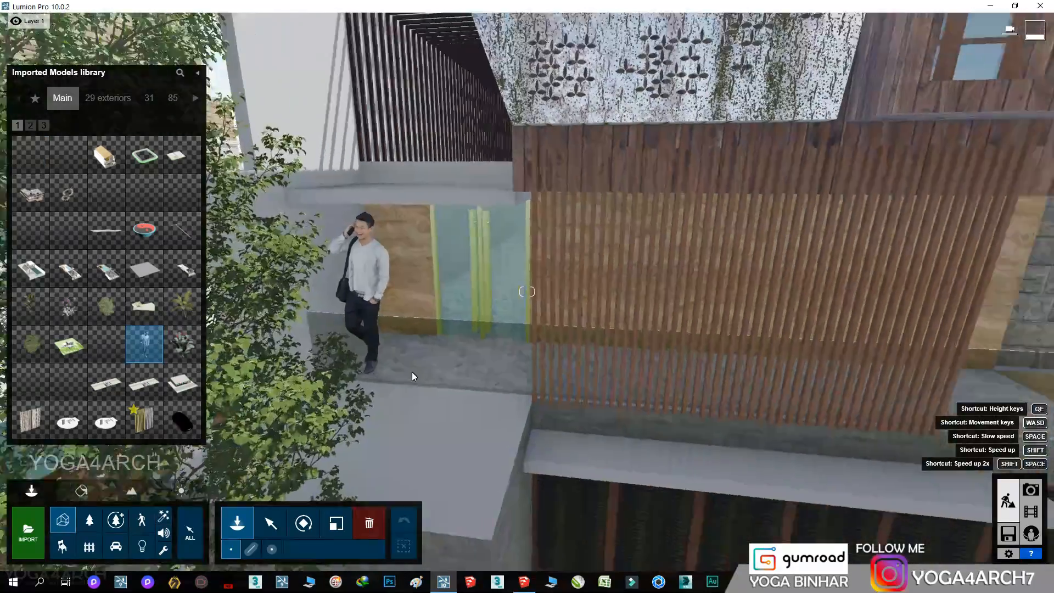
key(w)
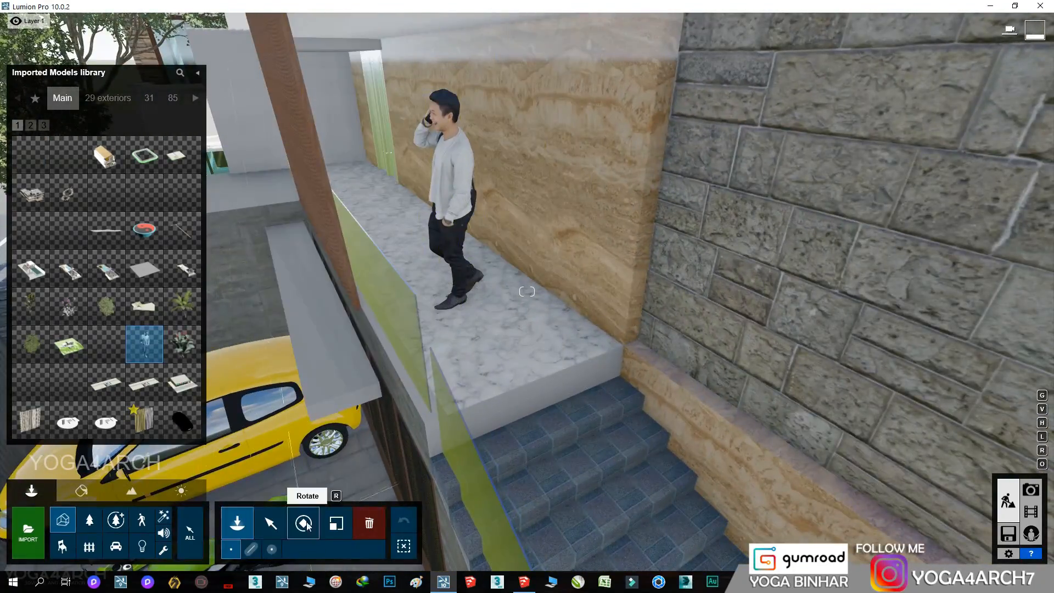
click(304, 529)
drag(453, 299, 440, 270)
- Place an imported red-stemmed palm in the planter behind the front boundary wall
key(a)
right_drag(439, 271, 212, 374)
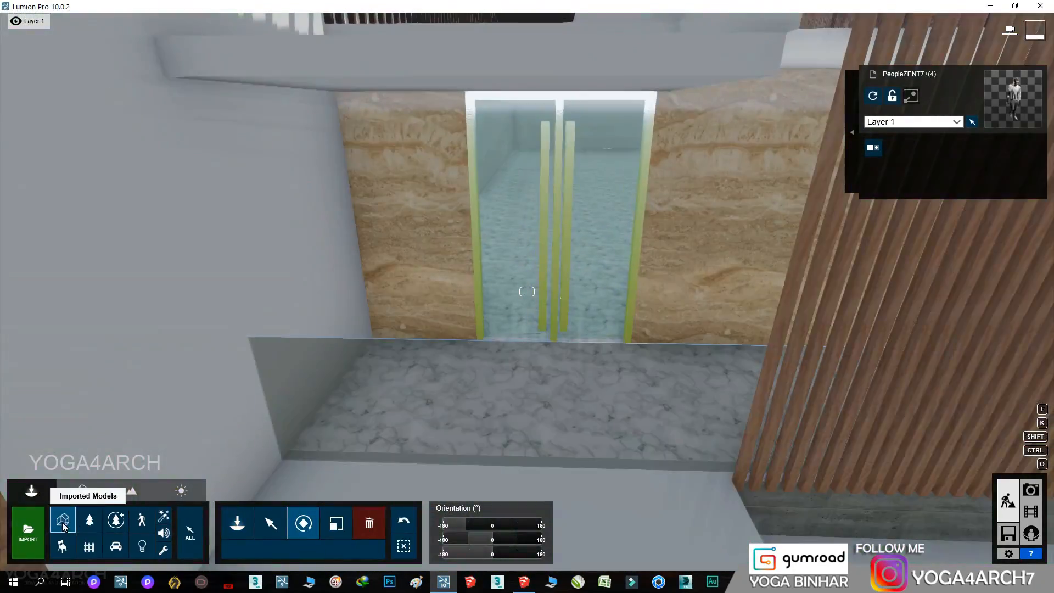
click(63, 520)
click(31, 316)
key(s)
right_drag(301, 300, 628, 418)
key(w)
key(a)
key(w)
click(606, 461)
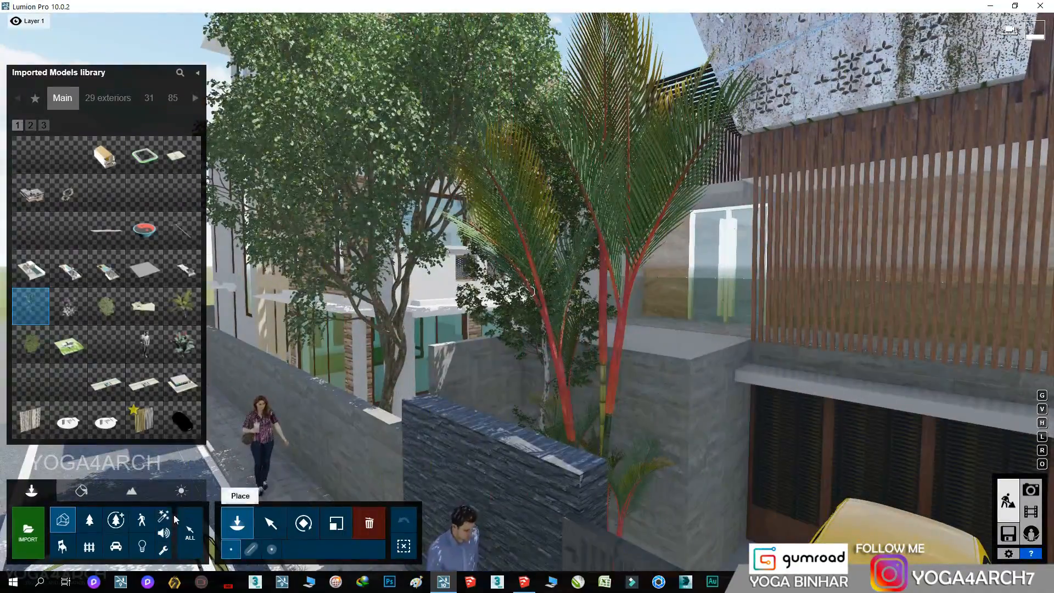
- Delete the small tree standing behind the red-stemmed palm in the front planter
click(369, 523)
right_drag(522, 412, 567, 436)
click(536, 447)
- Place an imported woman on the balcony in front of the glass door and refresh the preview from Photo 1's saved camera
key(w)
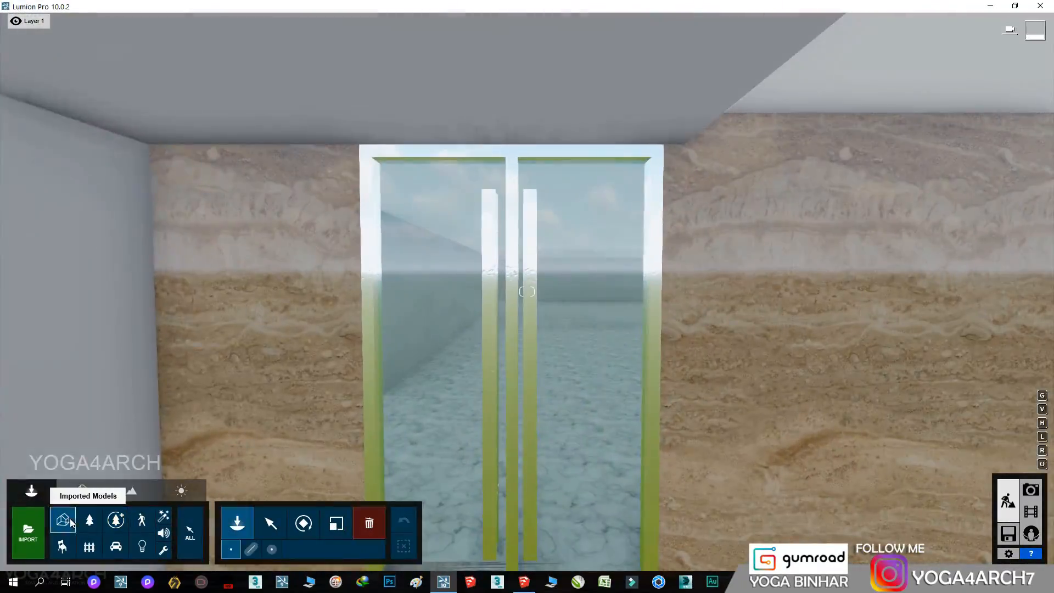
click(62, 519)
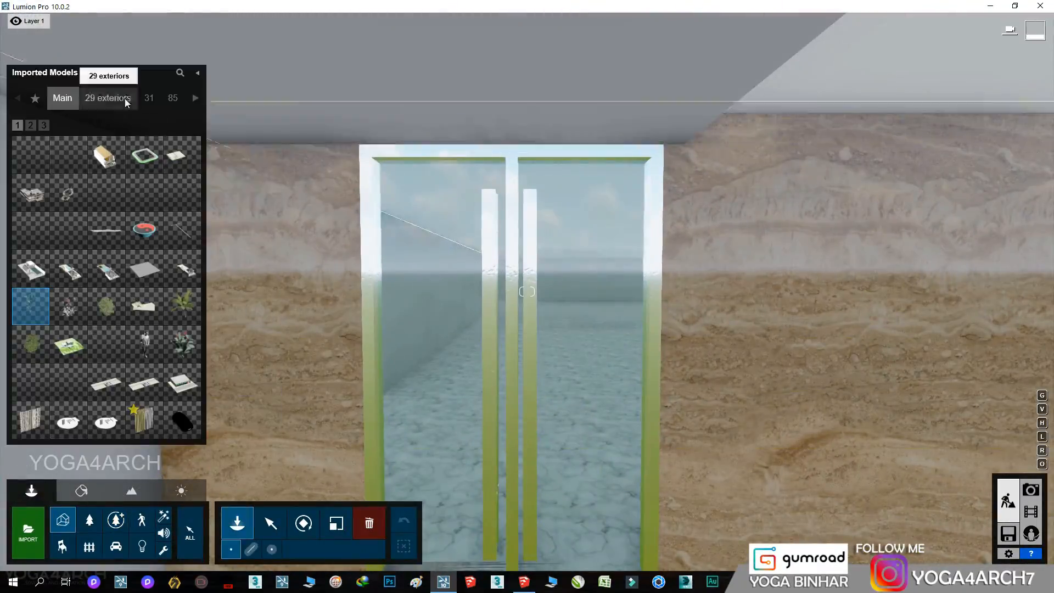
mouse_move(486, 378)
right_down()
mouse_move(485, 402)
mouse_move(486, 385)
right_up()
key(w)
click(605, 365)
right_drag(604, 365, 661, 373)
key(s)
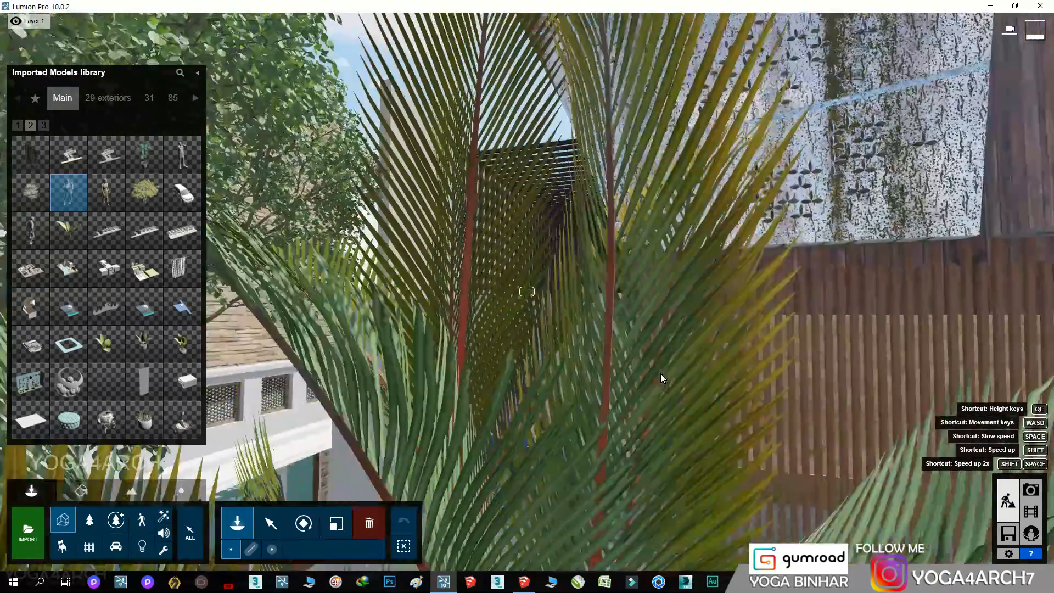
click(1031, 489)
click(88, 515)
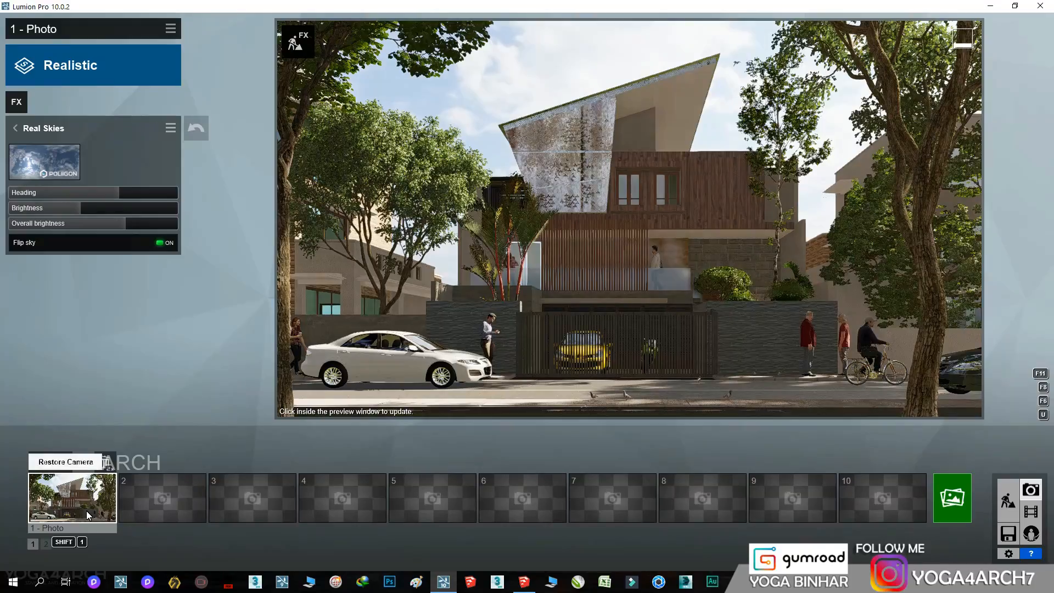
click(696, 355)
- Move the red-stemmed palm in the planter away from the balcony door and refresh Photo 1's preview
click(1008, 500)
key(w)
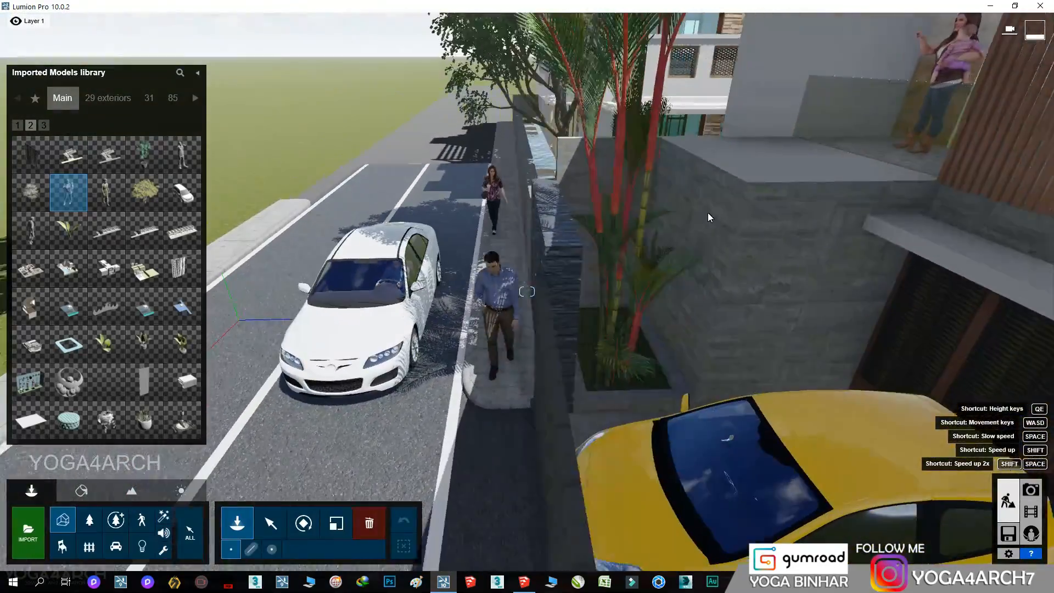
click(270, 523)
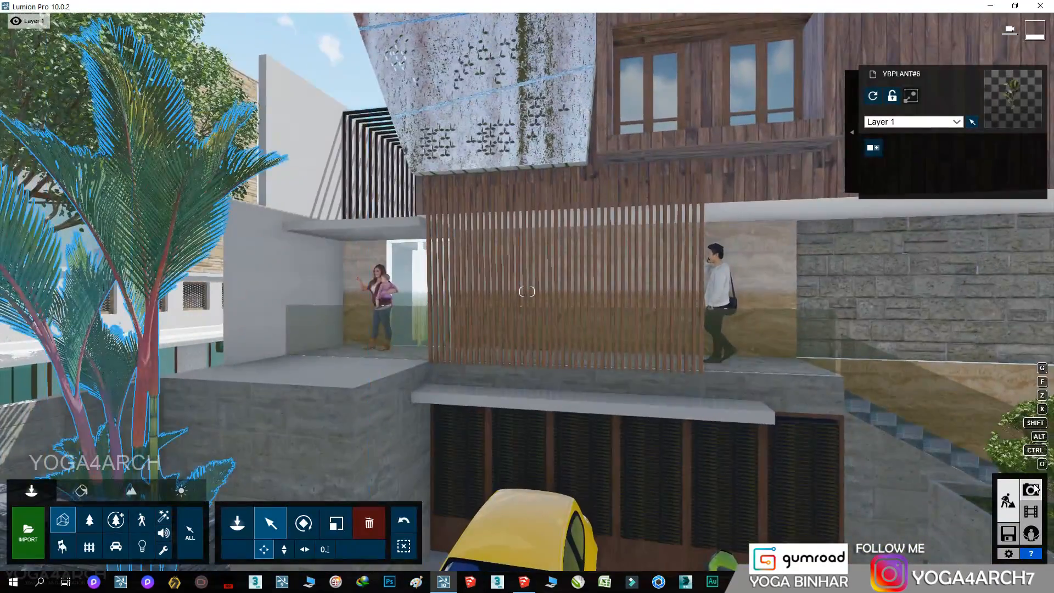
click(1031, 489)
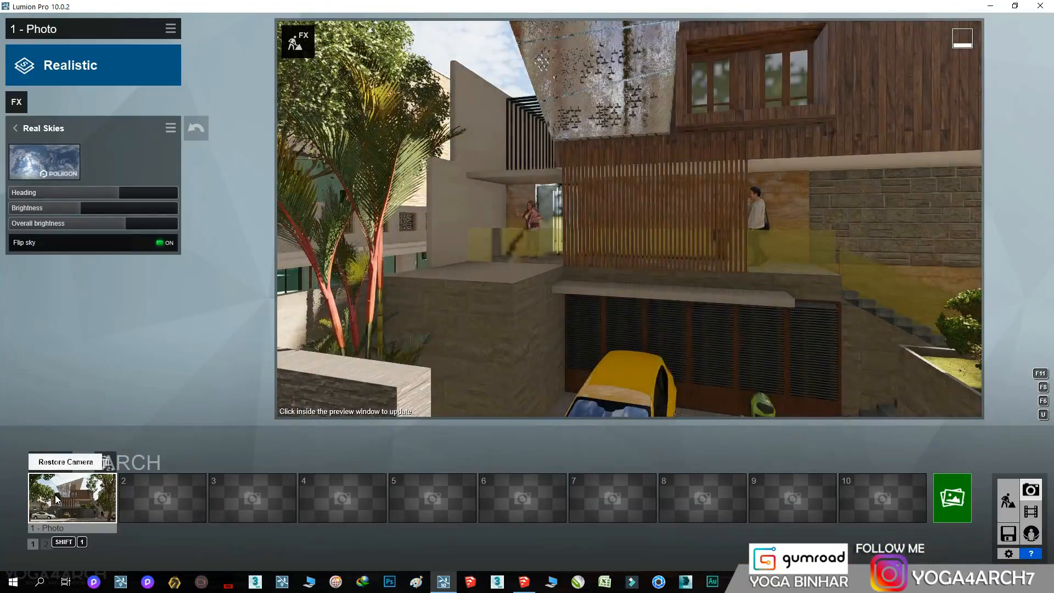
click(57, 498)
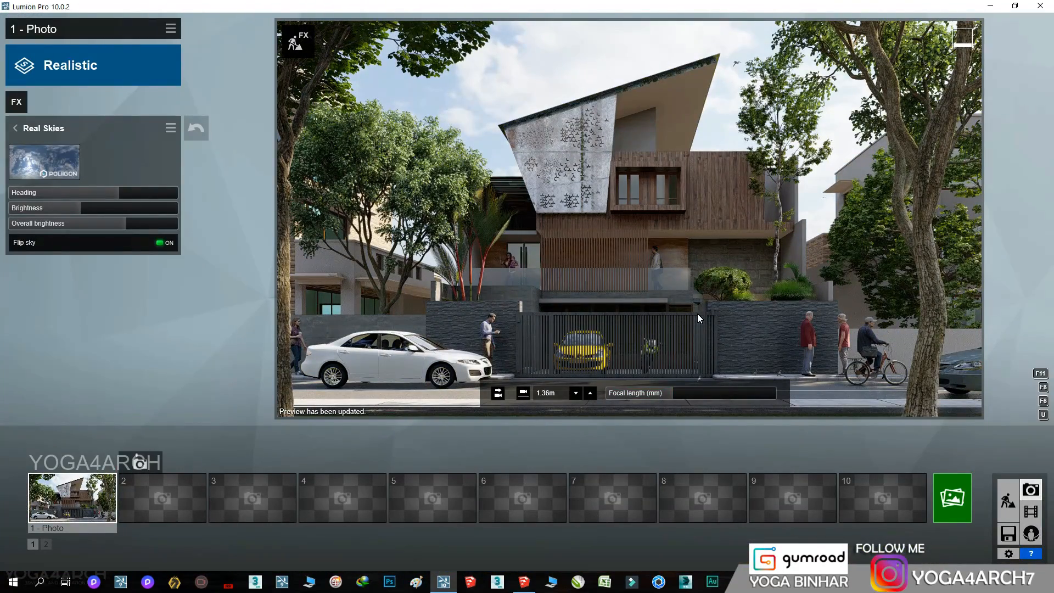
- Give the front gate a Standard material with weathering at 0.2, save it and refresh Photo 1's preview
click(1008, 500)
click(83, 491)
click(595, 351)
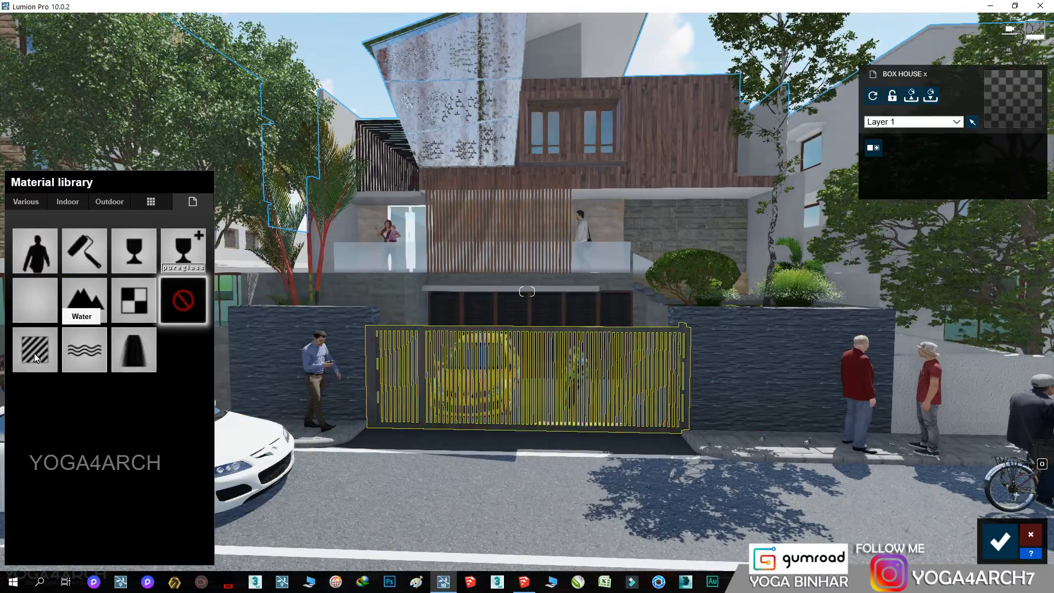
click(35, 348)
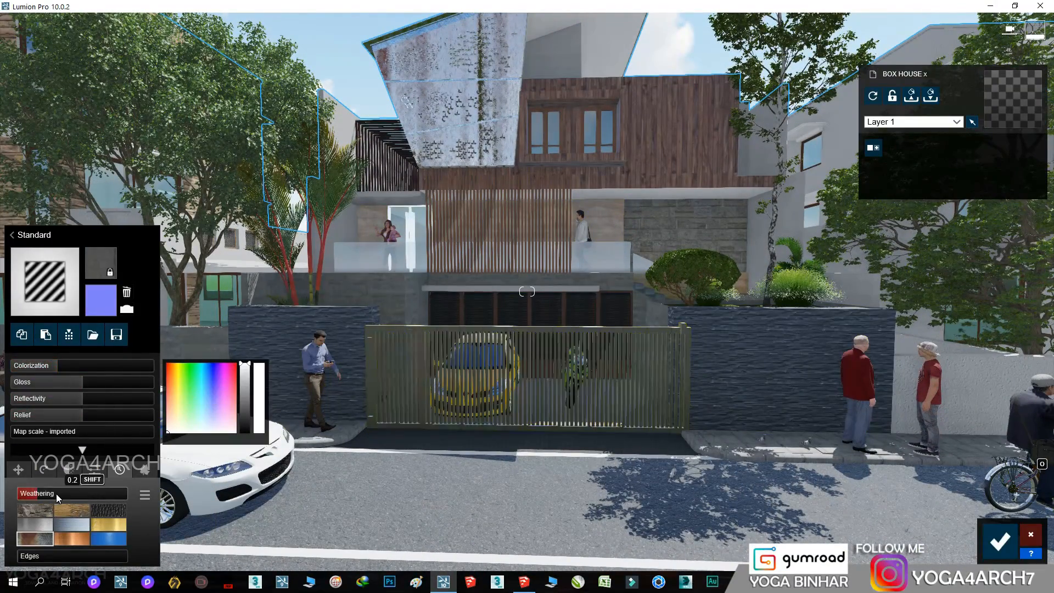
click(1000, 543)
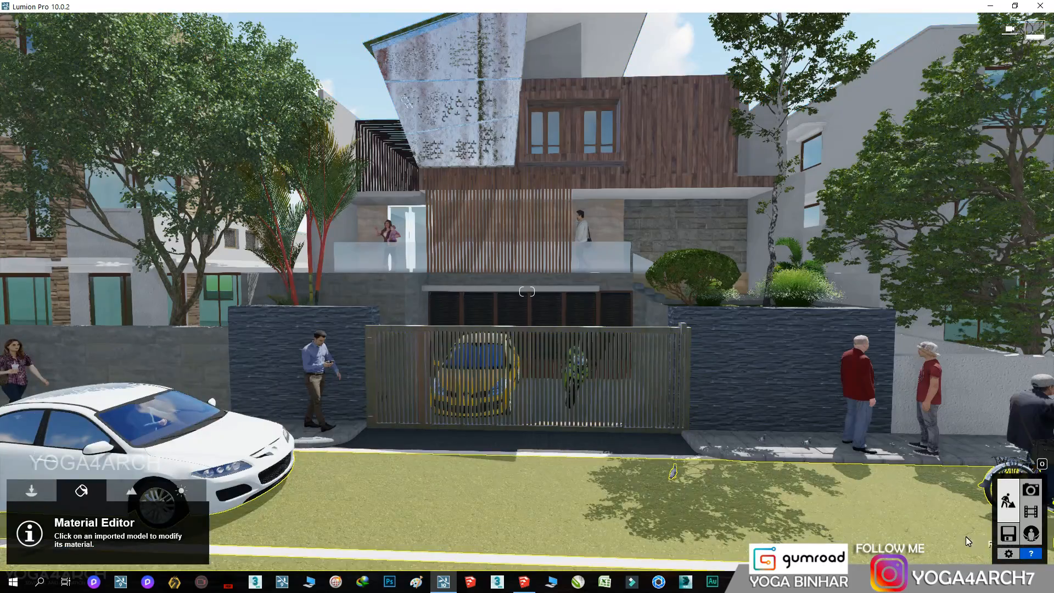
right_drag(730, 485, 729, 483)
key(w)
click(1030, 489)
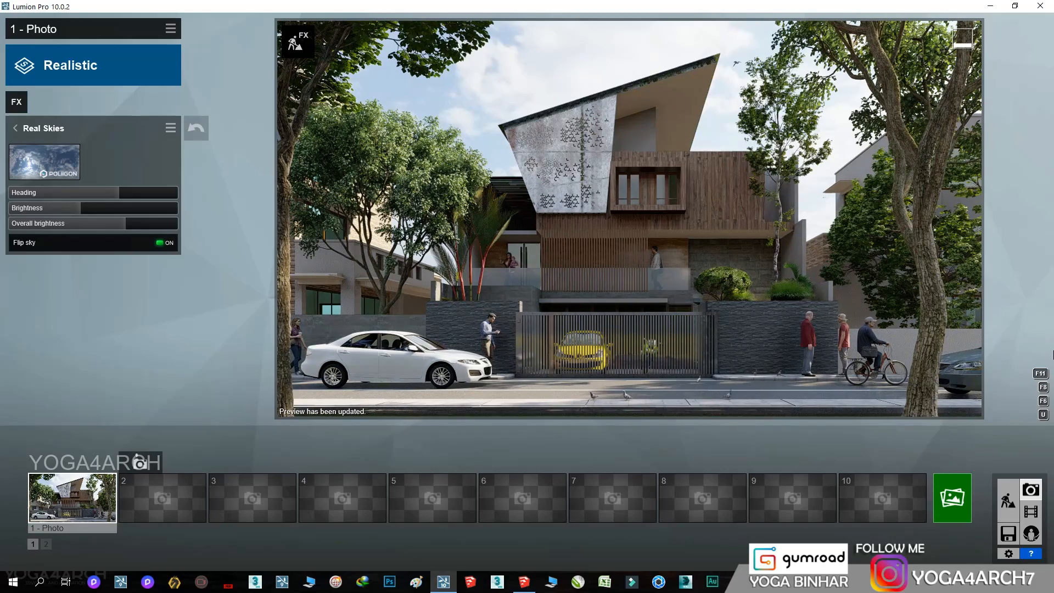
- Add the Precipitation effect to Photo 1, set its precipitation phase to 0.4 and refresh the preview
click(17, 102)
click(752, 119)
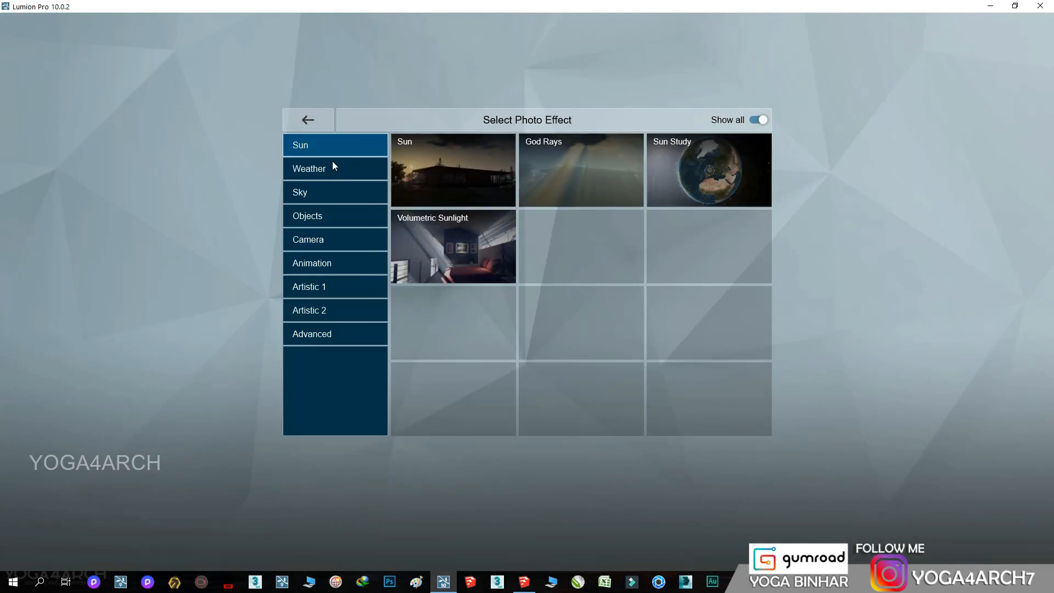
click(335, 167)
click(691, 168)
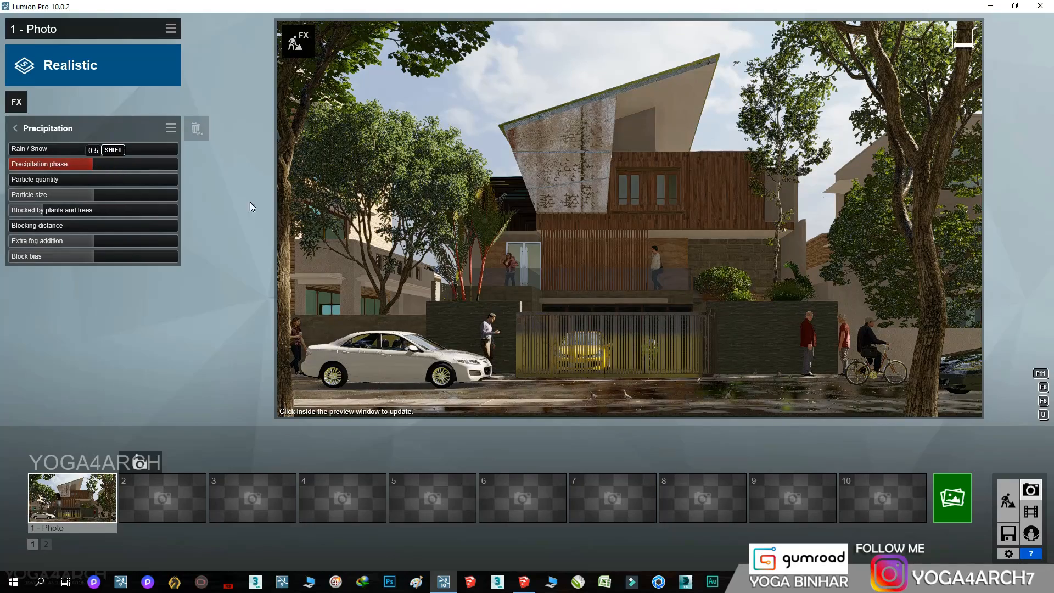
click(894, 262)
click(80, 164)
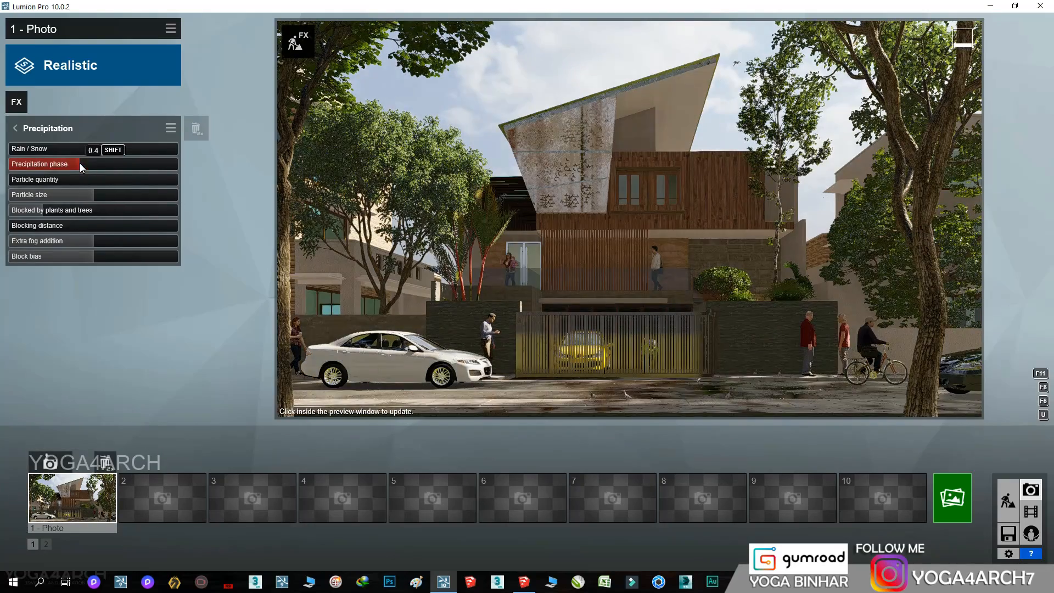
click(790, 269)
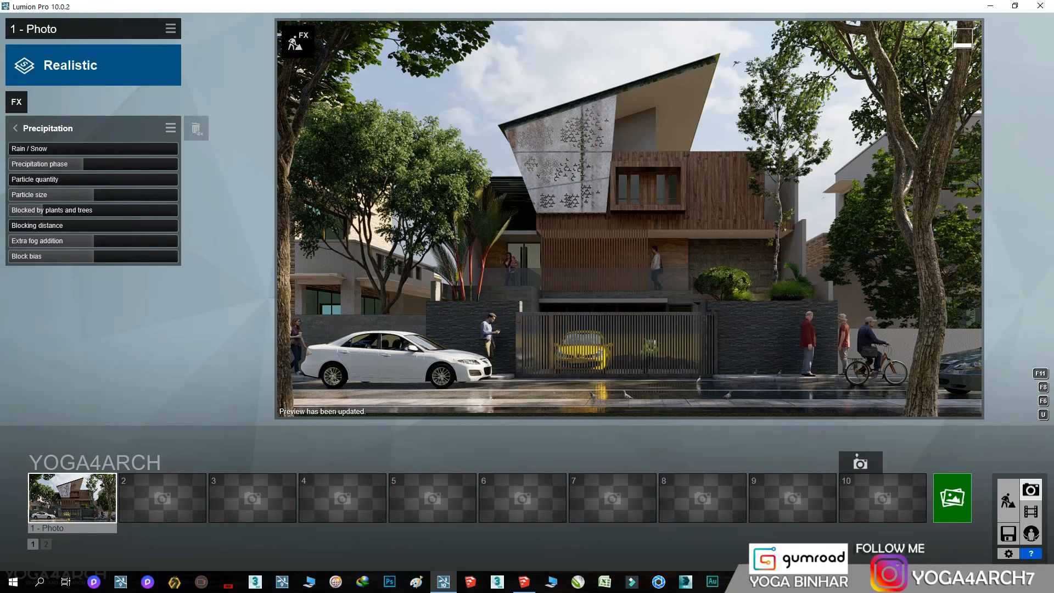
- Open the Reflection effect of Photo 1 and start editing its reflection planes
click(17, 102)
click(315, 127)
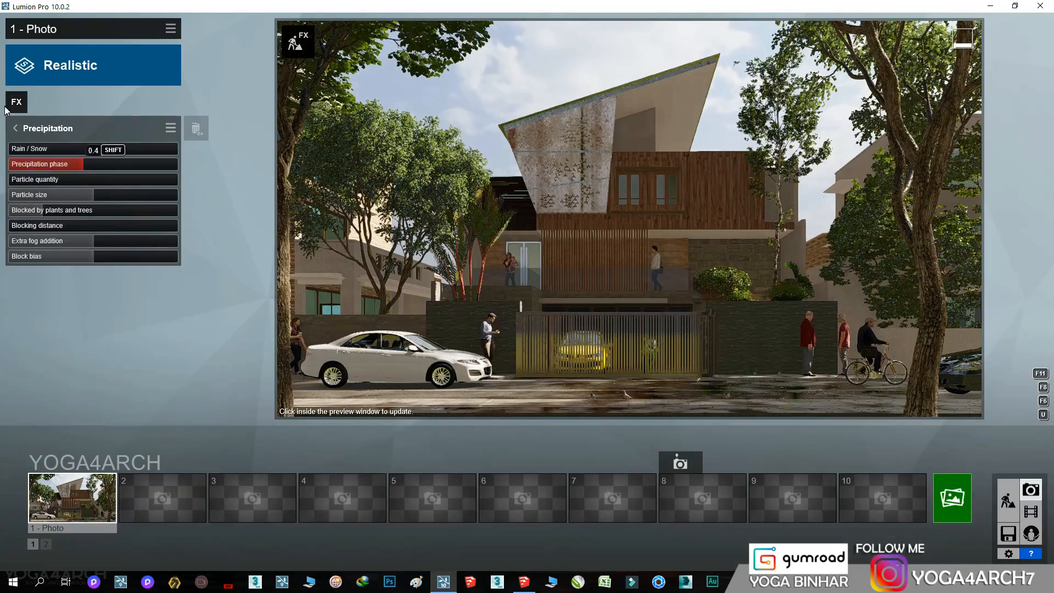
click(17, 101)
click(759, 122)
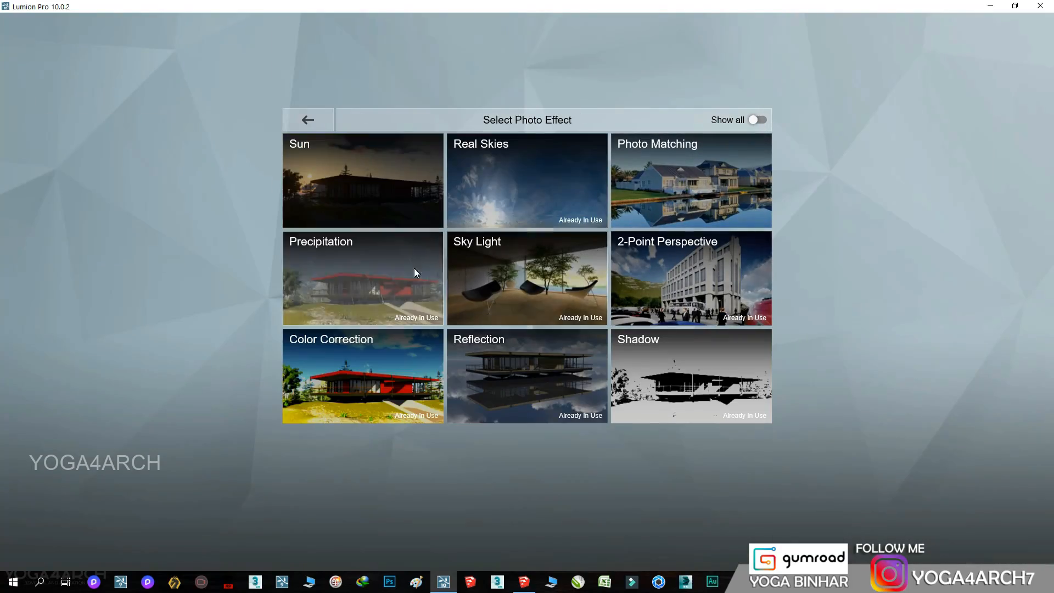
click(516, 370)
click(35, 161)
- Add reflection planes on the upper window glass, balcony glass railing, glass door and stair glass railing
click(24, 547)
click(533, 250)
click(50, 550)
click(599, 383)
click(77, 550)
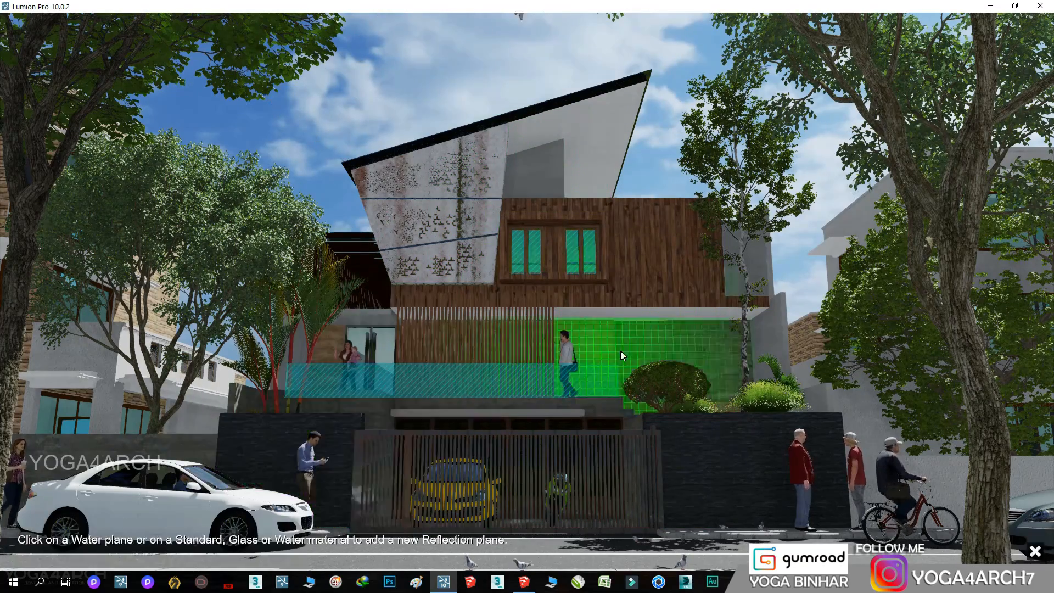
scroll(620, 350, up, 3)
click(331, 369)
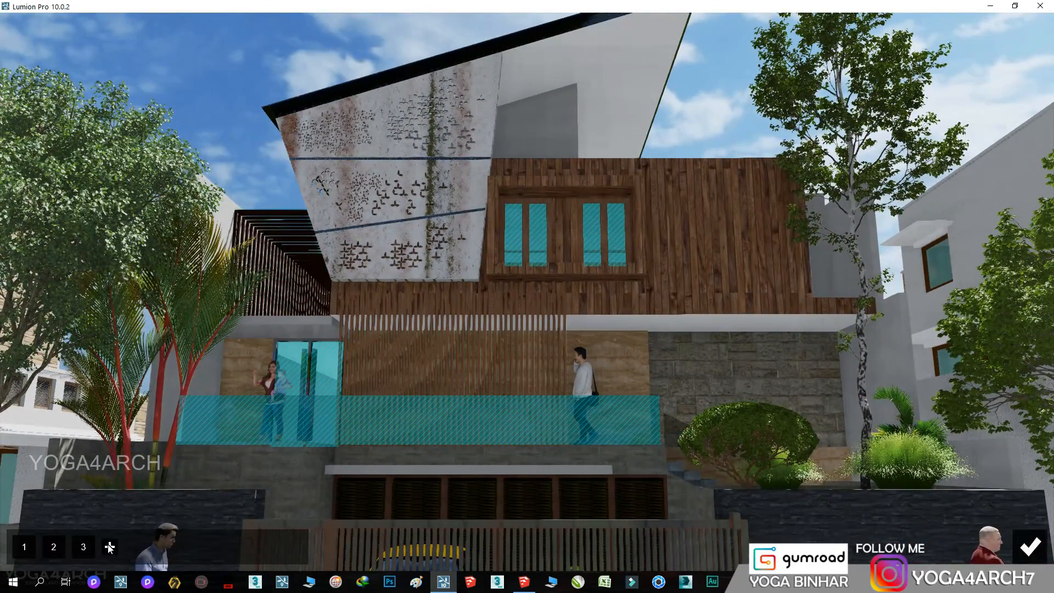
click(106, 547)
click(670, 431)
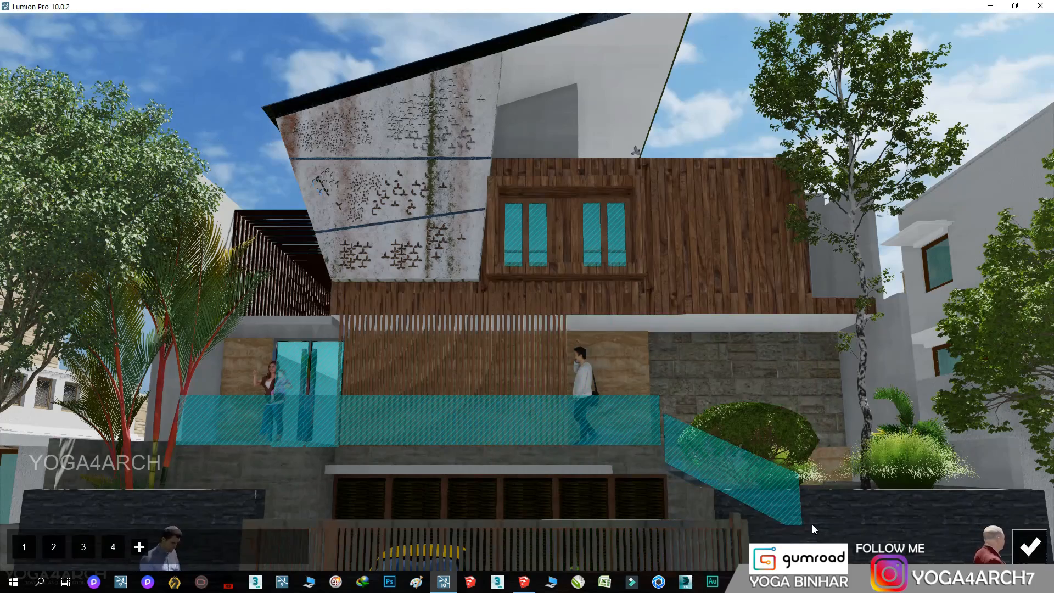
click(1034, 550)
- Adjust the Real Skies heading to relight the facade from another direction, refreshing Photo 1's preview to compare
click(94, 485)
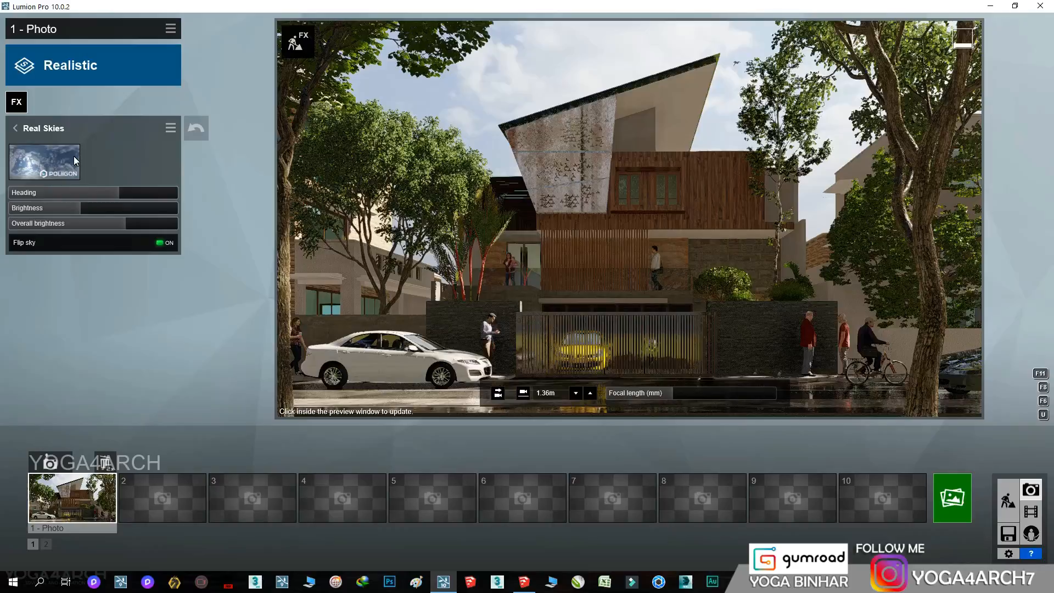
drag(120, 190, 131, 191)
click(645, 256)
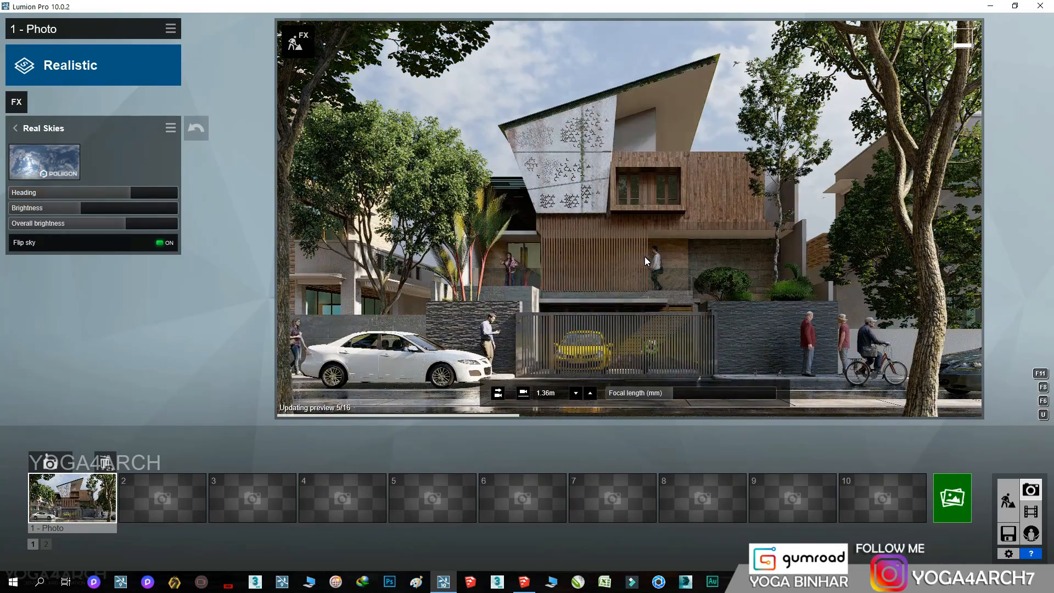
drag(133, 190, 133, 190)
click(756, 241)
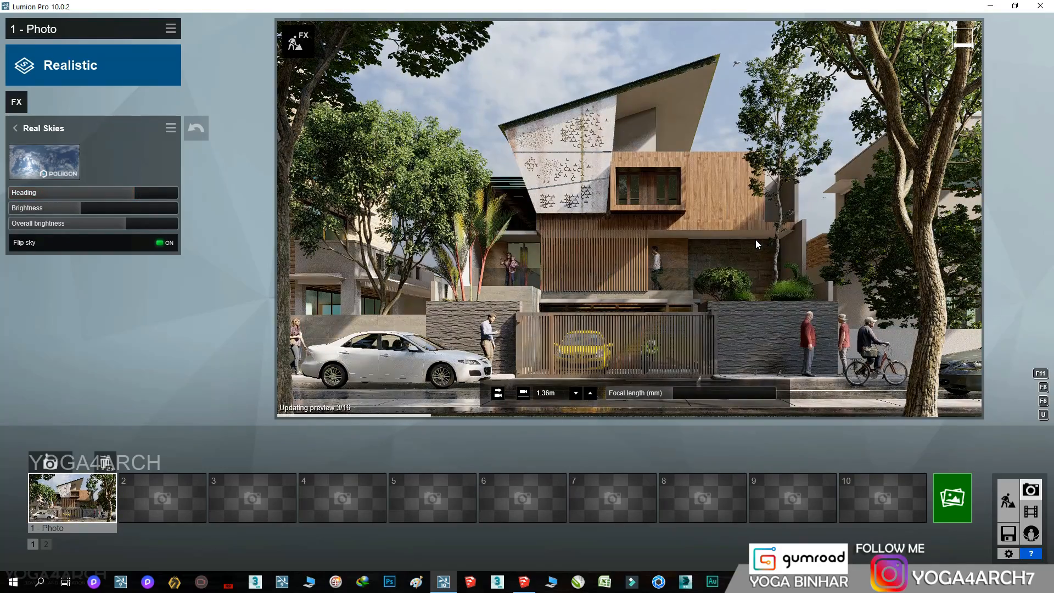
drag(108, 223, 127, 191)
click(543, 254)
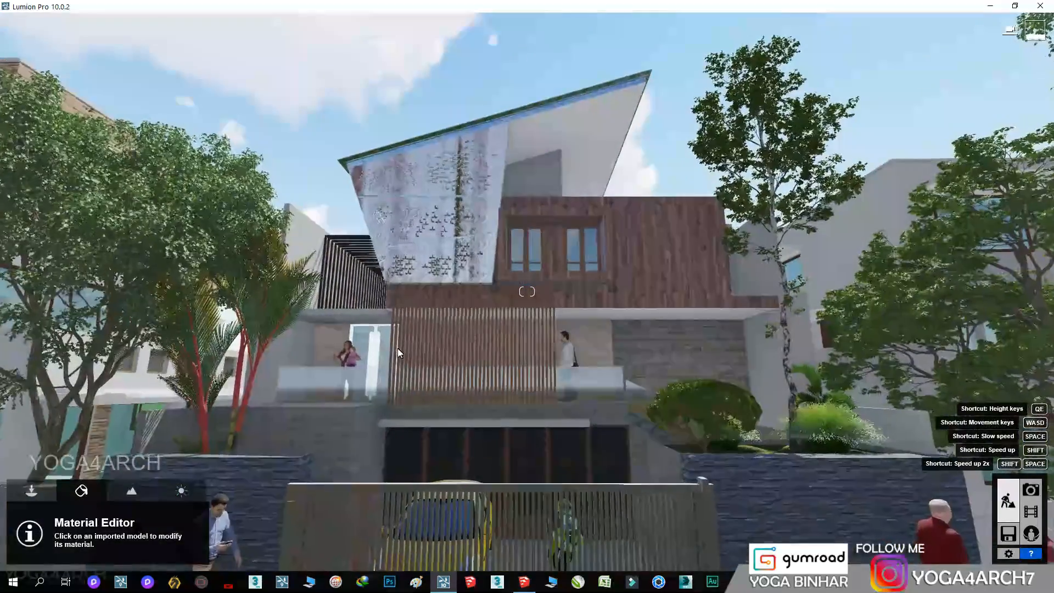
- Return to build mode and move one of the pigeons along the foreground pavement
click(352, 354)
click(359, 345)
right_drag(565, 390, 513, 345)
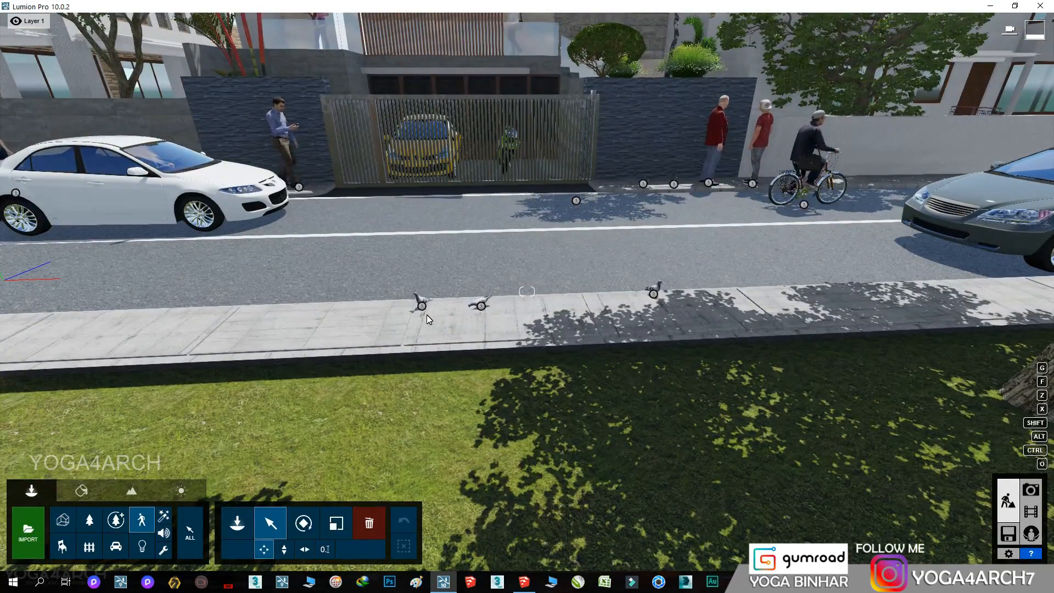
drag(422, 306, 451, 330)
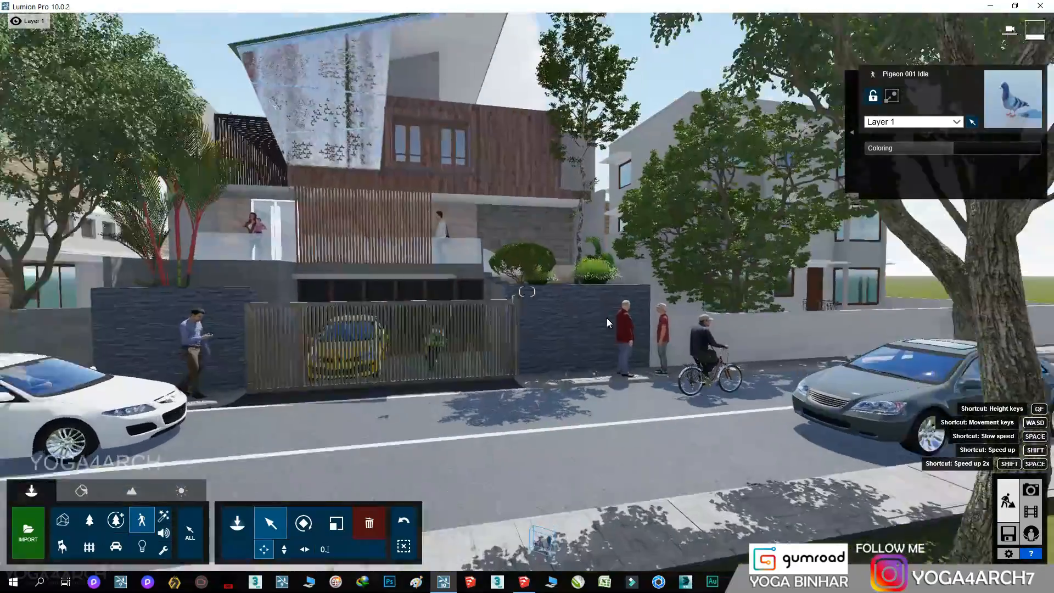
- Place a Leaves Birch Line Large 001 strip on the road near the house curb and scale it down
scroll(607, 319, up, 10)
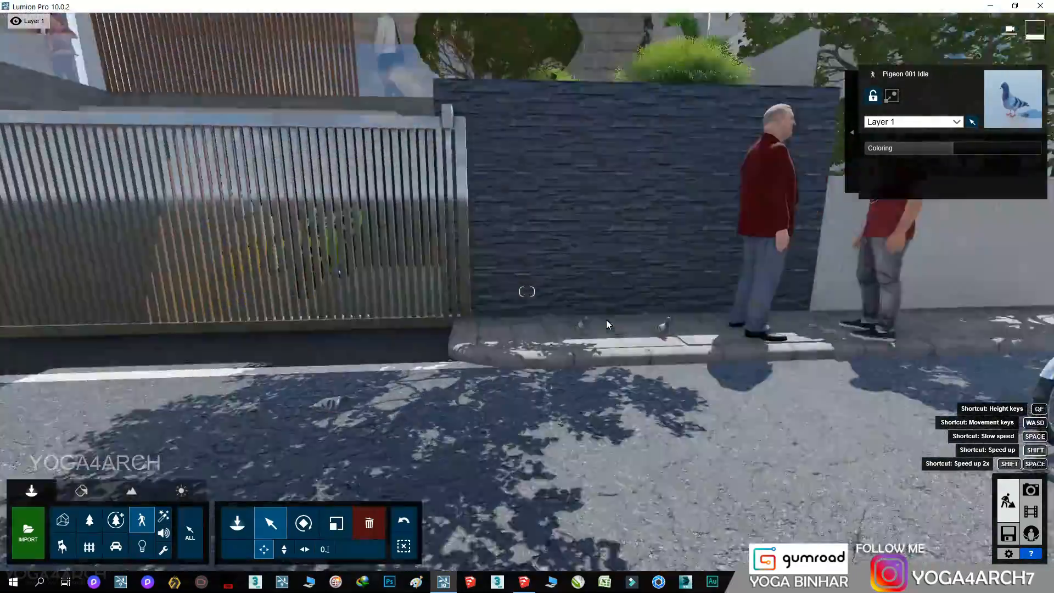
click(97, 525)
click(71, 121)
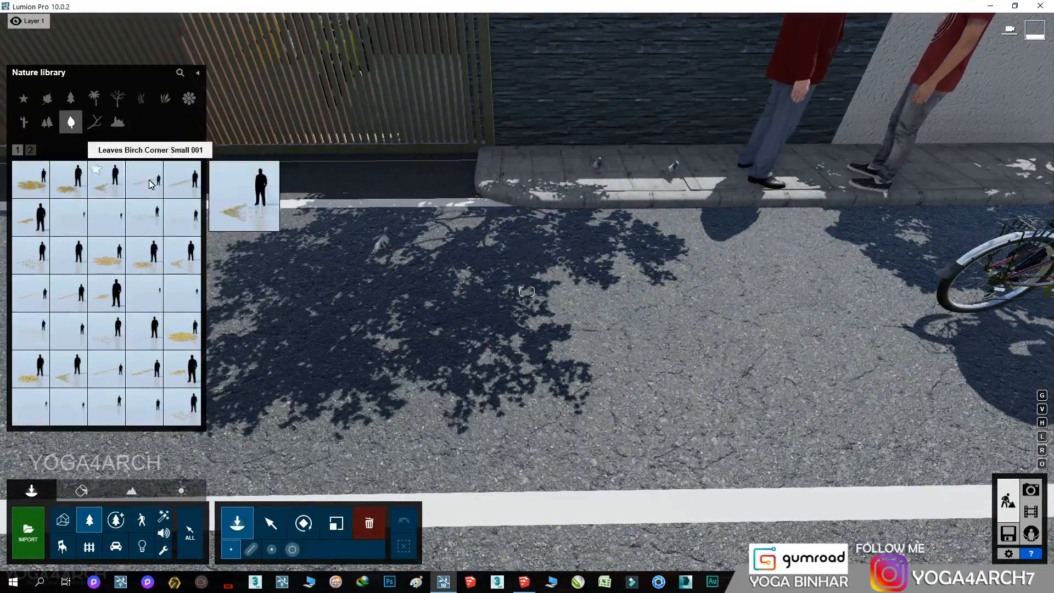
click(144, 179)
click(319, 529)
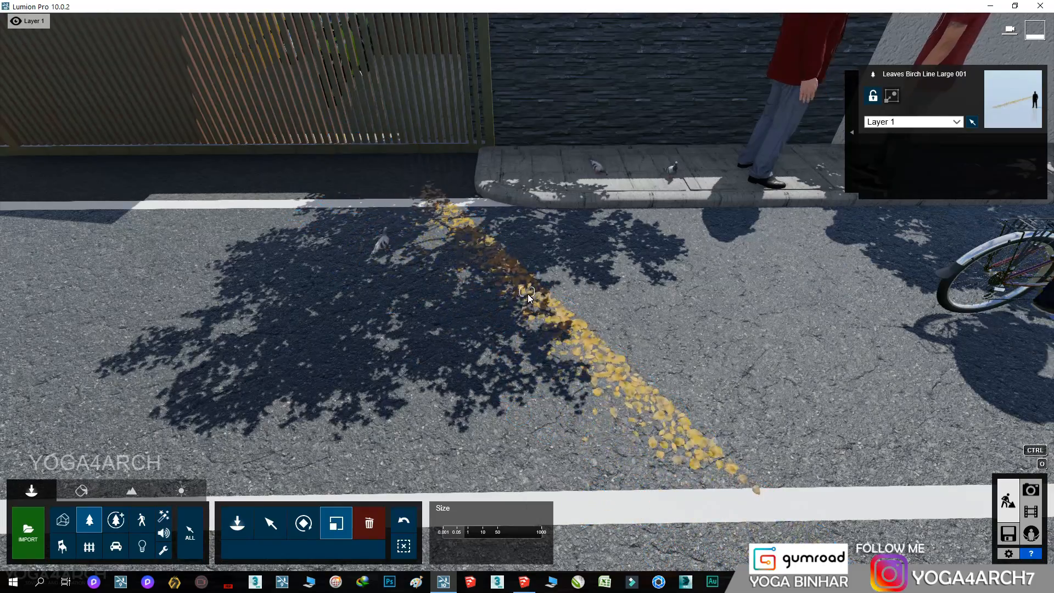
drag(529, 277, 792, 221)
- Position the birch leaf strip against the house-side curb and copy it repeatedly along the road edge
click(271, 525)
right_drag(791, 221, 791, 226)
alt+shift+drag(385, 88, 716, 291)
right_drag(686, 332, 685, 341)
alt+shift+drag(593, 187, 1045, 228)
right_drag(1046, 228, 1043, 236)
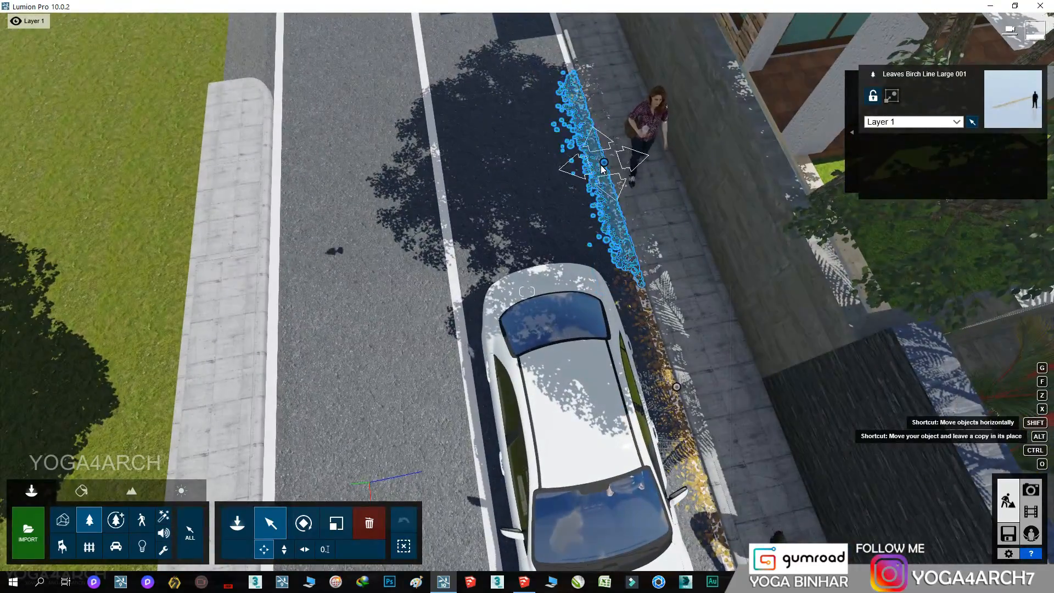
- Copy the birch leaf strip to the opposite curb, align it with the road edge and repeat copies along it
drag(602, 168, 290, 420)
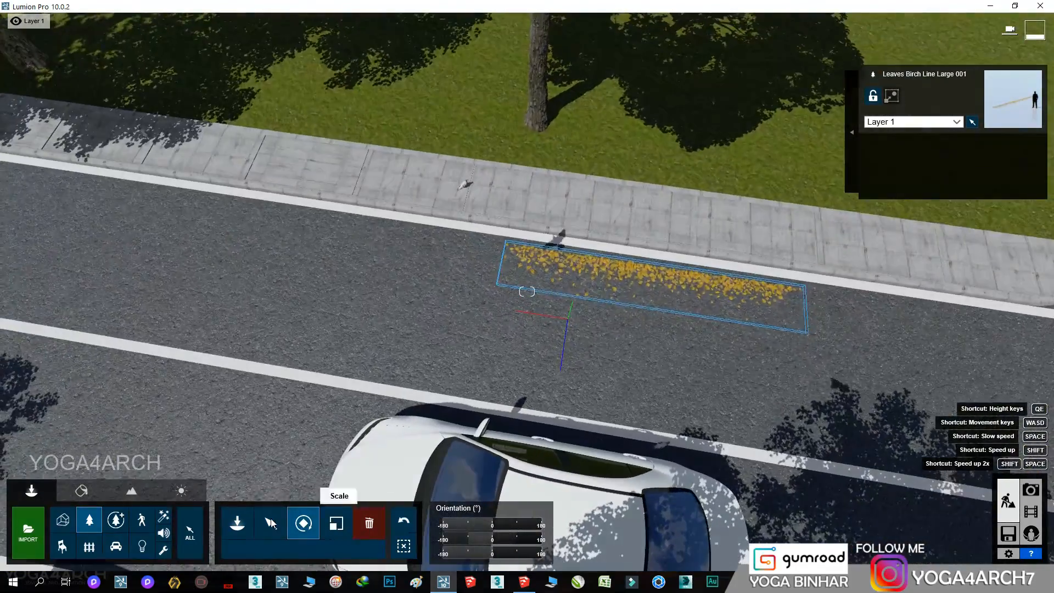
click(270, 522)
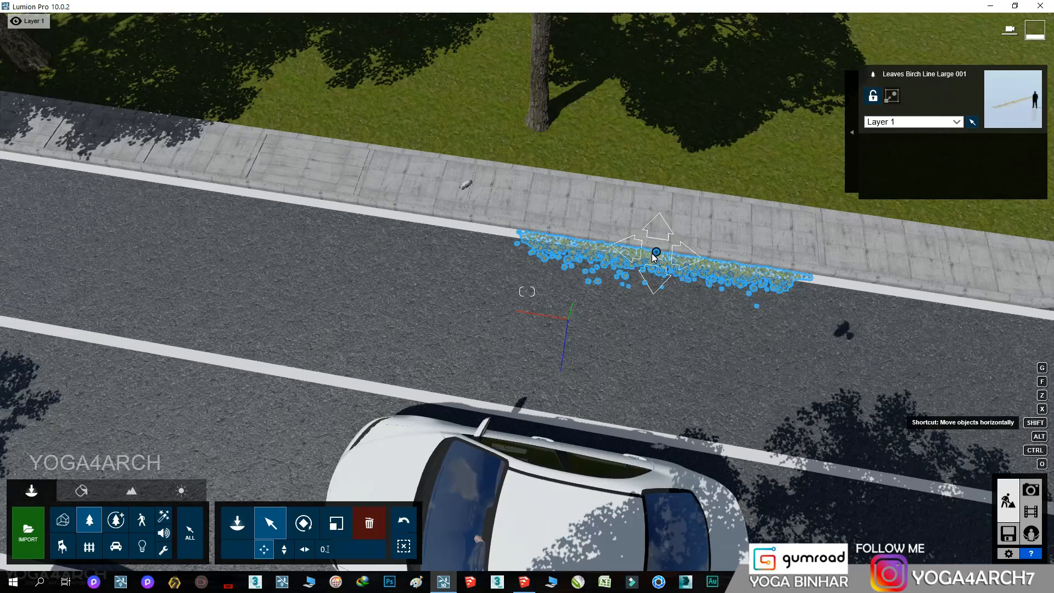
drag(664, 263, 402, 228)
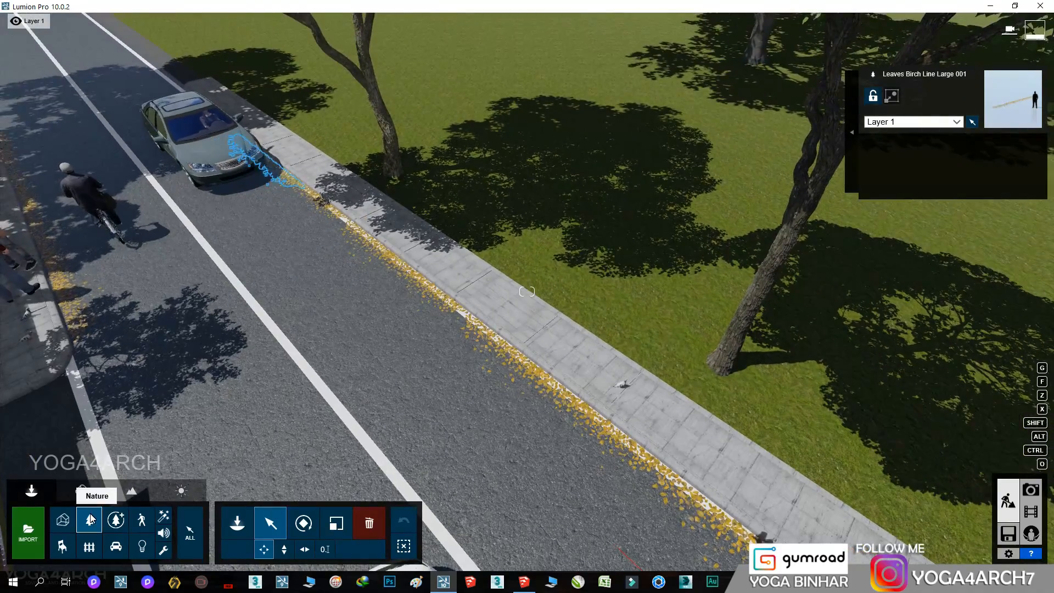
- Scatter fallen autumn leaves on the foreground lawn and a small patch on the road, checking them in Photo 1's preview
click(90, 519)
click(106, 406)
click(551, 270)
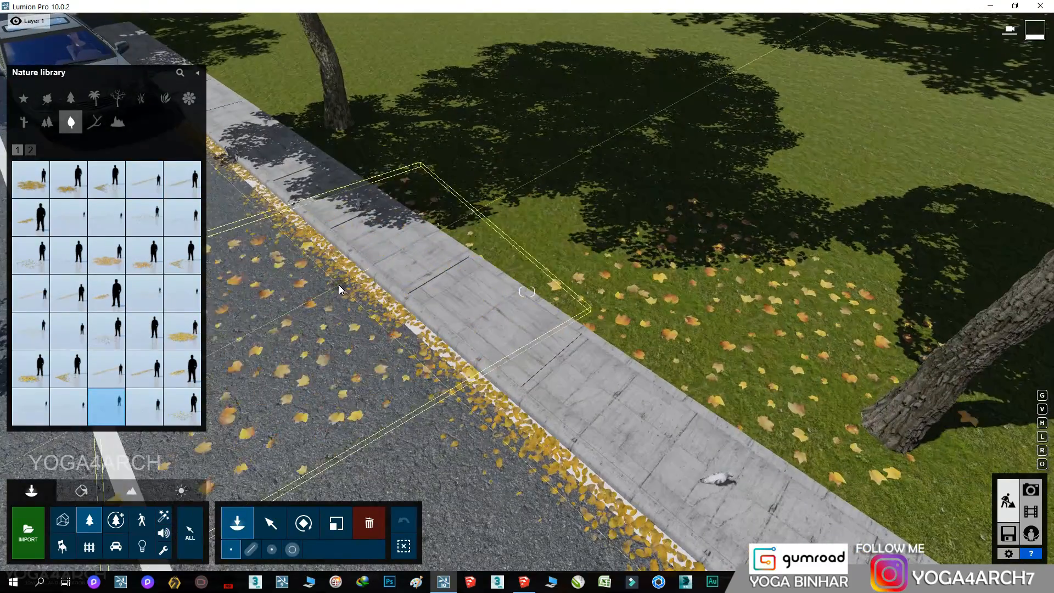
click(30, 149)
click(30, 179)
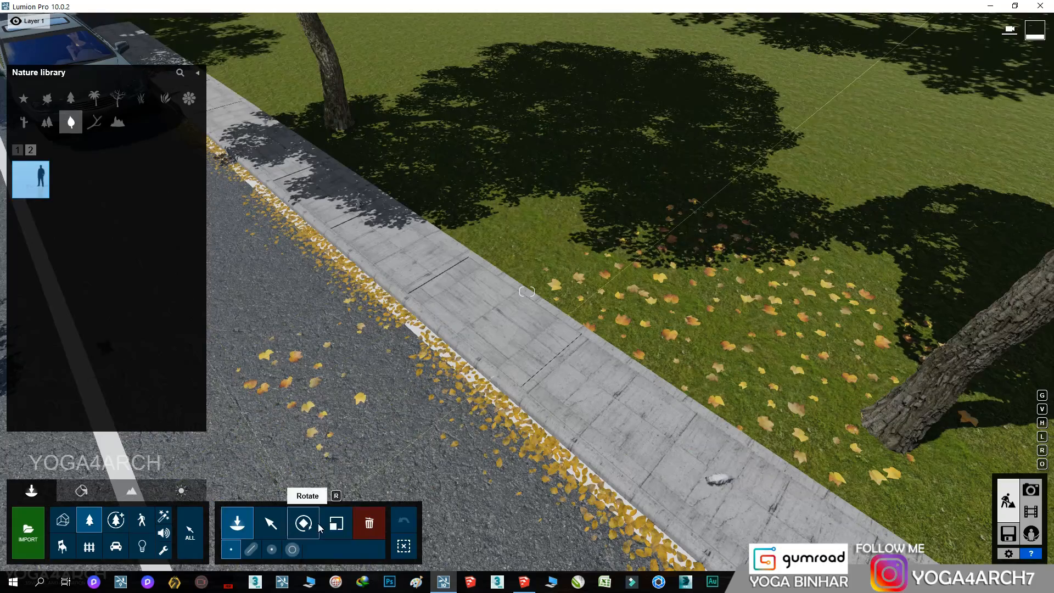
click(324, 525)
click(1031, 489)
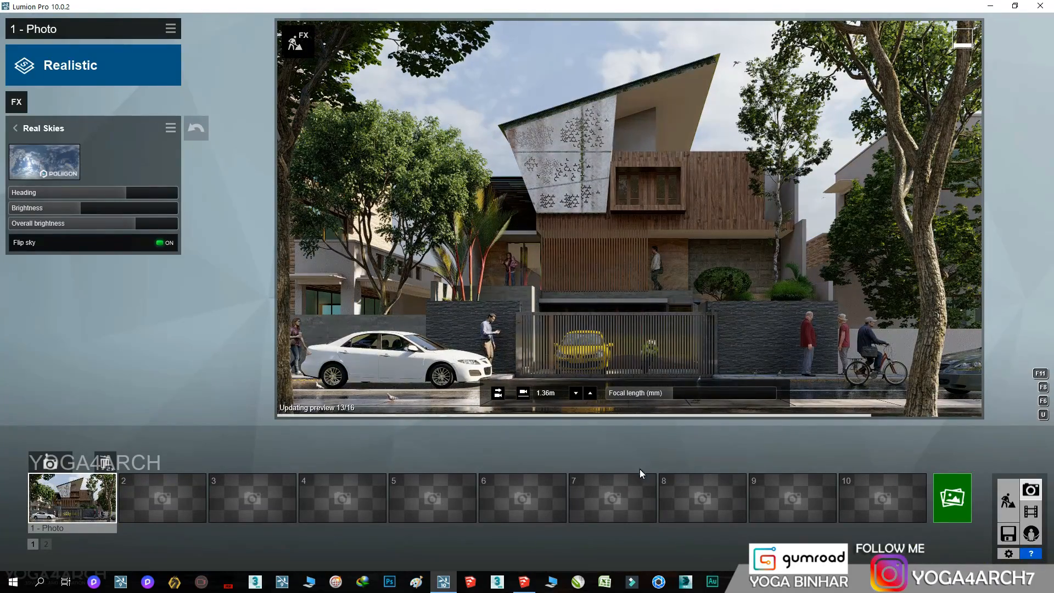
mouse_move(702, 508)
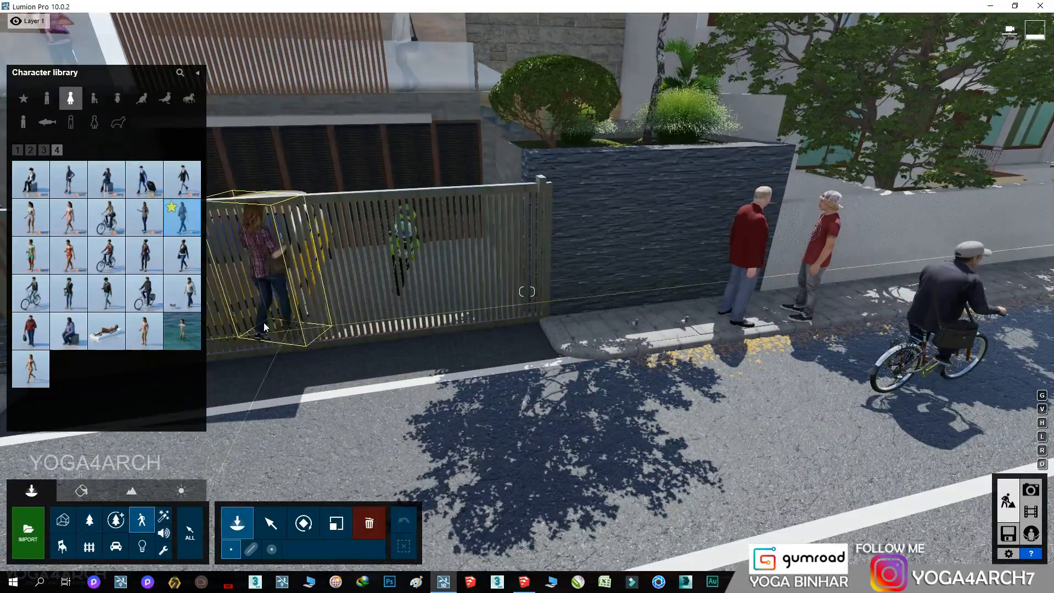
- Replace the man in the red jacket with Man Caucasian 0020 Idle, facing the man in the red shirt moved closer
click(48, 97)
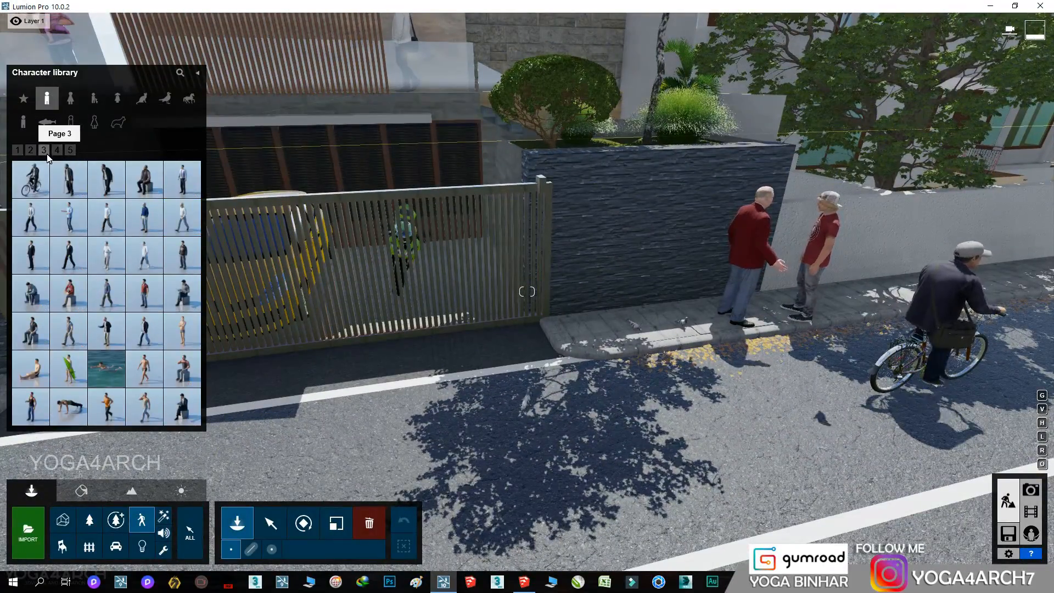
click(59, 156)
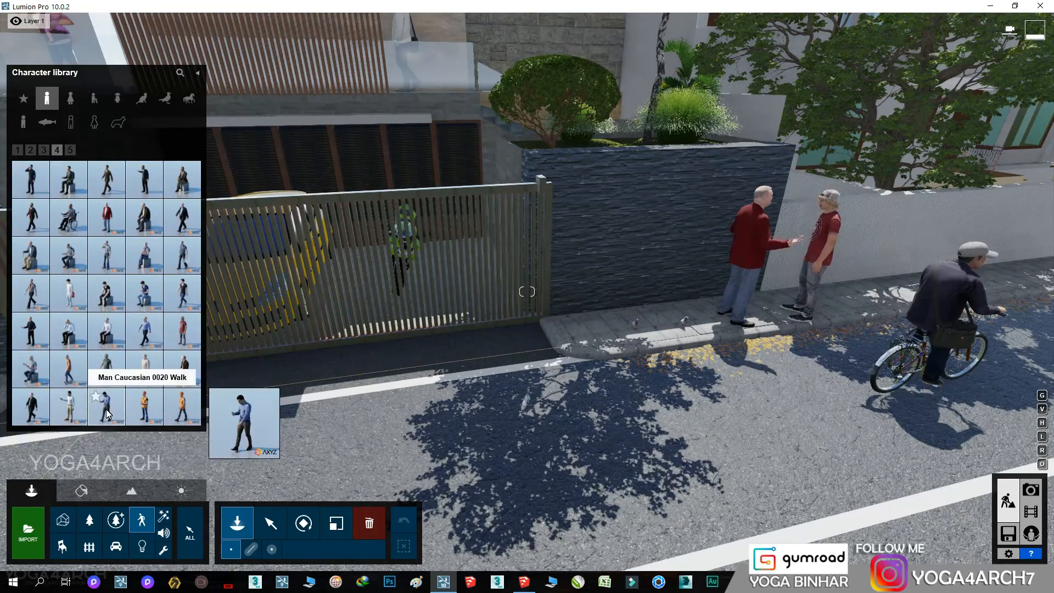
click(69, 407)
click(308, 526)
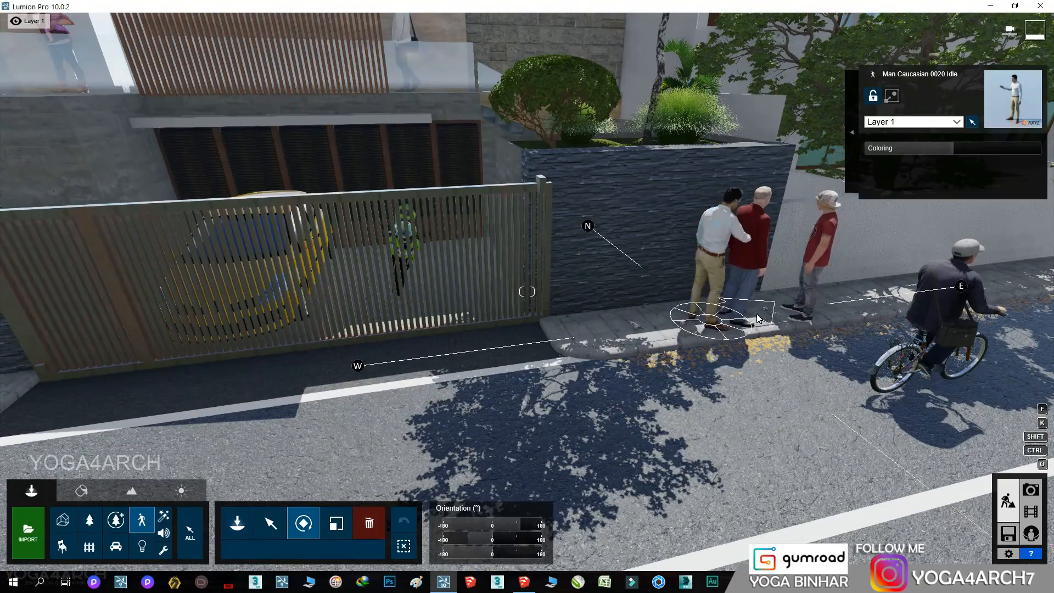
click(366, 521)
click(710, 319)
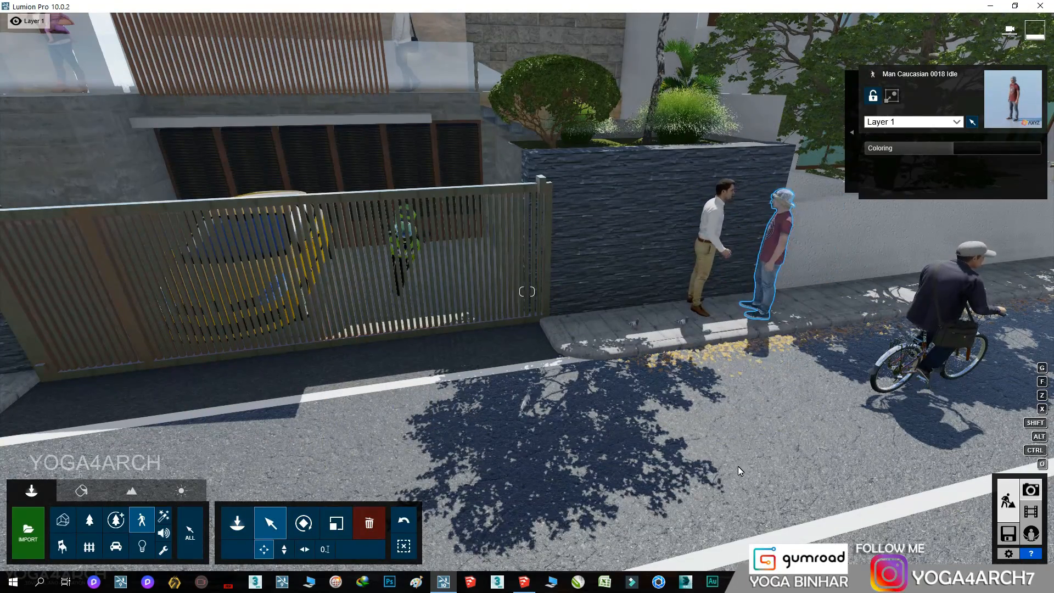
click(1030, 489)
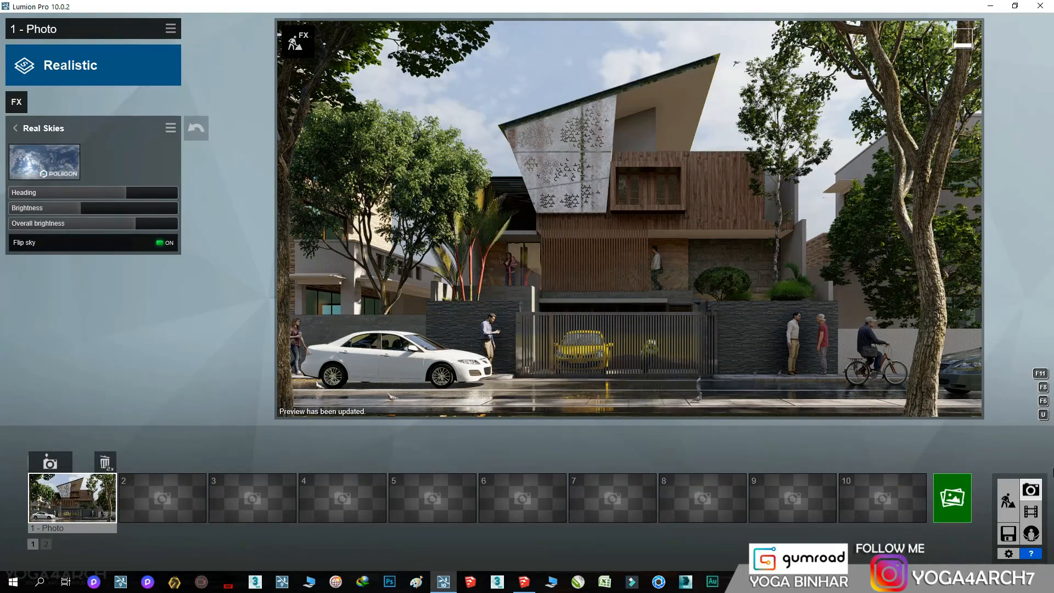
- Restore Photo 1's camera, reframe it slightly to include more foreground and store the new view
click(1008, 500)
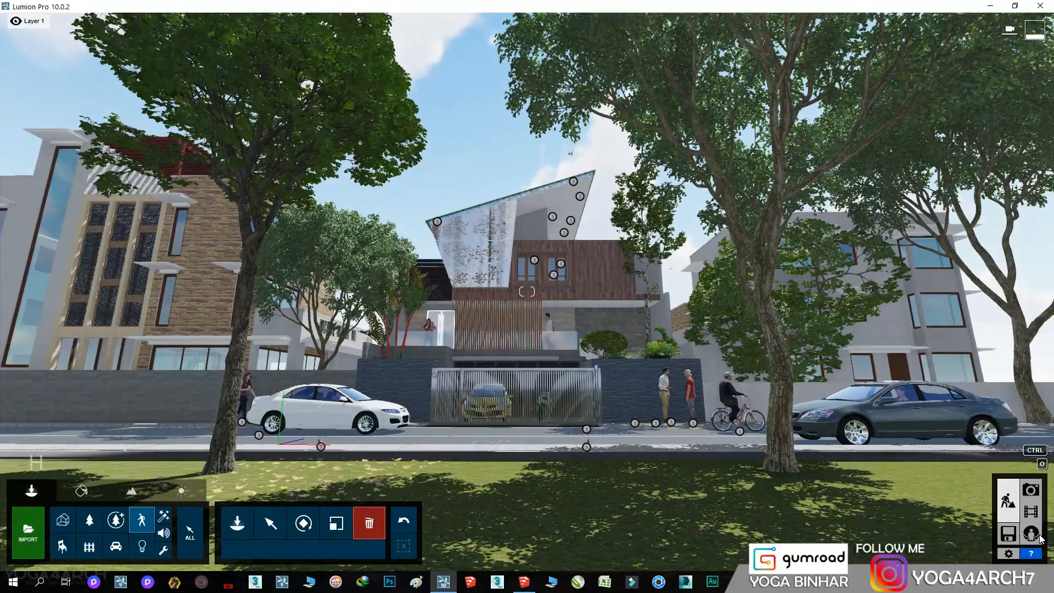
click(1024, 487)
click(78, 495)
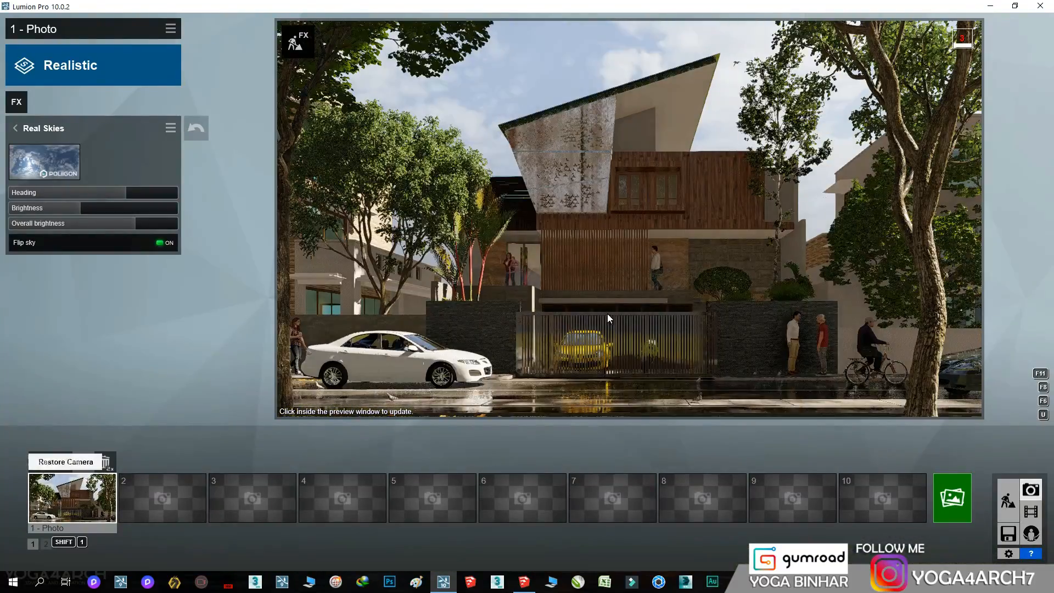
right_drag(610, 312, 609, 311)
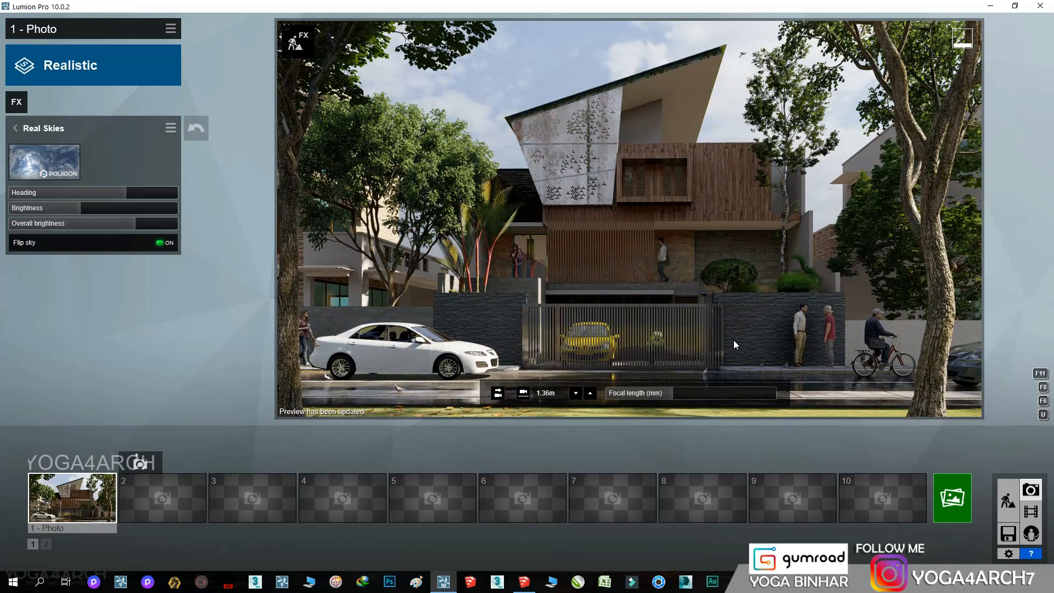
right_drag(766, 308, 766, 306)
click(50, 463)
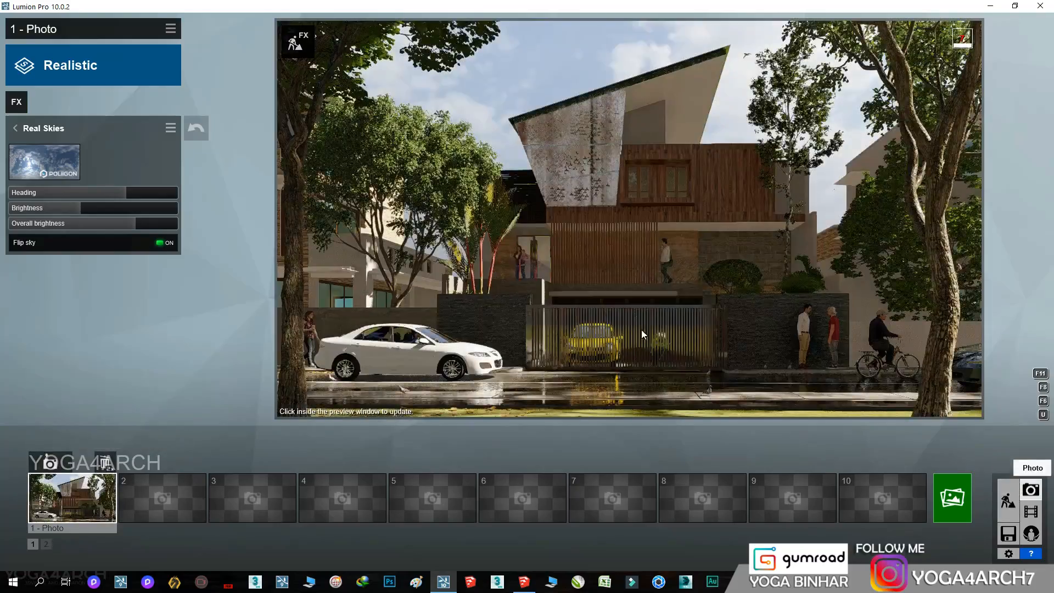
- Turn on landscape grass for the foreground lawn and refresh Photo 1's preview from the stored camera
click(1008, 501)
right_drag(591, 264, 591, 286)
click(132, 491)
key(a)
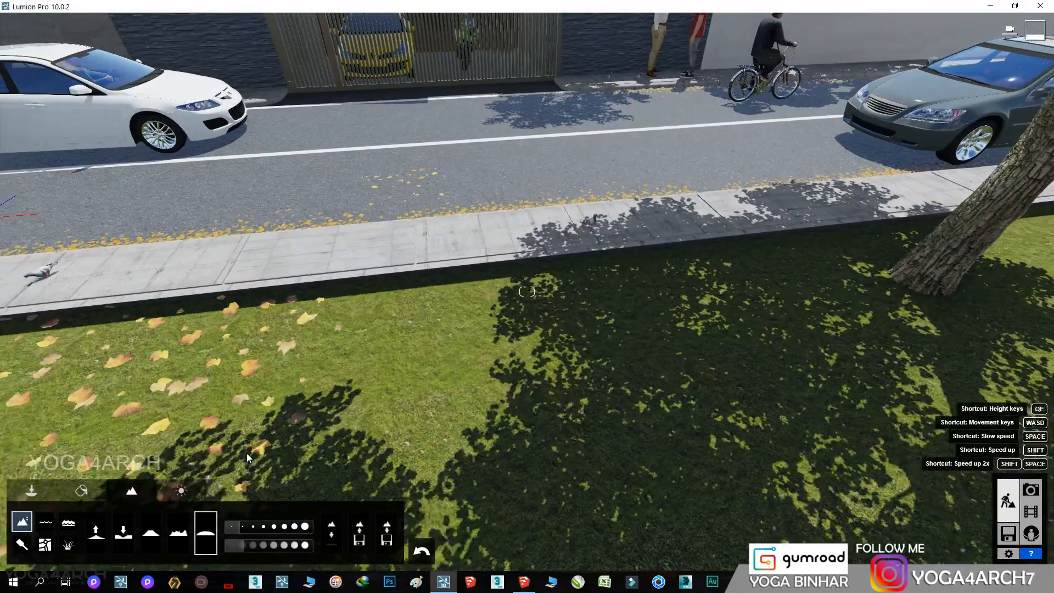
click(68, 545)
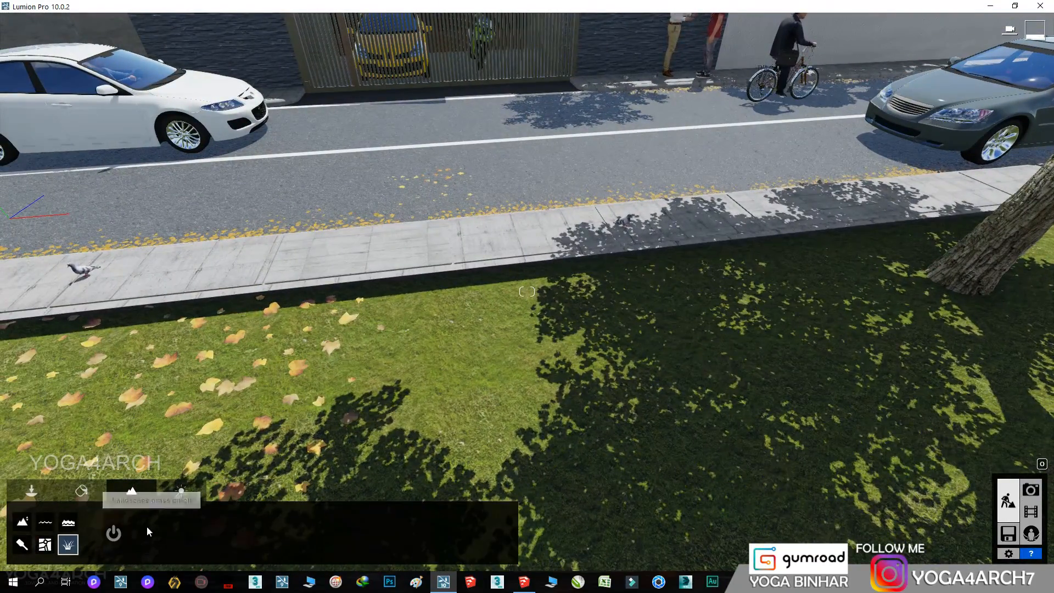
click(121, 535)
click(1031, 490)
click(85, 497)
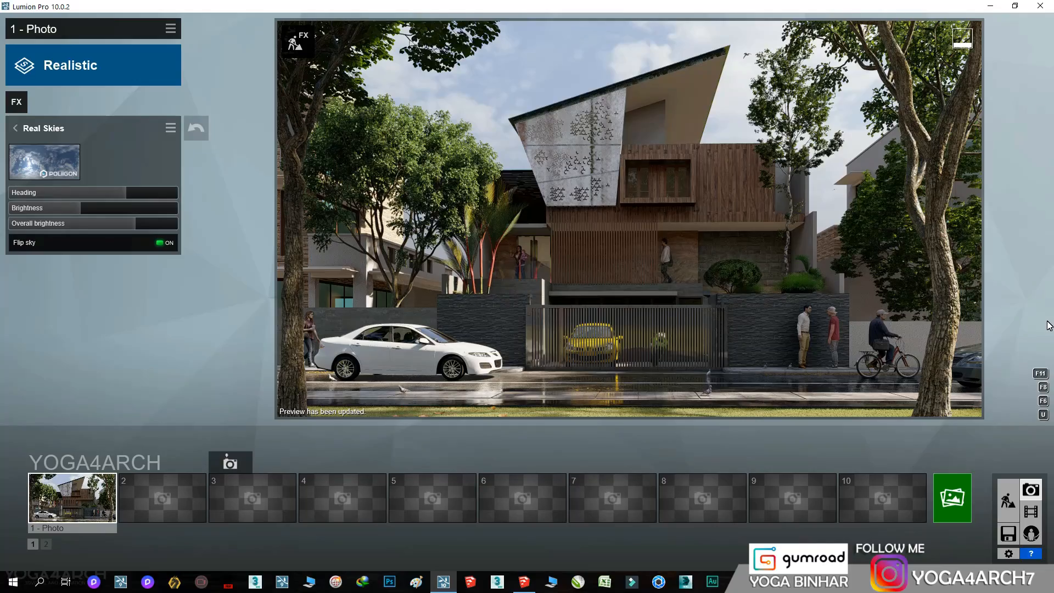
mouse_move(879, 249)
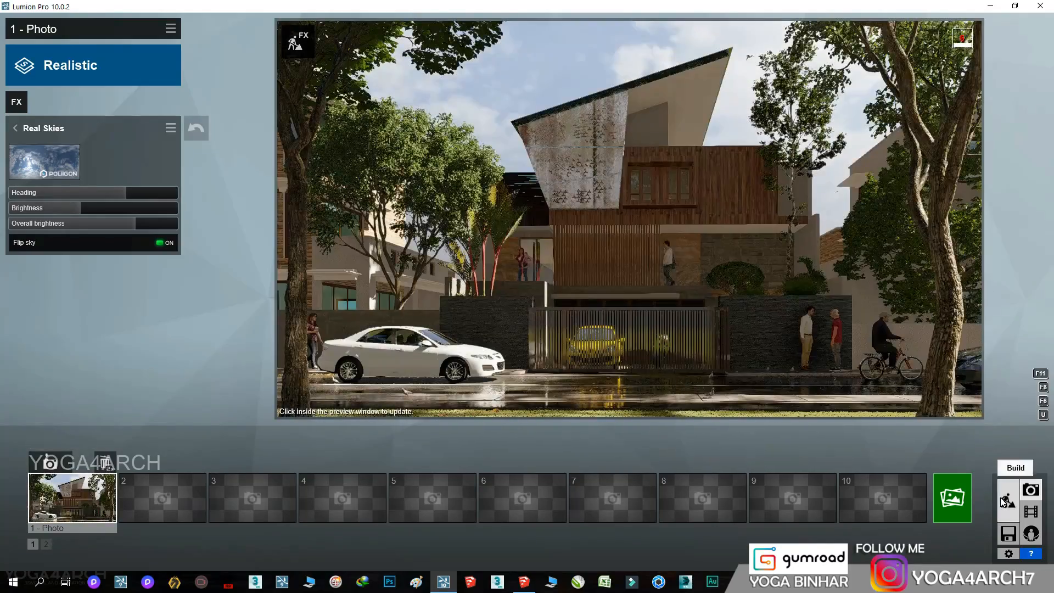
- Return to build mode and place a large ornamental grass clump on the foreground lawn near the tree trunk
click(1008, 501)
right_drag(726, 383, 727, 417)
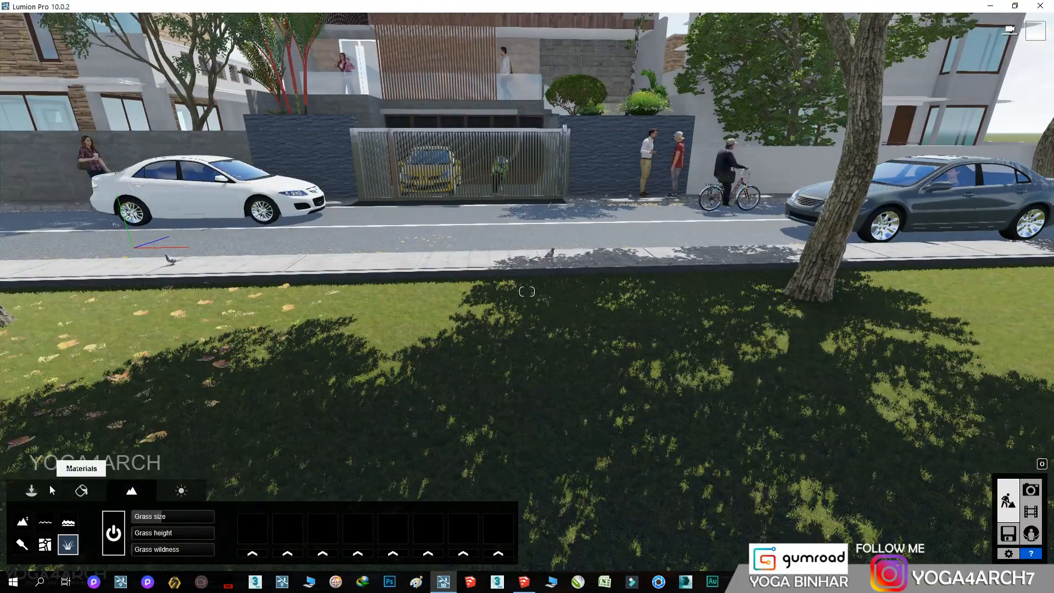
click(33, 490)
click(90, 520)
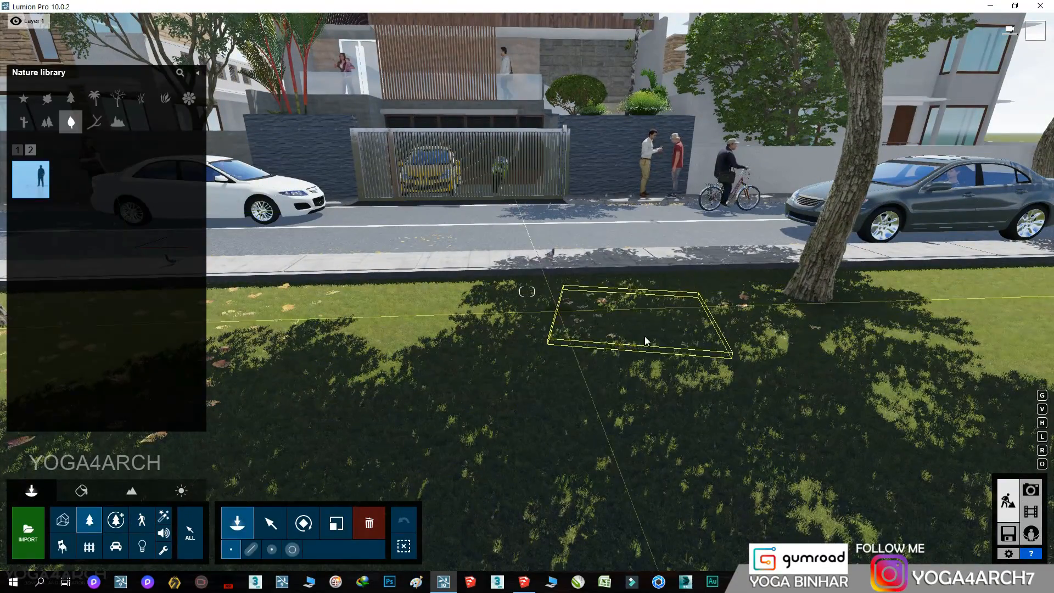
click(141, 101)
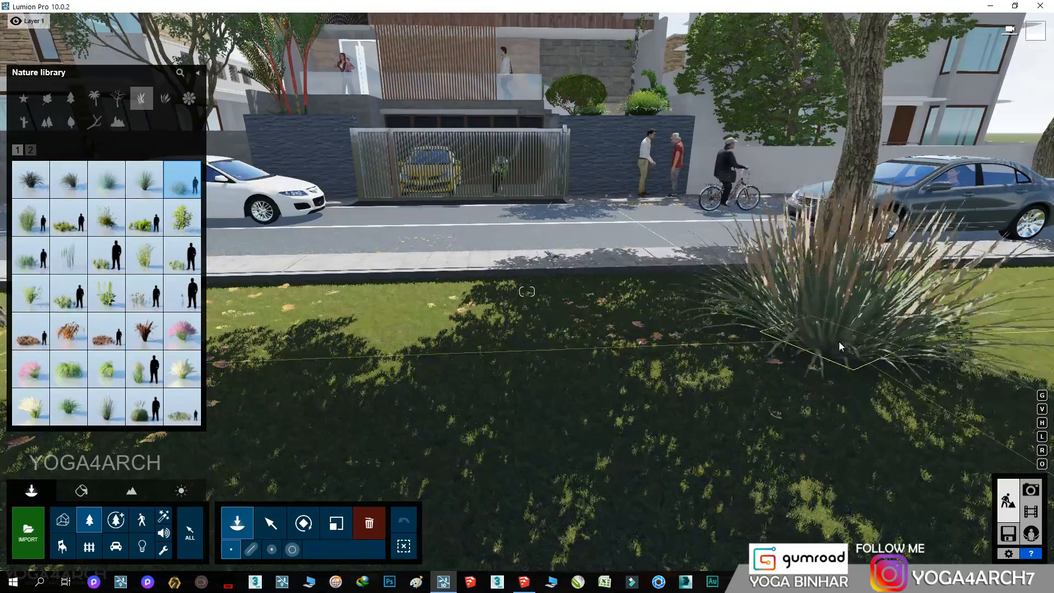
click(726, 324)
- Place several Nafray Swamp Foxtail clumps across the foreground lawn
click(108, 407)
right_drag(488, 362, 295, 281)
click(366, 256)
click(343, 294)
click(529, 505)
right_drag(538, 384, 649, 347)
click(497, 369)
- Scale down the large grass clump and the middle foxtail, checking them in Photo 1's preview from the stored camera
click(336, 523)
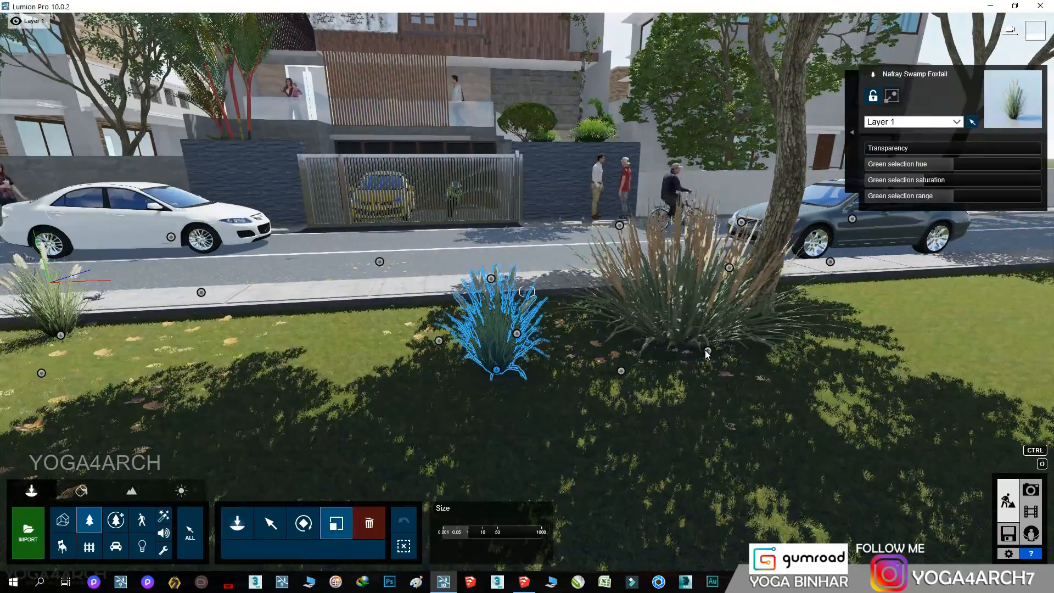
mouse_move(670, 332)
mouse_down()
mouse_move(677, 357)
mouse_move(675, 346)
mouse_up()
drag(498, 370, 498, 392)
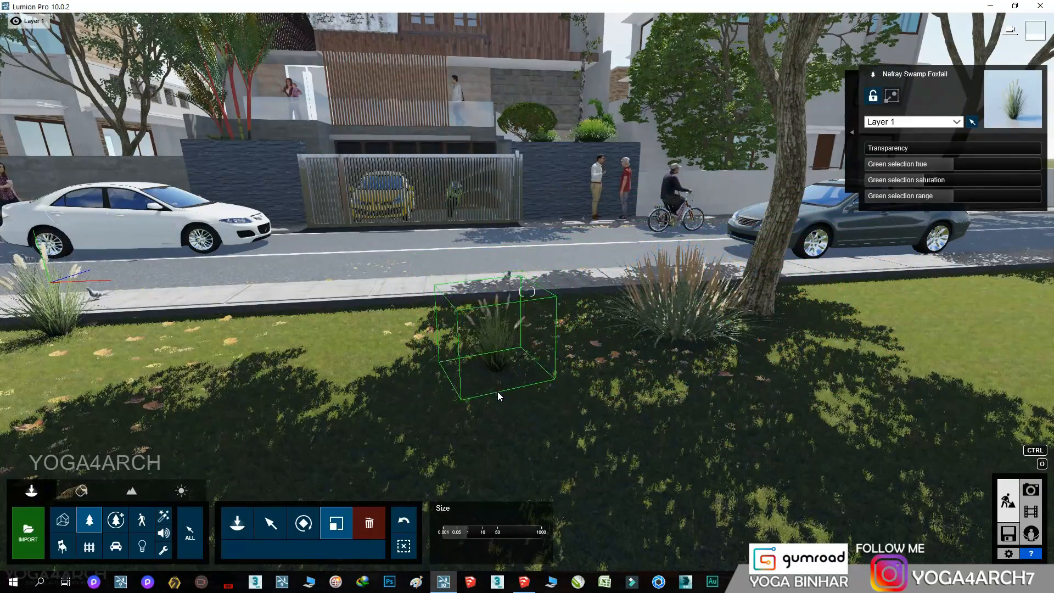
click(1031, 490)
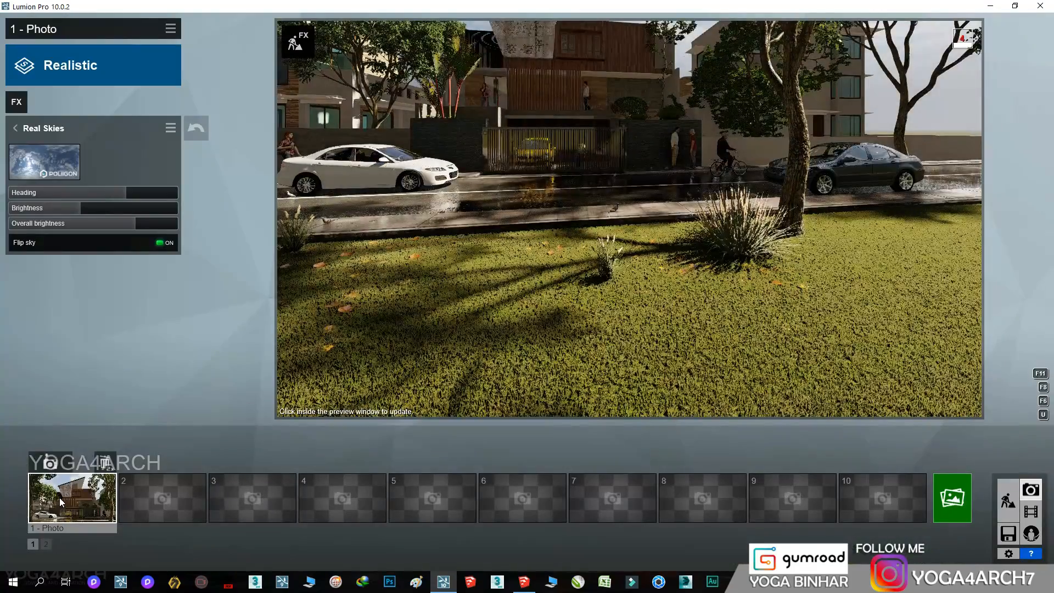
click(72, 498)
click(647, 266)
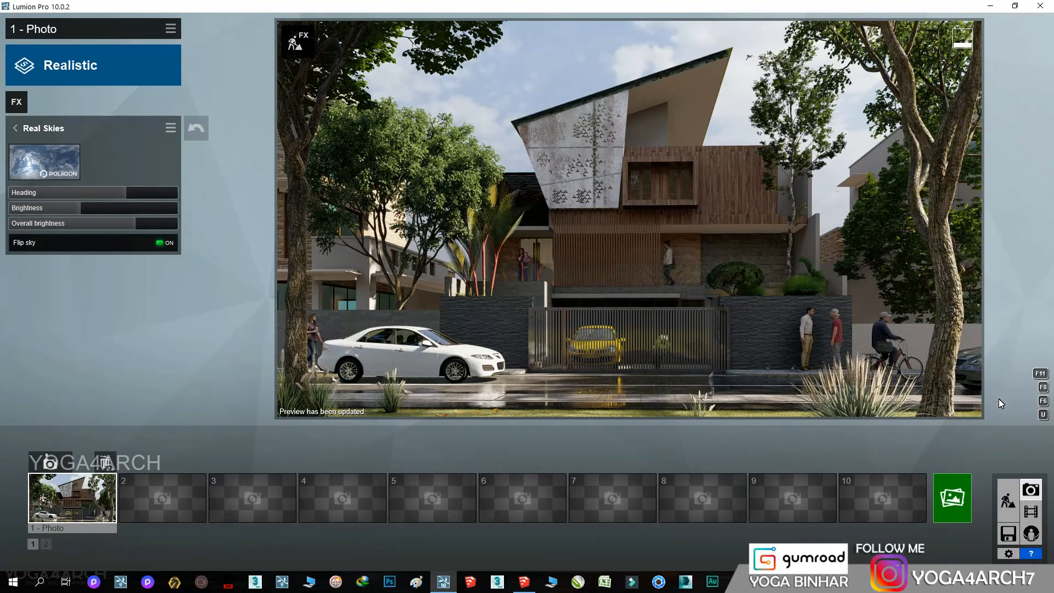
- Move the large ornamental grass clump over in front of the nearby tree trunk and return to photo mode
click(1007, 500)
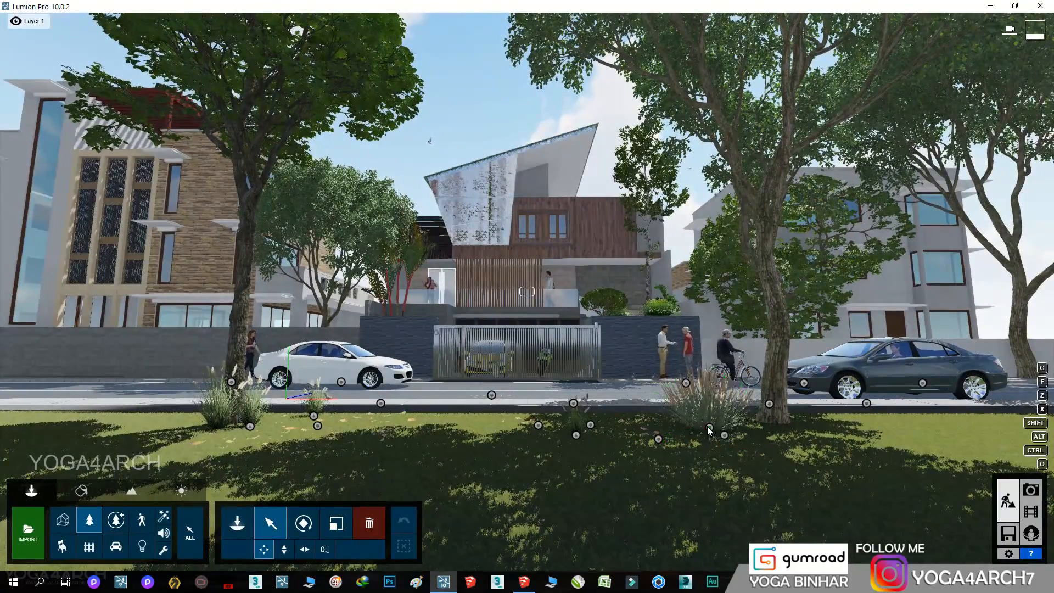
drag(709, 428, 771, 443)
click(1026, 489)
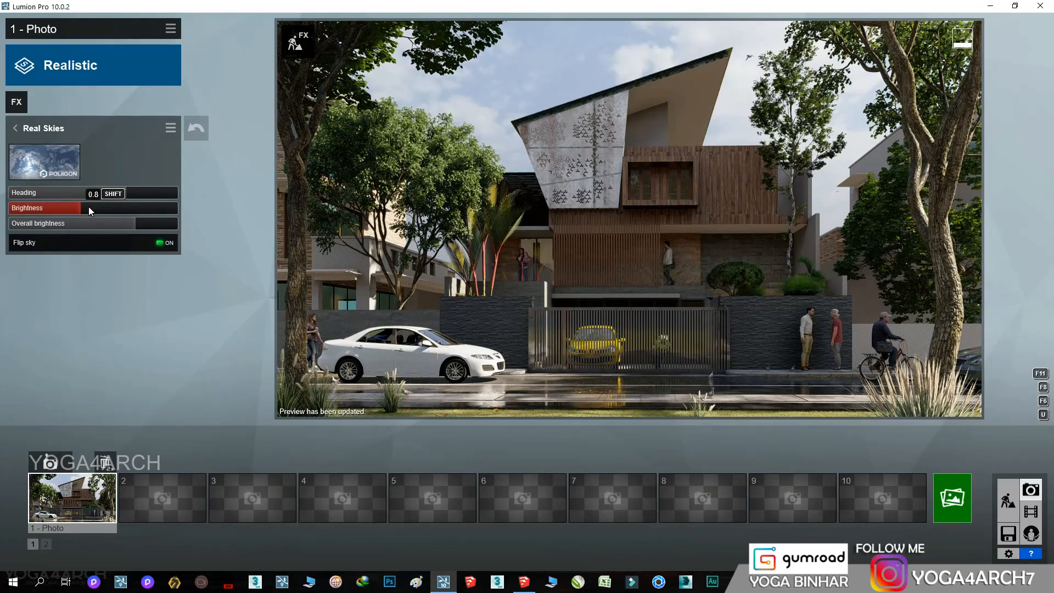
- Raise the Real Skies brightness slightly and refresh Photo 1's preview before returning to build mode
drag(91, 211, 97, 211)
click(697, 239)
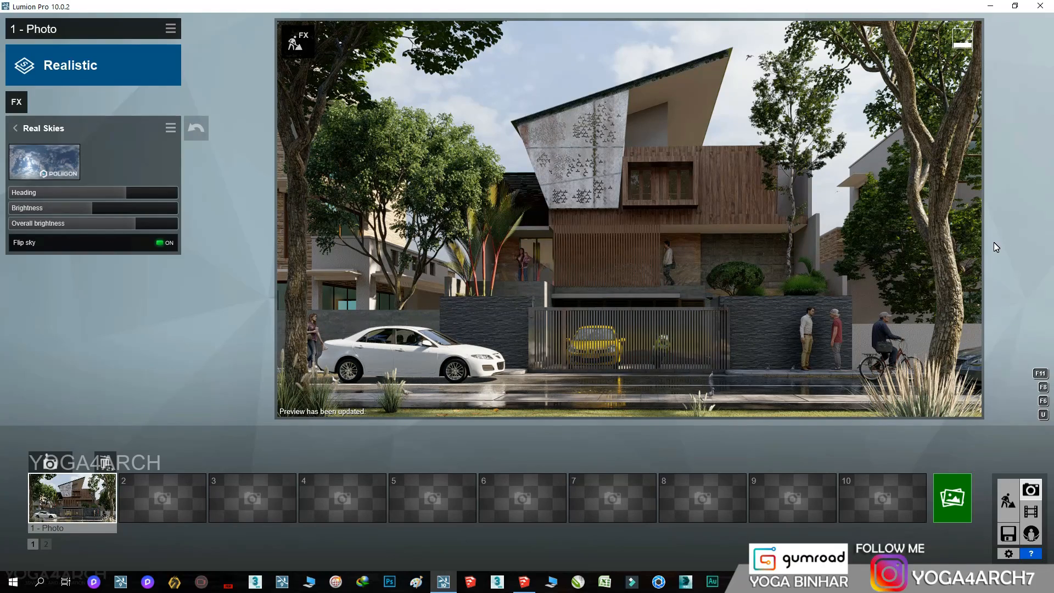
click(1008, 500)
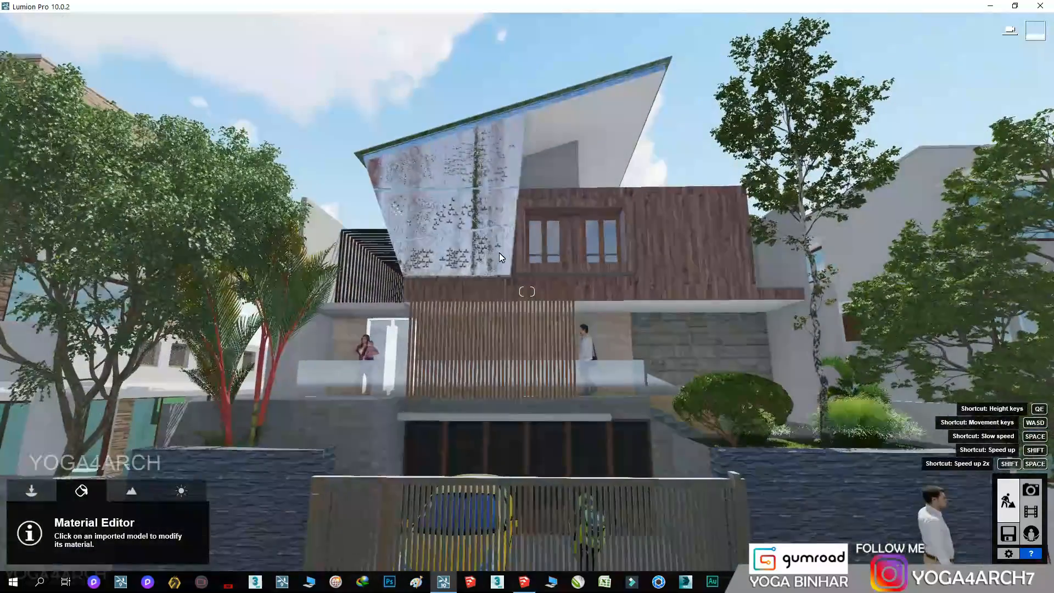
- Adjust the colour tint of the perforated facade panels' rain-streak material and save the material changes
click(499, 253)
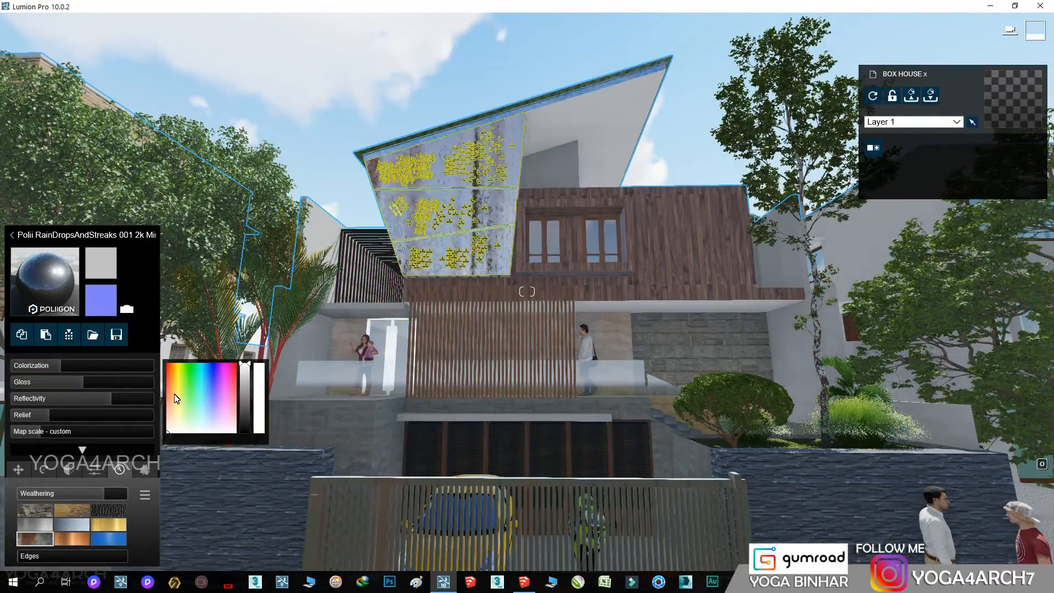
click(245, 411)
click(170, 391)
key(w)
mouse_move(814, 498)
right_down()
mouse_move(499, 401)
mouse_move(516, 392)
mouse_move(543, 419)
right_up()
key(s)
click(1000, 541)
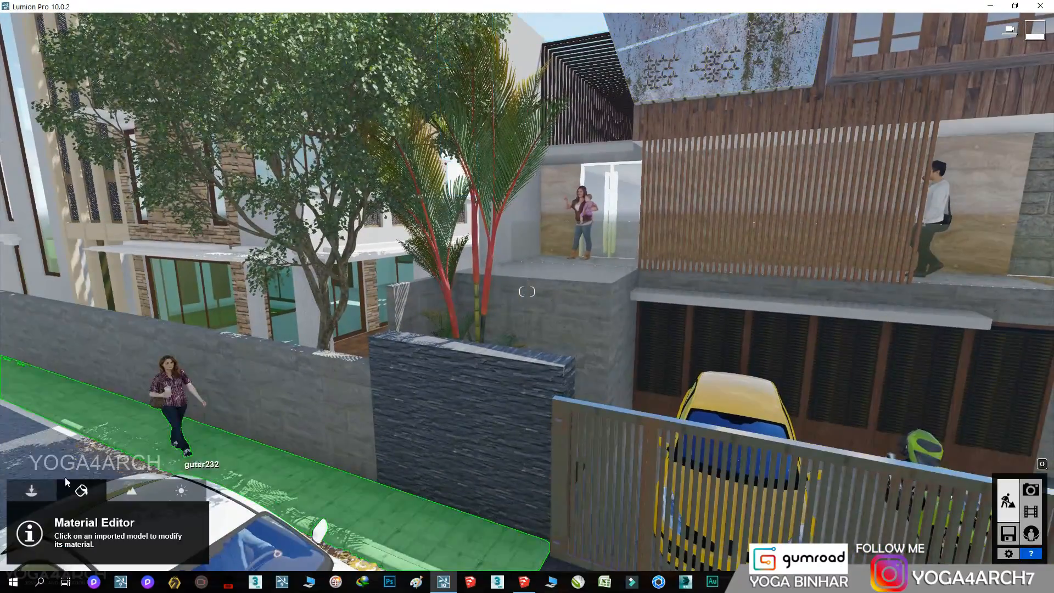
- Place the large-leaf potted plant from the imported models on the balcony beside the woman holding the baby
click(31, 490)
click(63, 520)
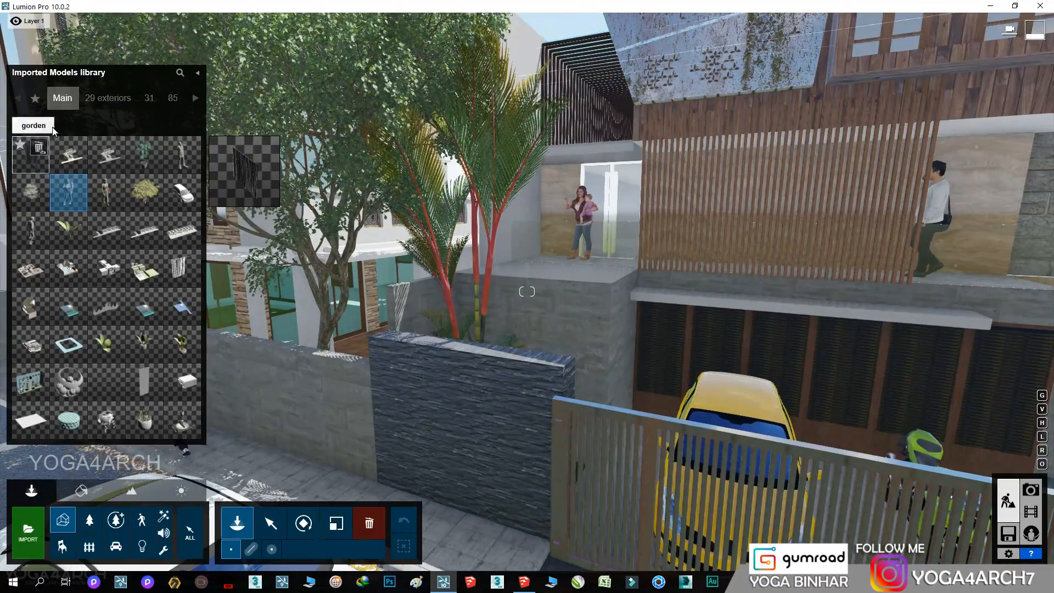
right_drag(133, 241, 146, 222)
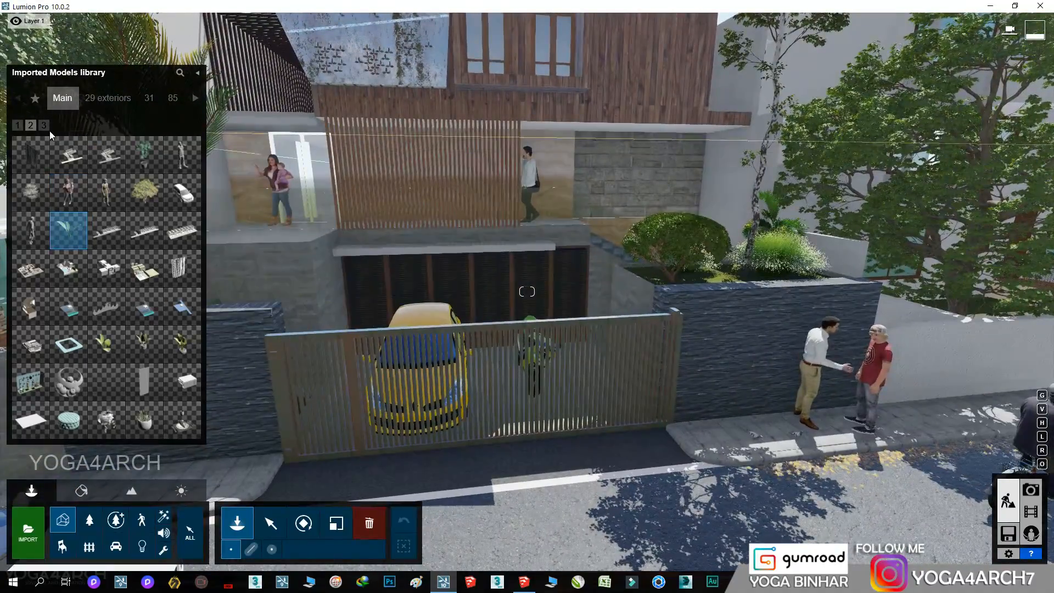
click(43, 126)
click(35, 128)
click(182, 342)
right_drag(329, 313, 321, 304)
key(w)
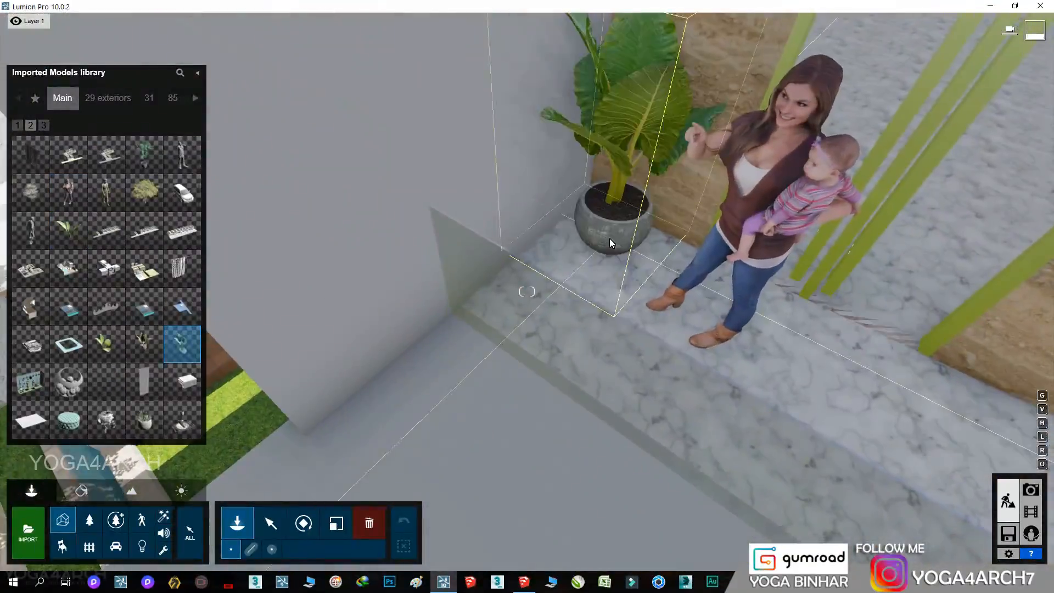
click(609, 255)
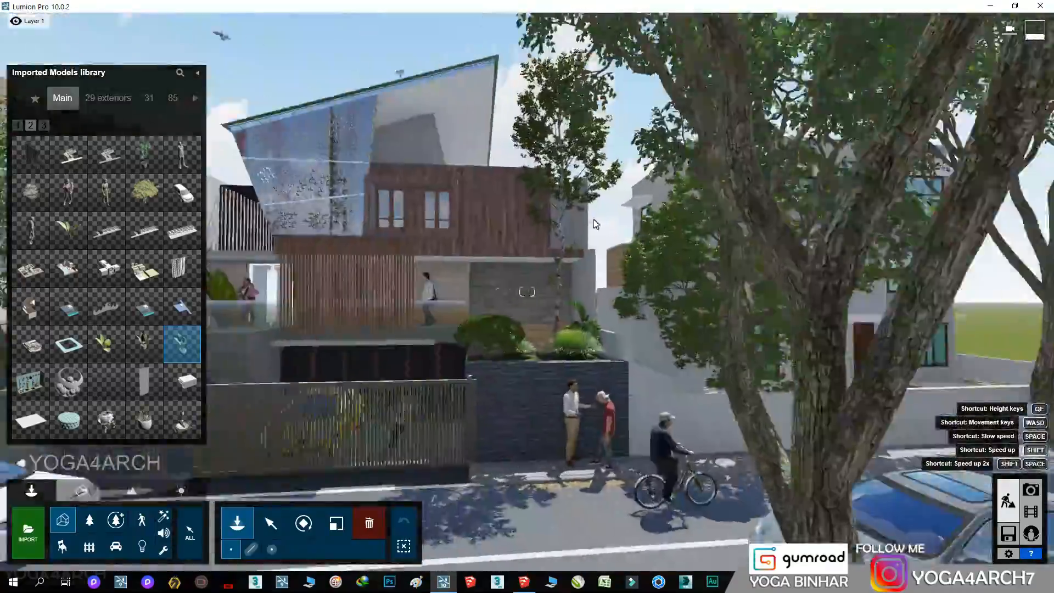
key(w)
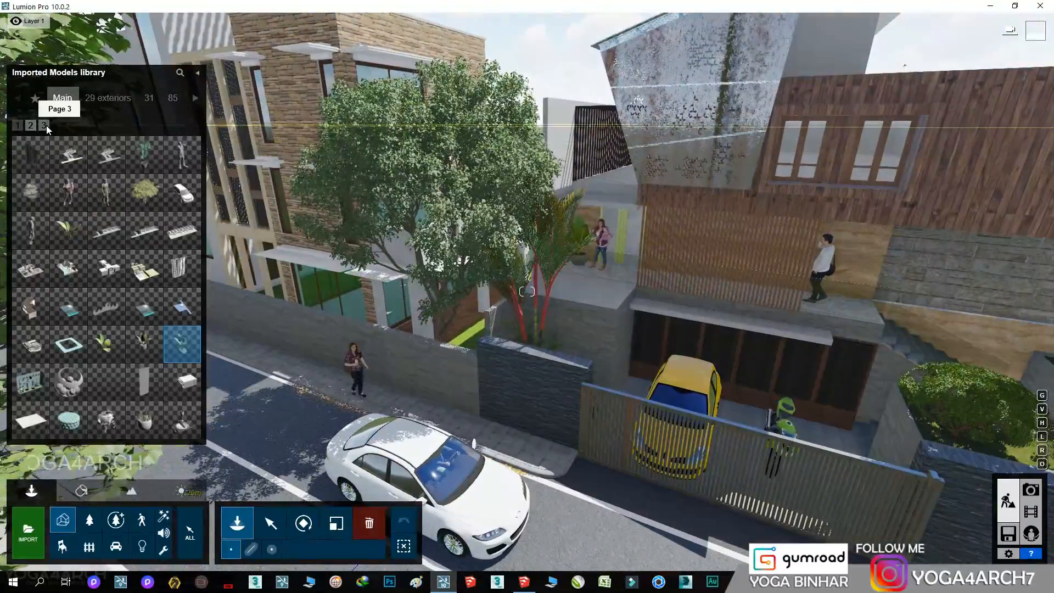
click(43, 126)
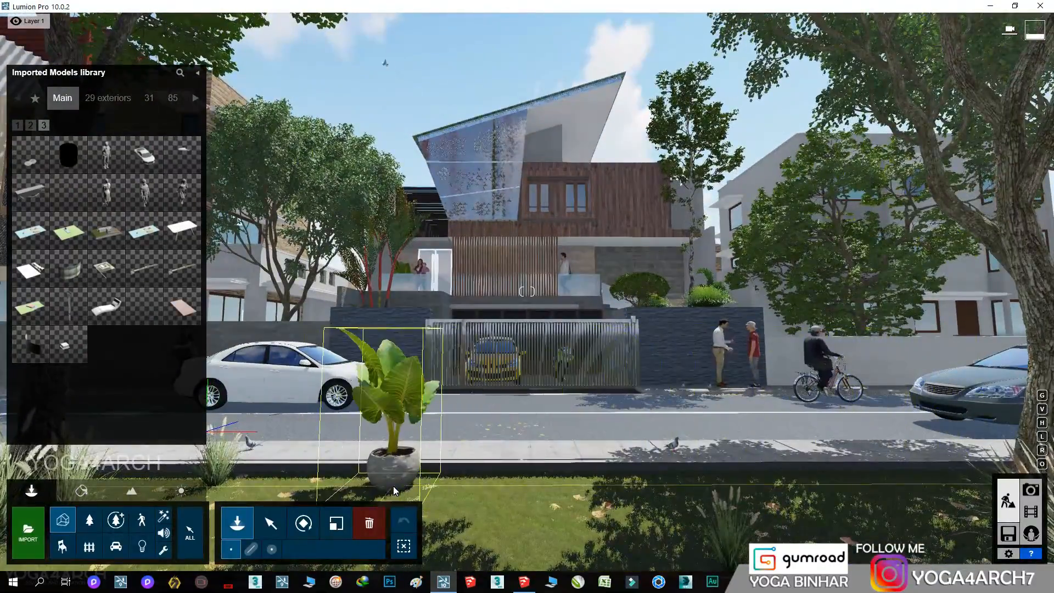
- Copy Photo 1's effects in photo mode and paste them into Photo 2
click(1031, 490)
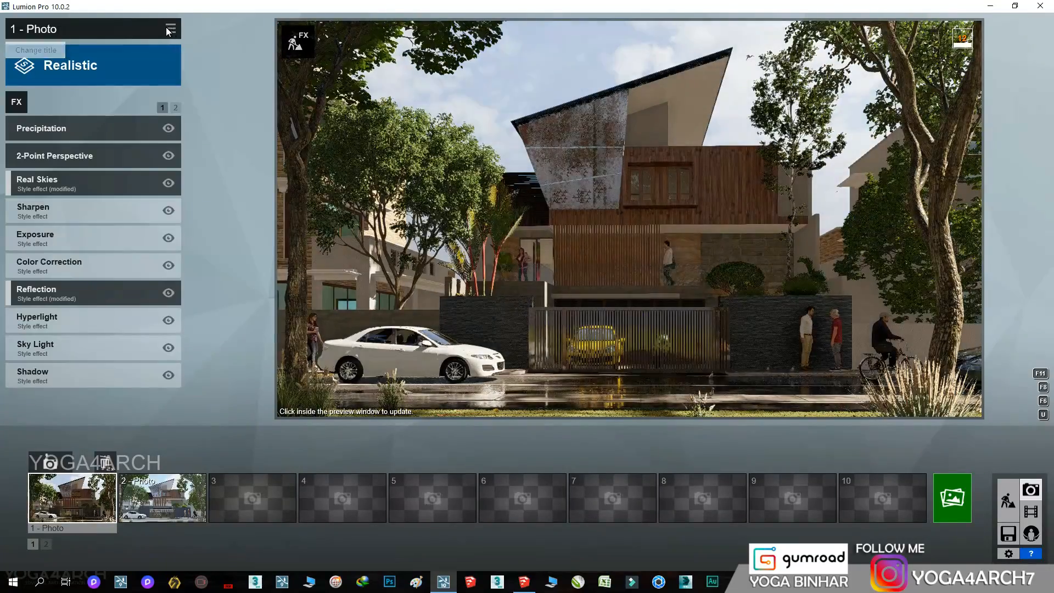
click(167, 30)
click(132, 39)
click(174, 29)
click(148, 38)
click(106, 38)
click(163, 497)
click(170, 29)
click(147, 37)
click(198, 38)
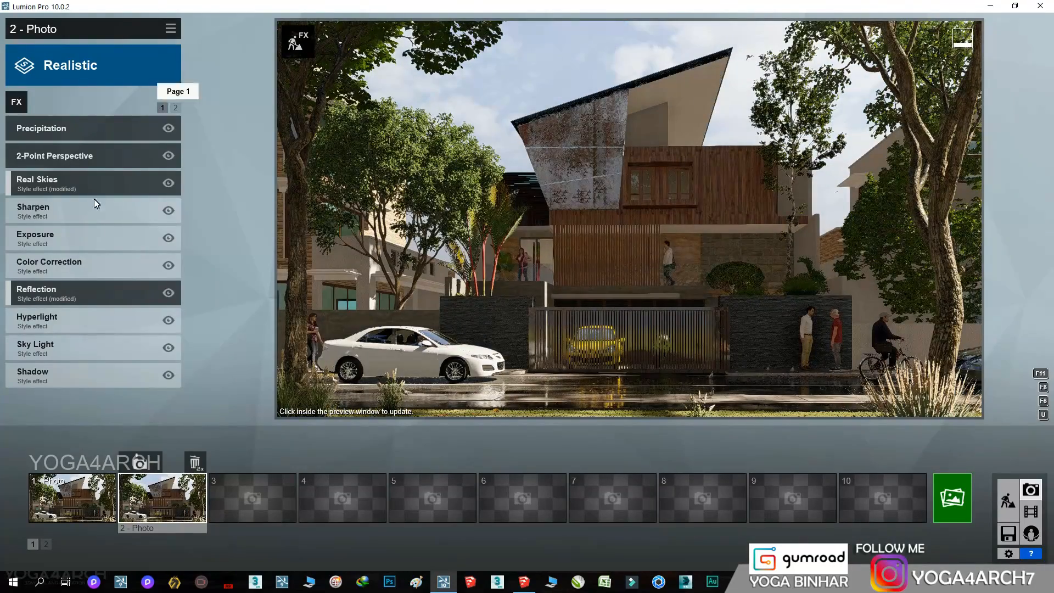
- Rotate the Real Skies heading in Photo 2 so sunlight falls on the house front, and refresh the preview
click(82, 291)
click(17, 103)
click(524, 176)
click(726, 306)
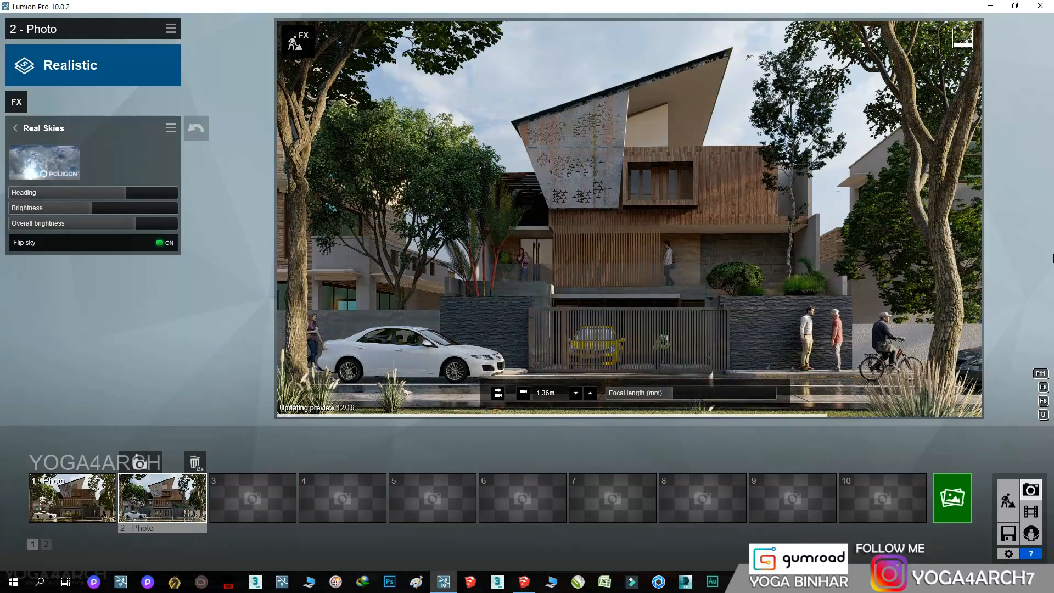
drag(111, 193, 30, 192)
click(682, 273)
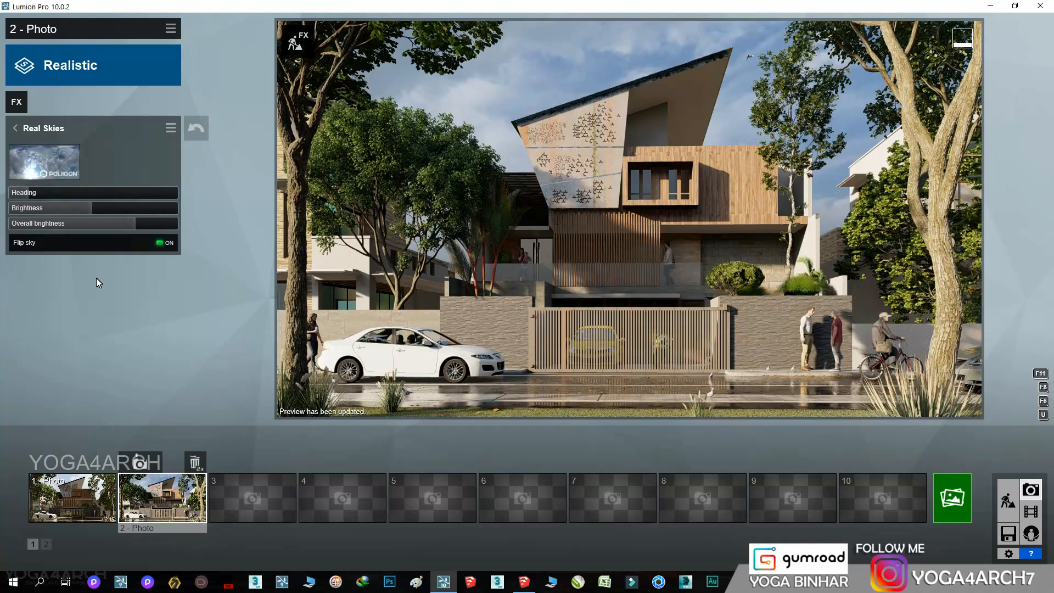
- Raise the Real Skies brightness and lower its overall brightness in Photo 2, checking the preview
drag(102, 223, 33, 223)
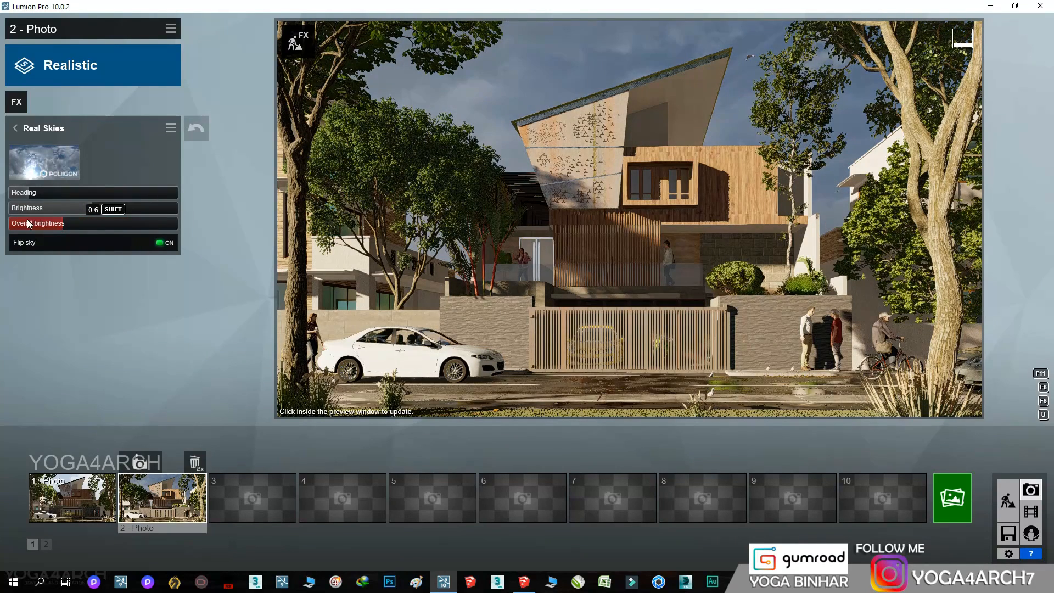
drag(103, 221, 147, 211)
click(453, 215)
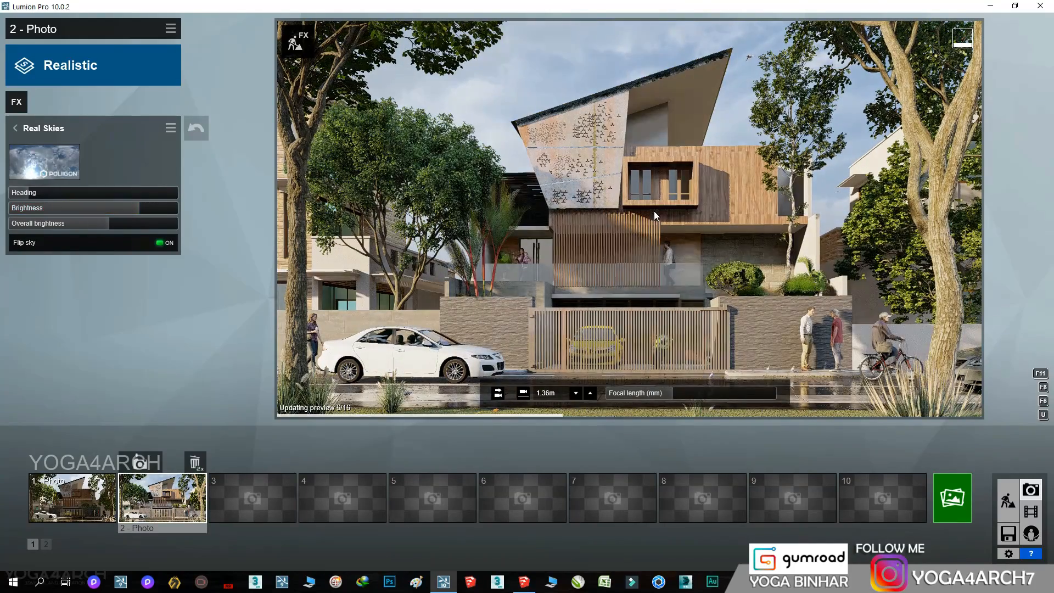
drag(109, 223, 94, 224)
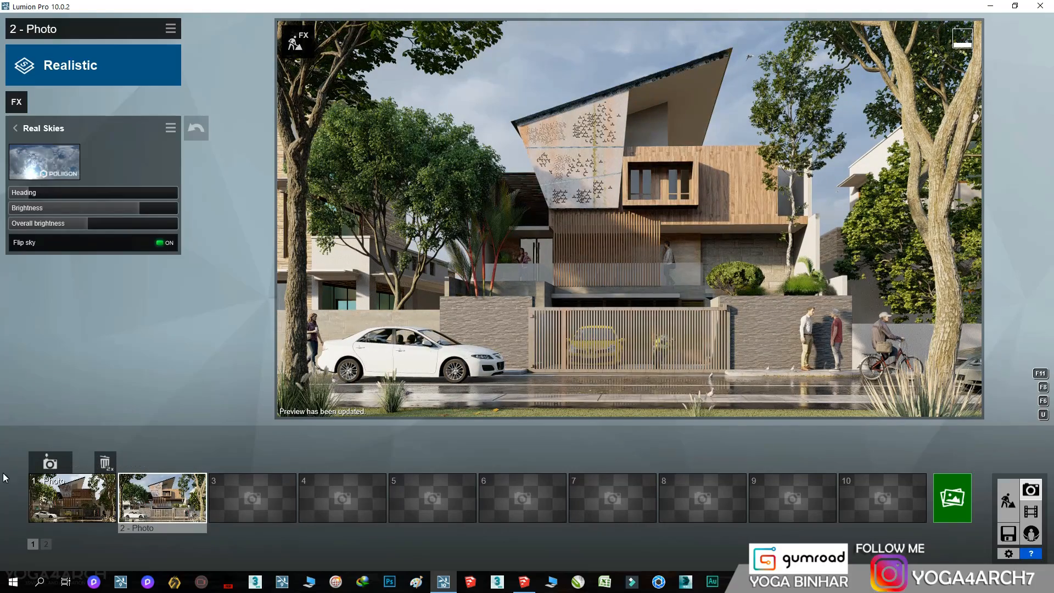
- Try two different cloudy real skies in Photo 2 and refresh the preview
click(44, 162)
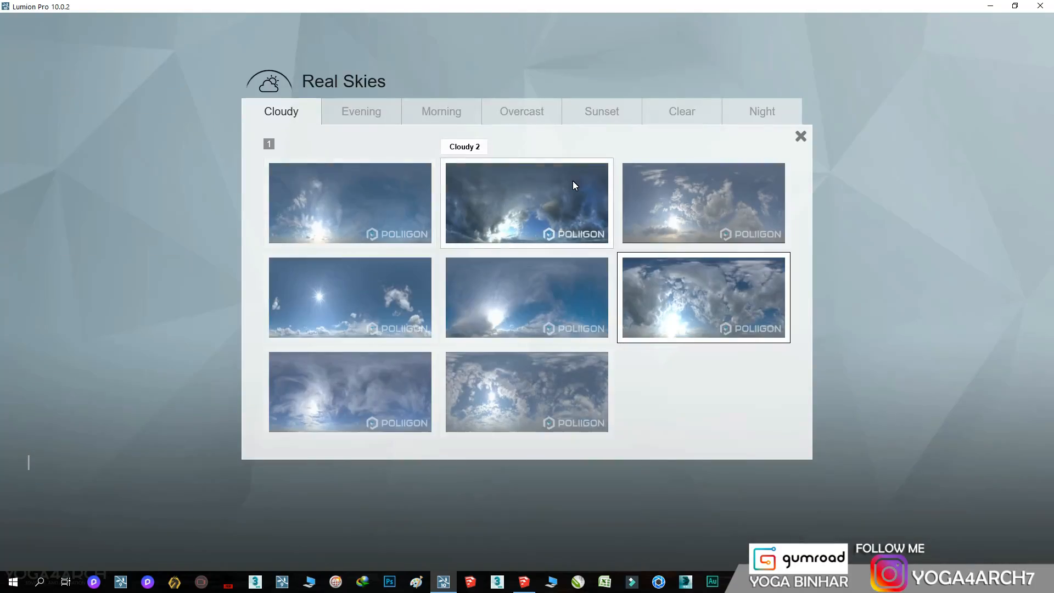
click(355, 380)
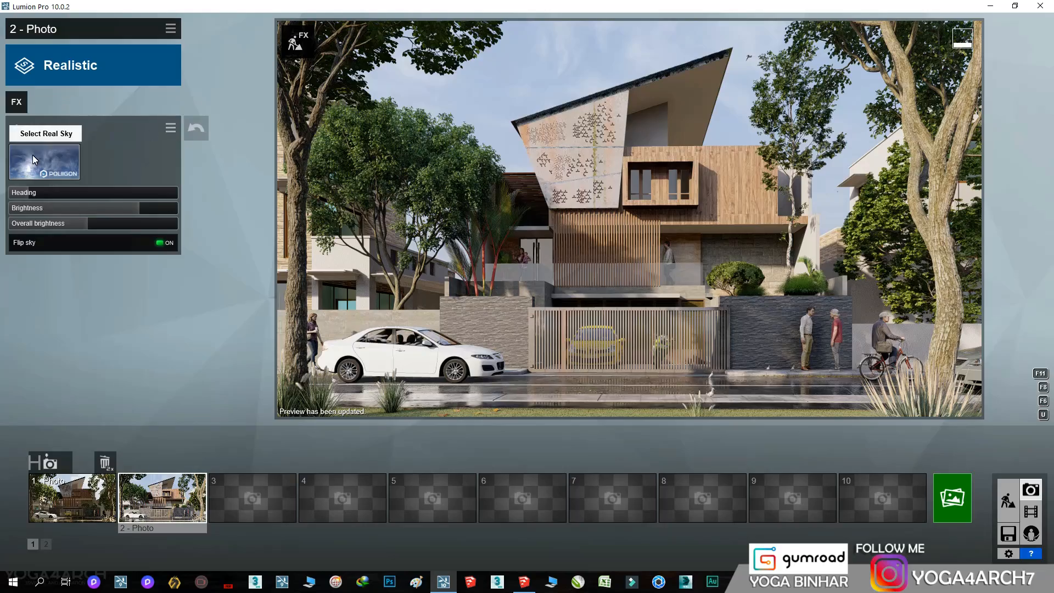
click(31, 154)
click(345, 196)
click(534, 220)
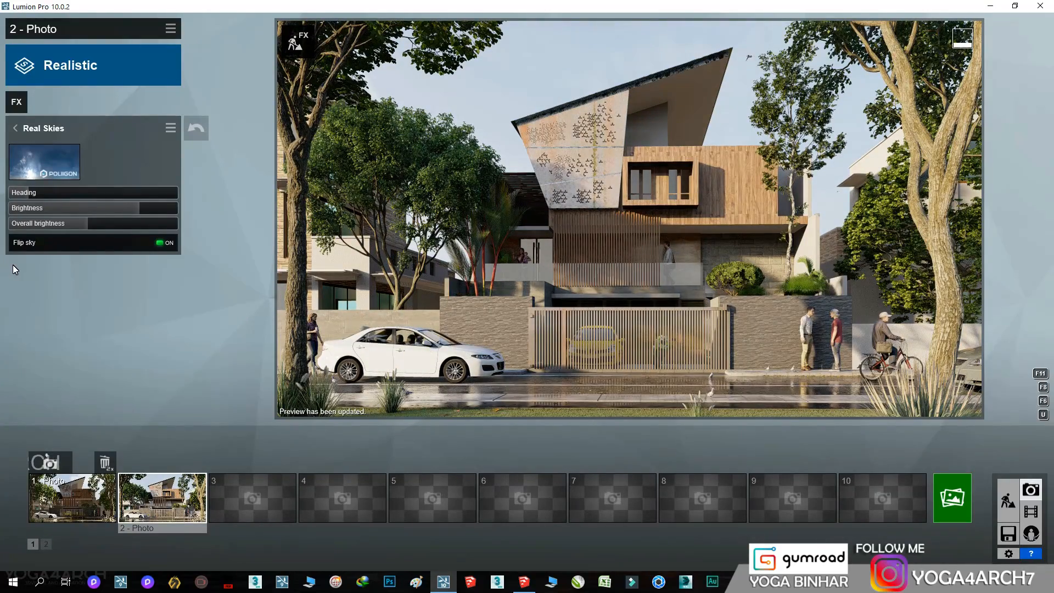
- Test several Real Skies headings under the chosen blue sky, refreshing Photo 2's preview to compare the sunlight
click(47, 196)
click(653, 278)
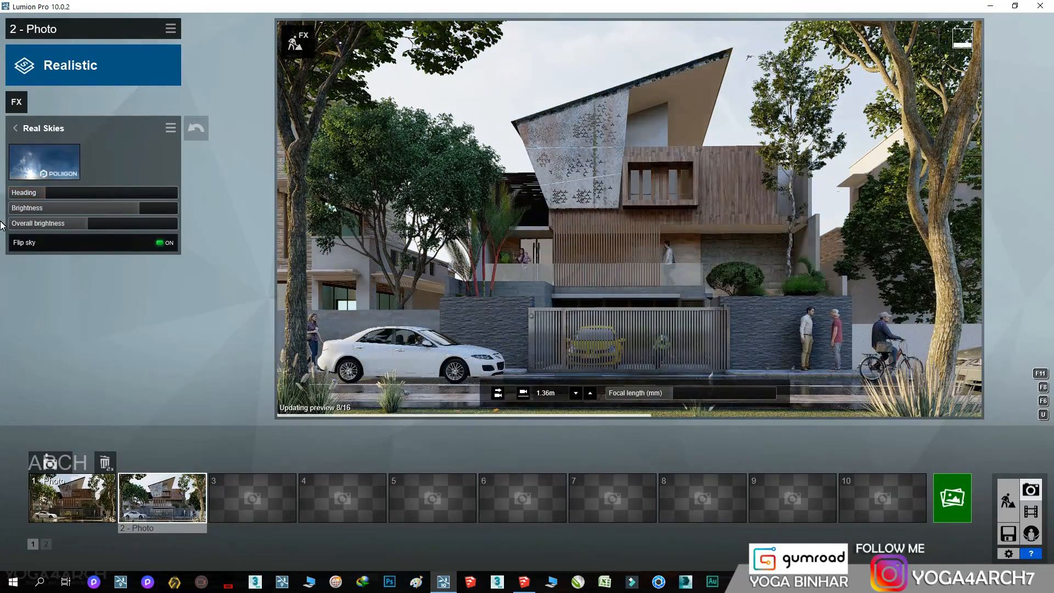
click(71, 193)
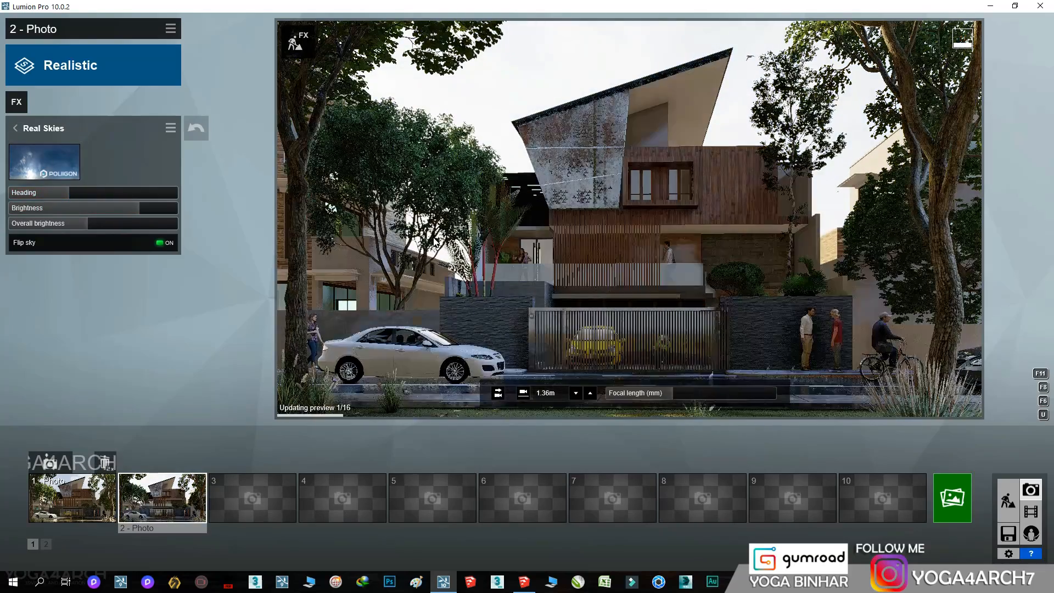
mouse_move(117, 193)
mouse_down()
mouse_move(143, 192)
mouse_move(133, 192)
mouse_up()
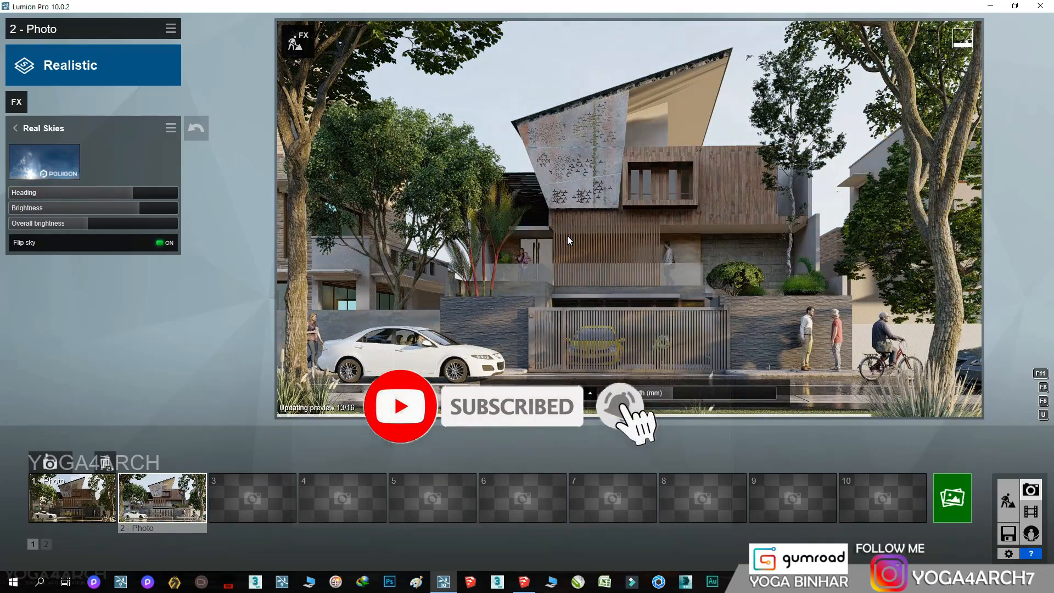
- Try a Sunset real sky in Photo 2 with headings of about 114.5° and -137.9°, refreshing the preview
click(44, 161)
click(567, 113)
click(538, 323)
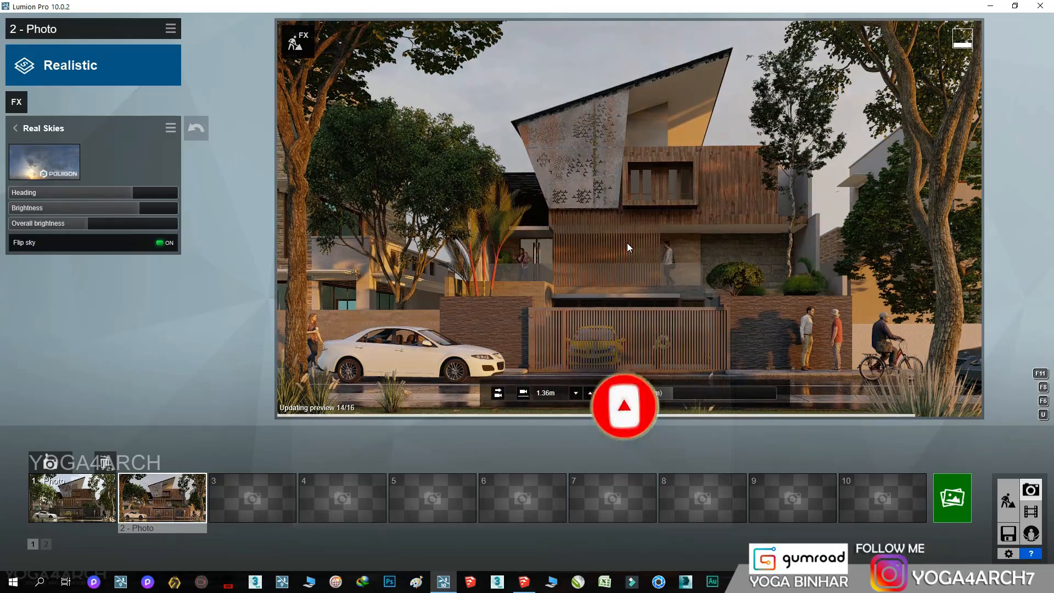
drag(138, 193, 147, 193)
click(551, 206)
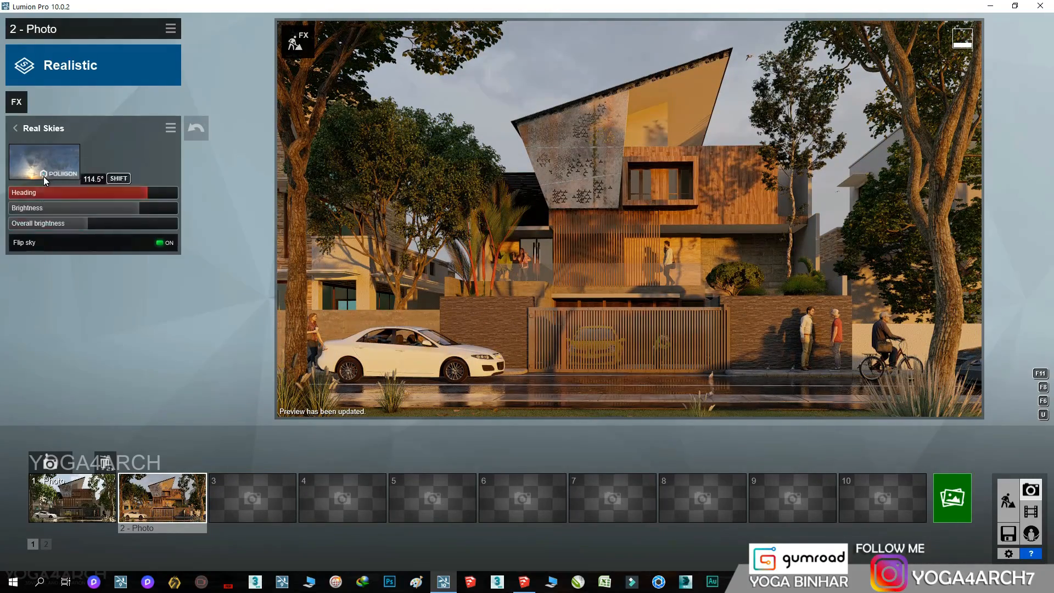
drag(88, 193, 28, 198)
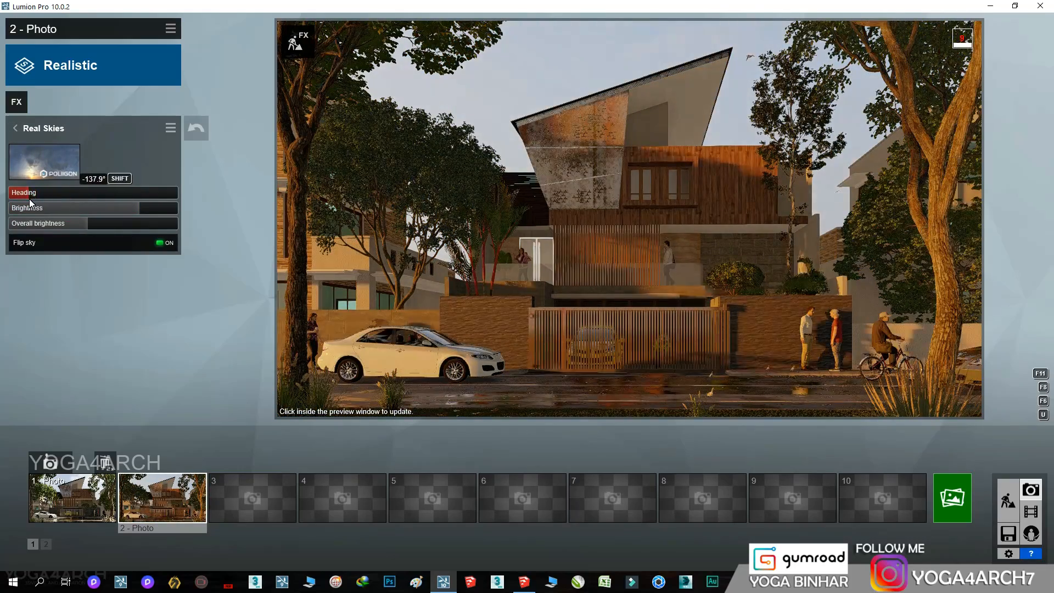
click(426, 213)
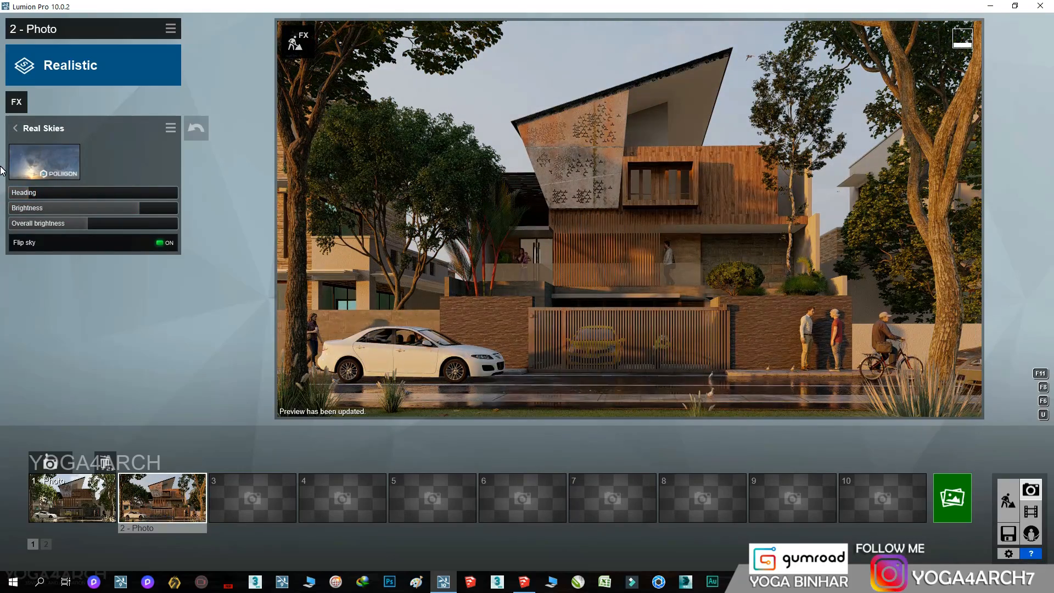
- Under a grey cloudy sky, set the Real Skies heading to about -159°, lower the brightness and maximise overall brightness
click(12, 170)
click(569, 288)
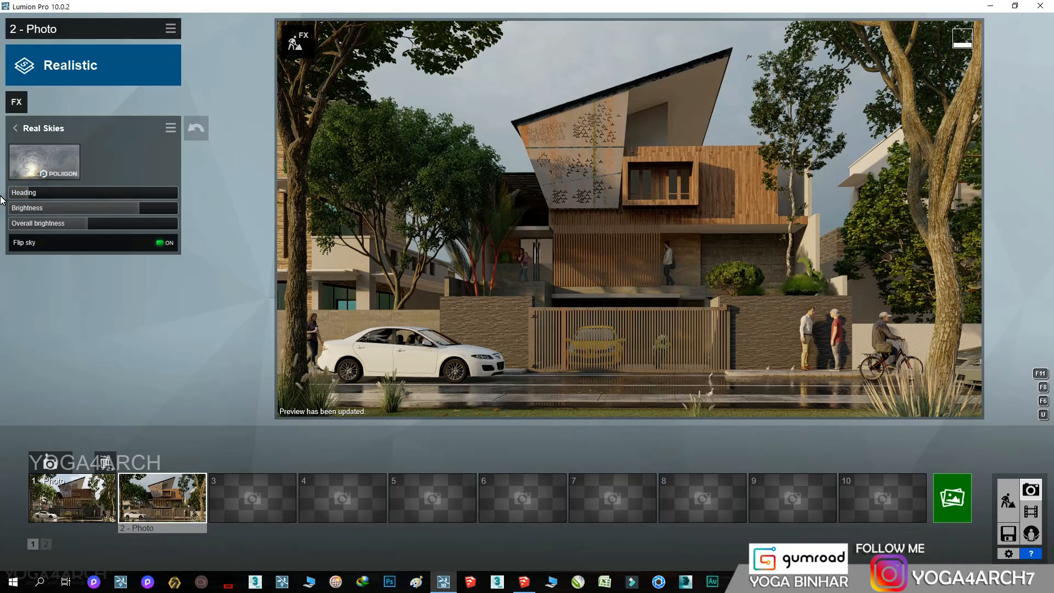
drag(32, 192, 18, 193)
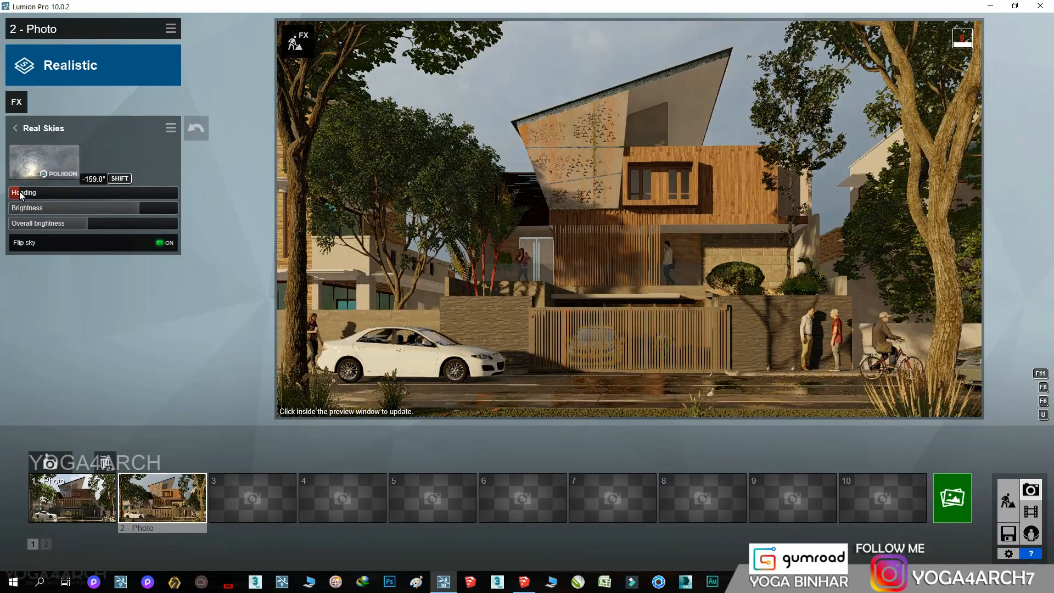
click(600, 254)
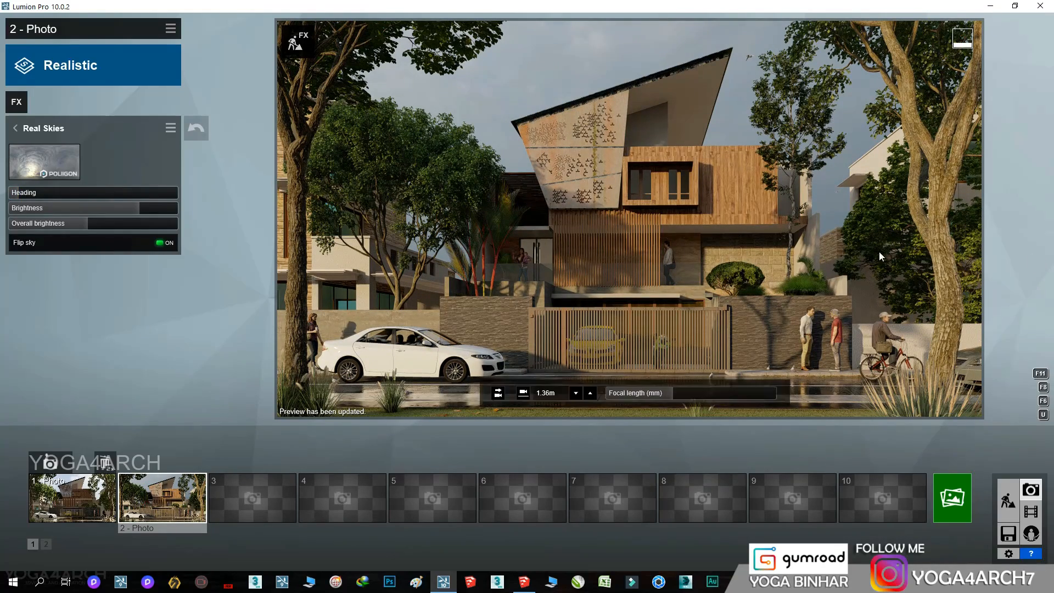
mouse_move(98, 225)
mouse_down()
mouse_move(189, 229)
mouse_move(108, 208)
mouse_up()
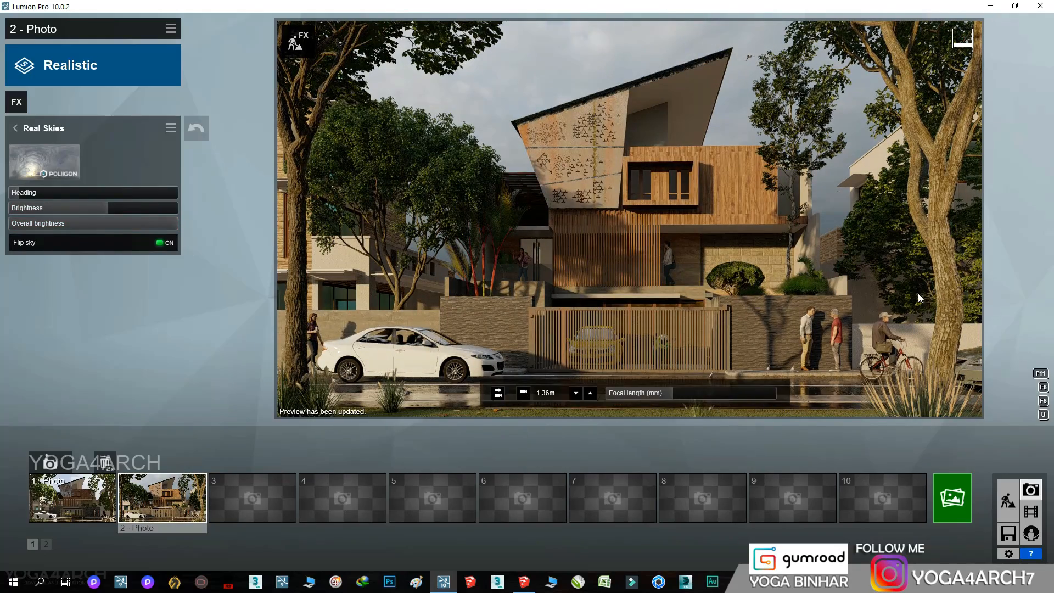
- Switch Photo 2 to a blue real sky with warm low sun and raise its brightness slightly, refreshing the preview
click(39, 163)
click(472, 203)
click(19, 156)
click(647, 208)
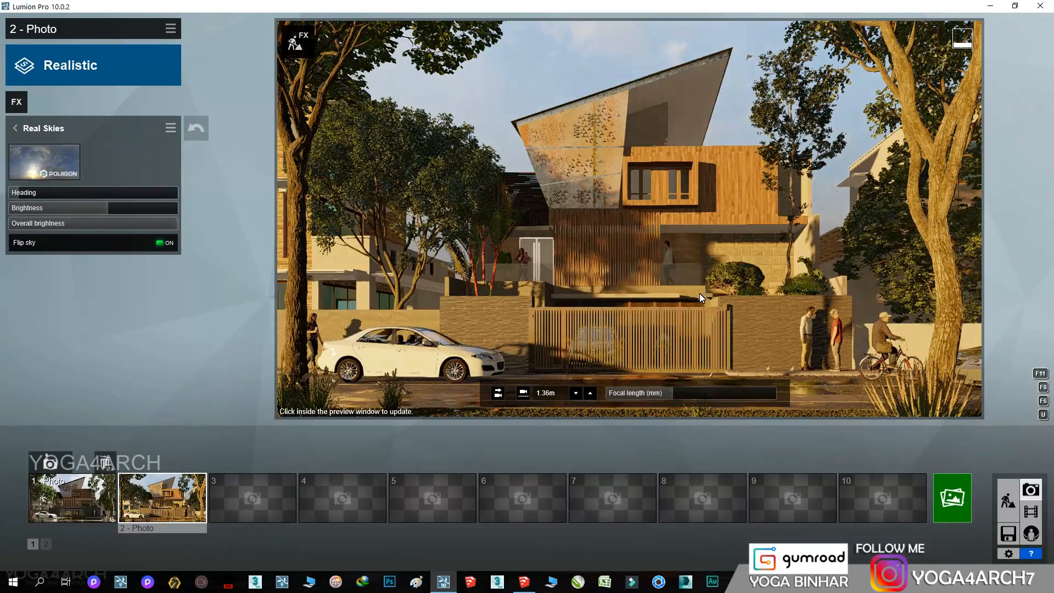
drag(57, 208, 123, 207)
click(556, 252)
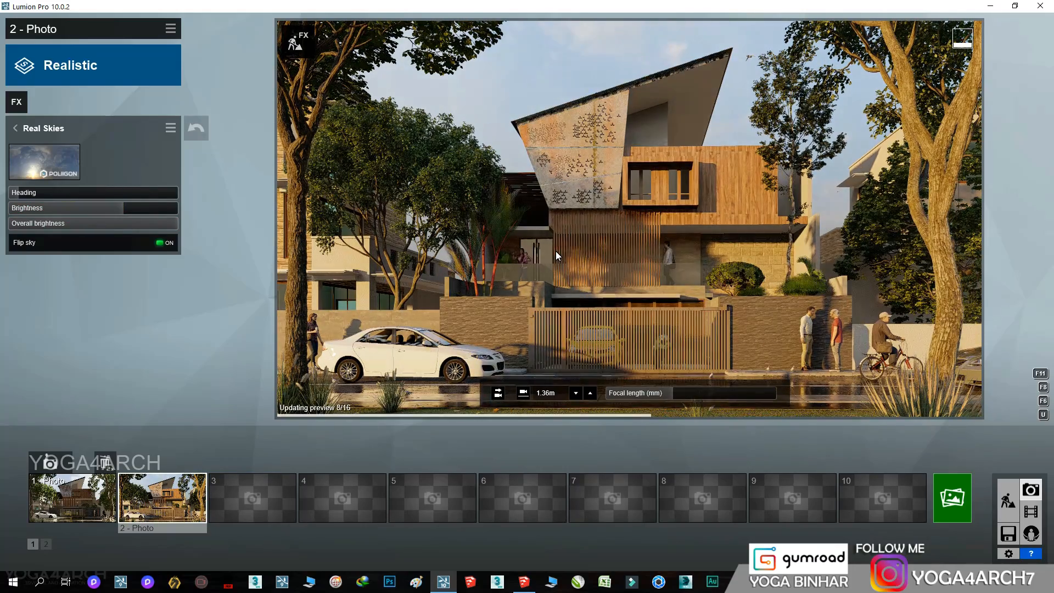
- Raise the Sky Light effect's brightness in Photo 2 and refresh the preview
click(16, 130)
click(98, 342)
click(631, 248)
drag(96, 149, 141, 150)
click(644, 255)
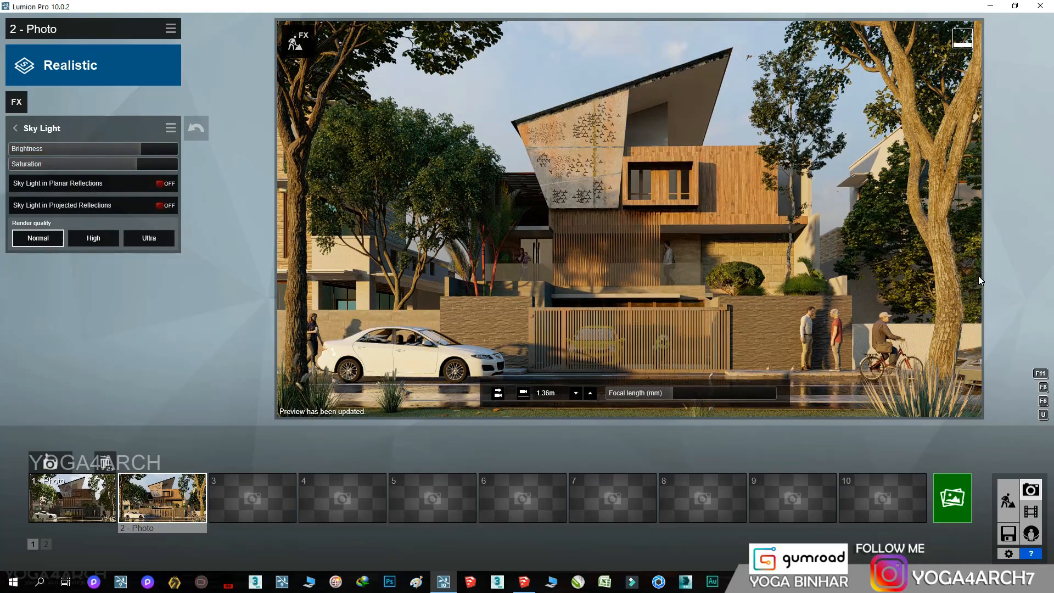
- Fine-tune the Shadow effect's brightness and raise its coloring in Photo 2, refreshing the preview
click(17, 102)
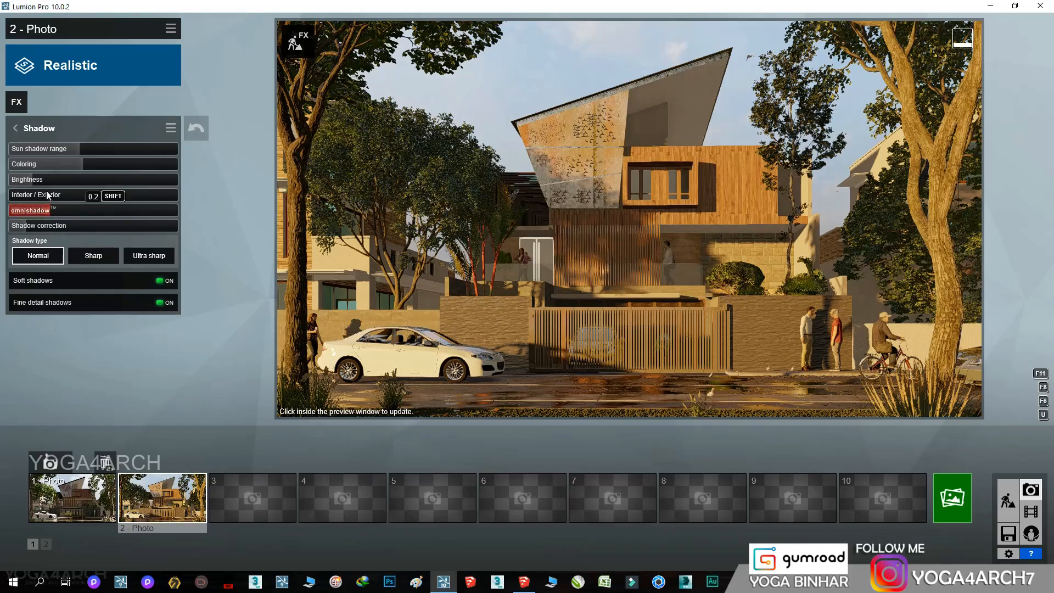
click(44, 179)
click(571, 257)
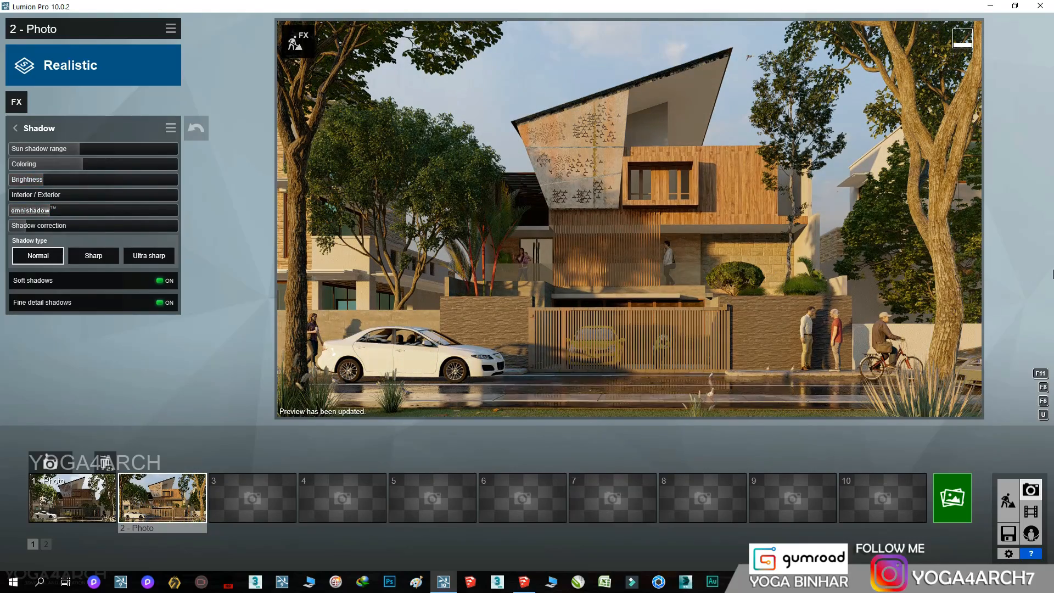
click(39, 181)
click(703, 260)
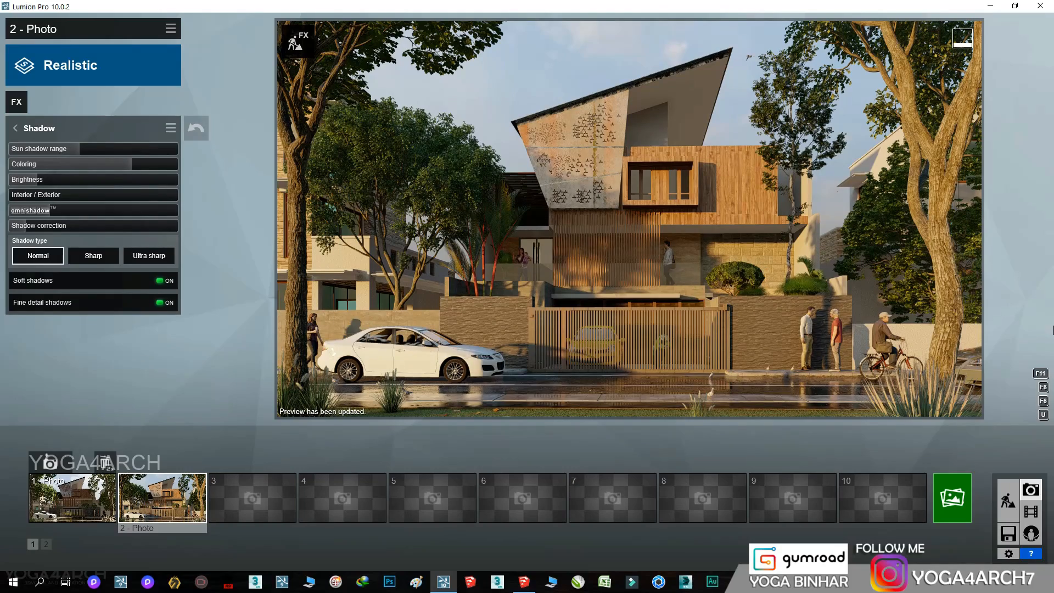
- Fine-tune the Shadow effect's brightness and raise its omnishadow slightly in Photo 2, refreshing the preview
click(44, 180)
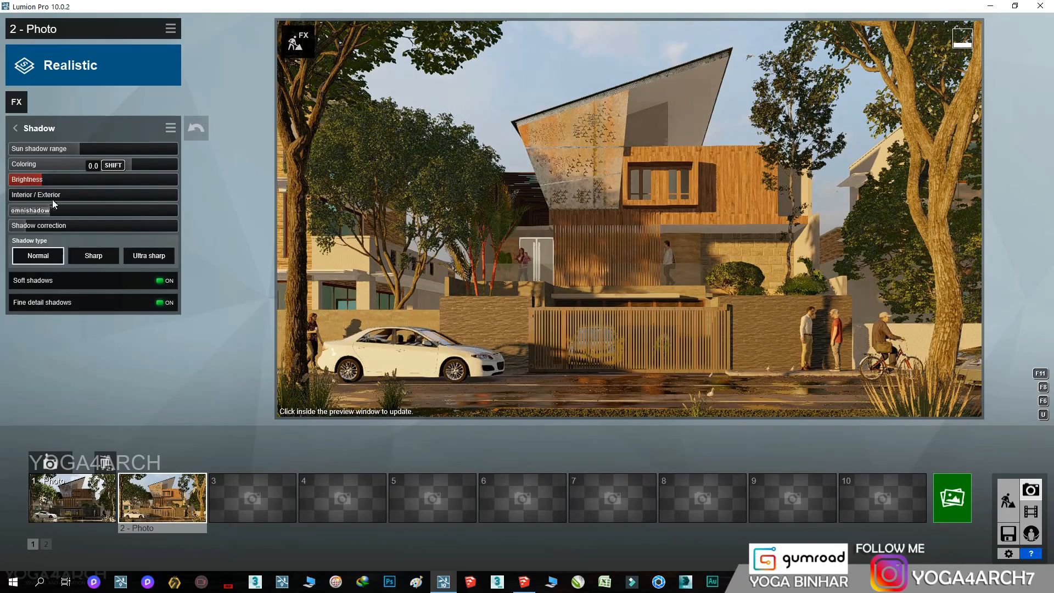
click(59, 210)
click(519, 266)
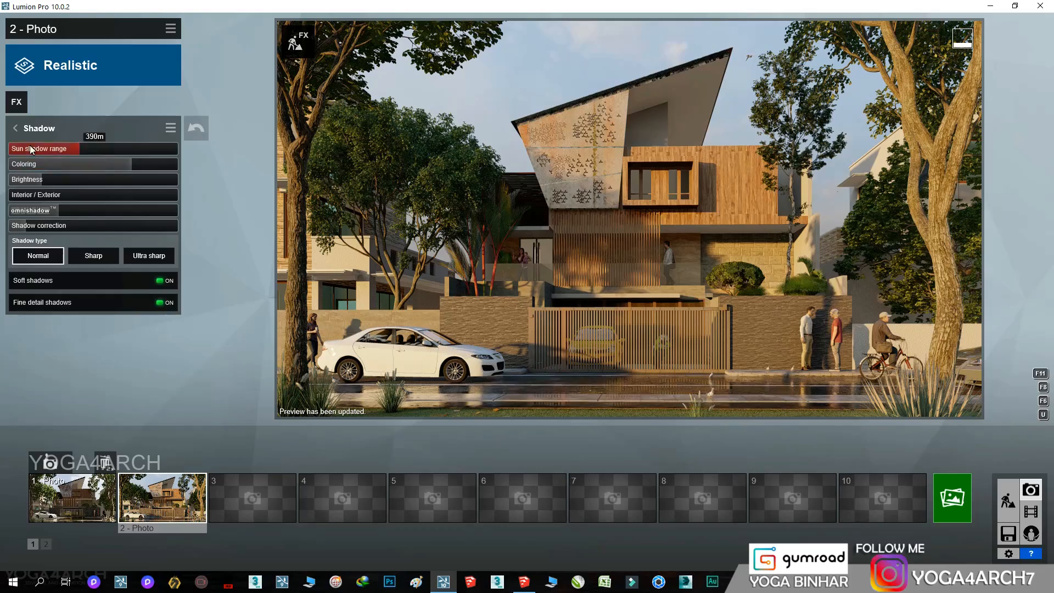
- Rotate the Real Skies heading in Photo 2 to try different sun directions on the facade, refreshing the preview
click(16, 128)
click(71, 180)
click(30, 192)
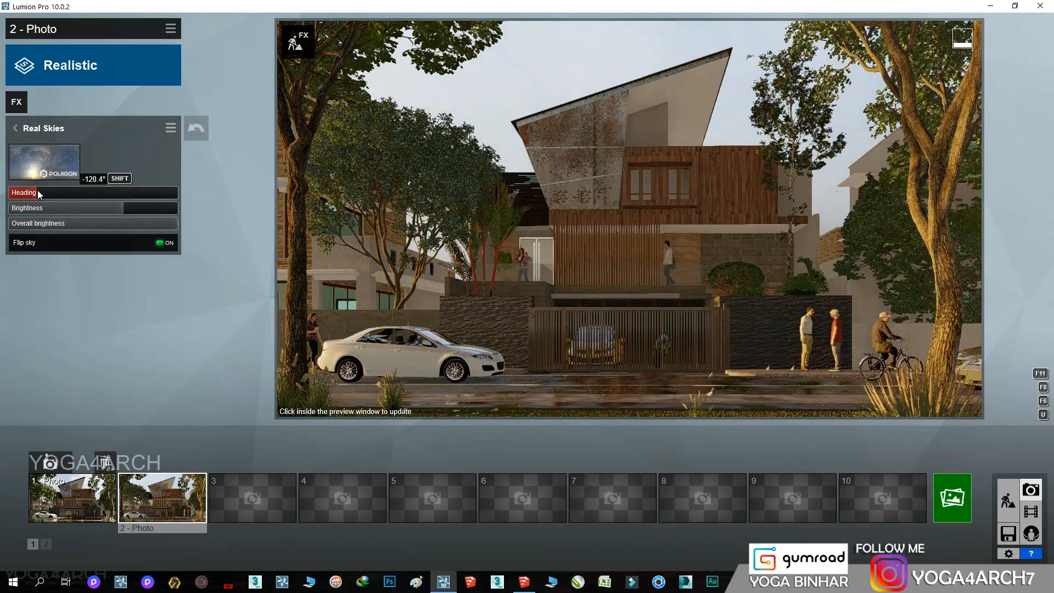
click(532, 254)
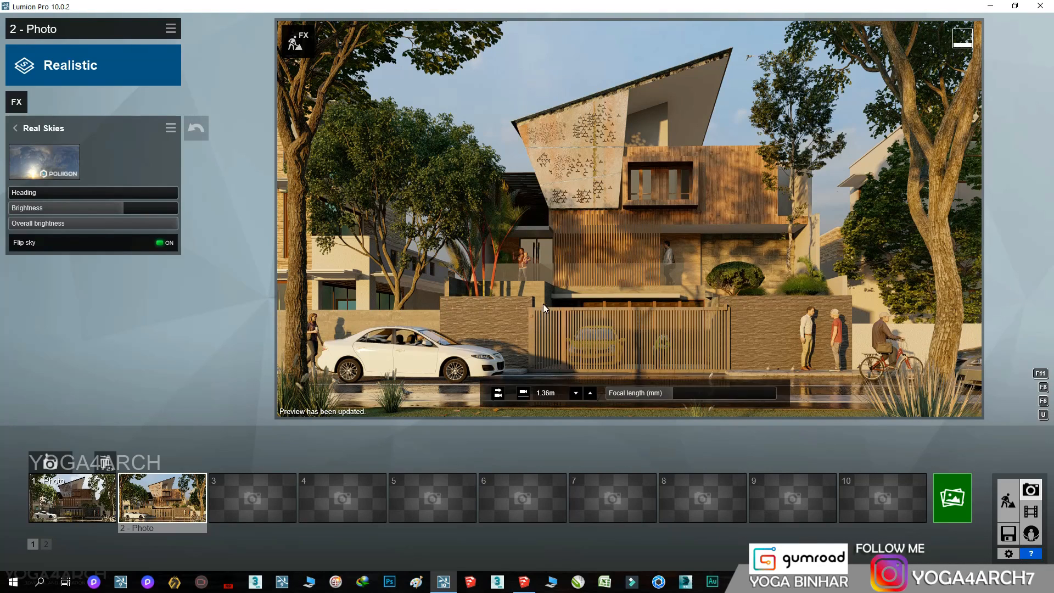
drag(150, 196, 127, 192)
click(759, 340)
click(485, 231)
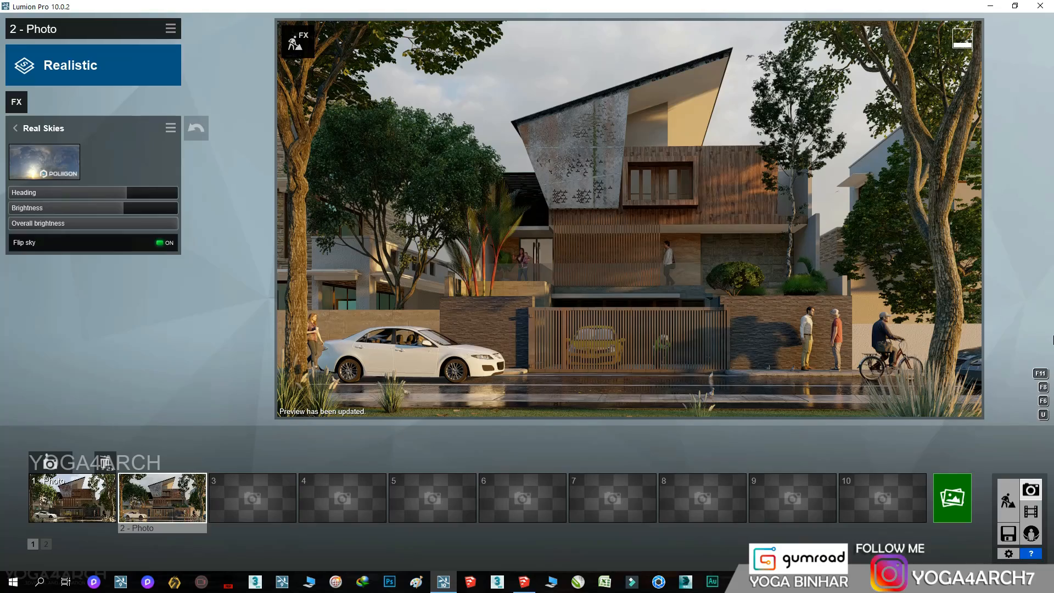
- Compare the lighting of Photo 1 with Photo 2 and refresh Photo 2's preview
click(82, 494)
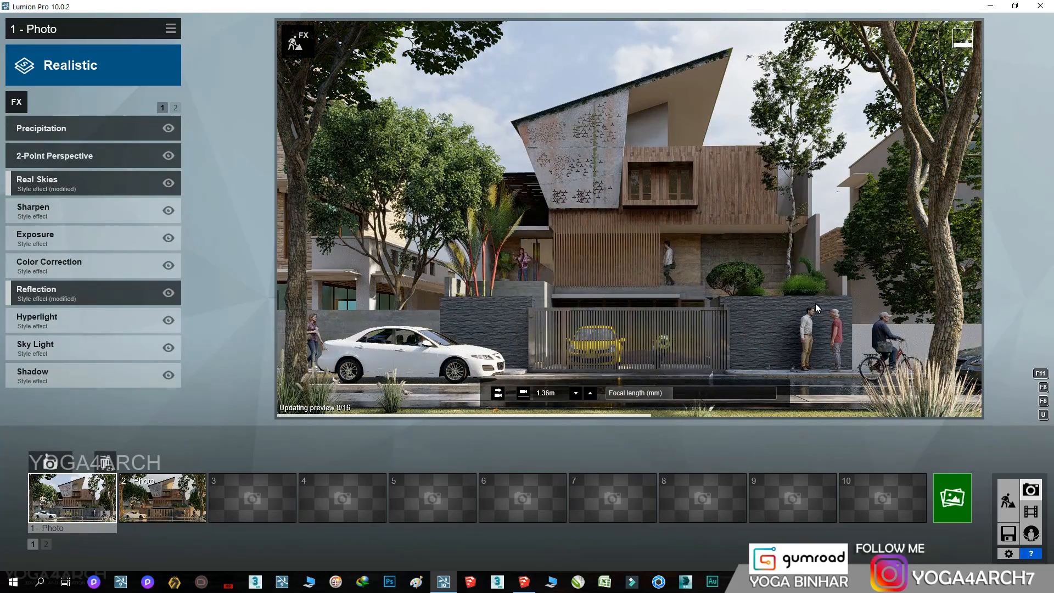
click(162, 496)
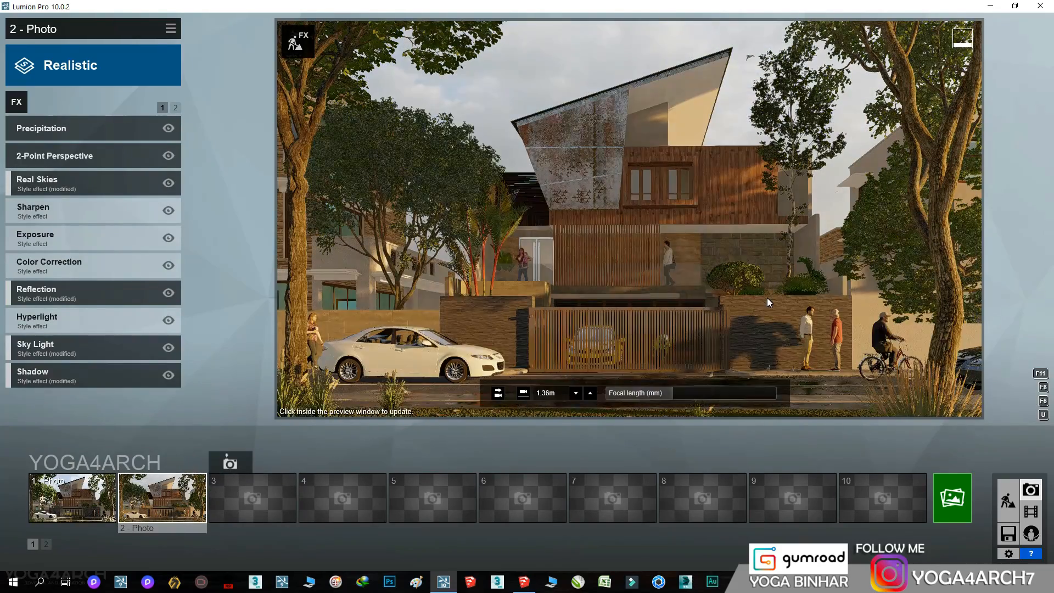
click(767, 298)
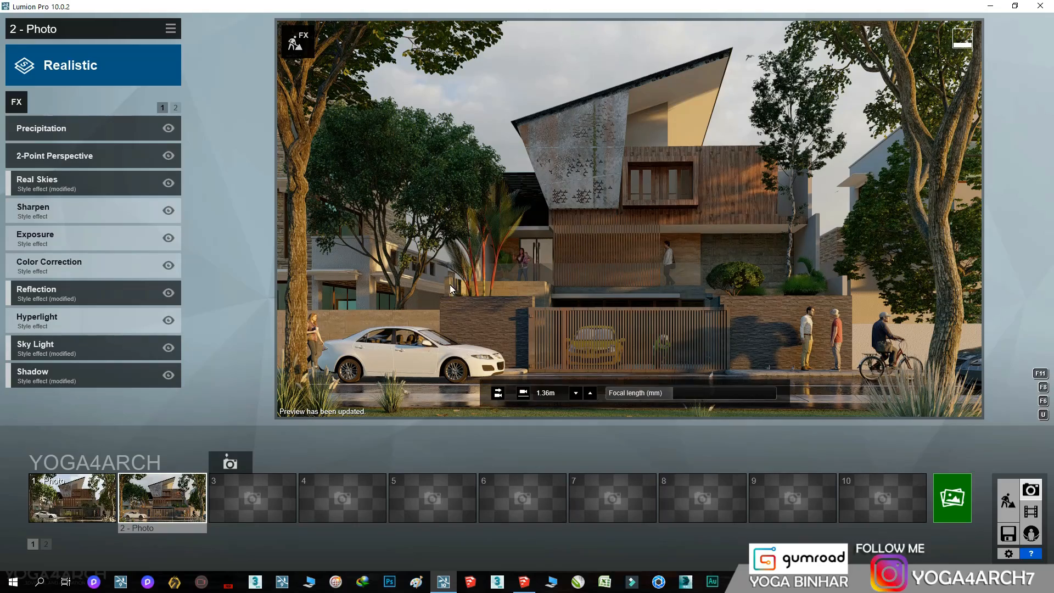
- Turn off Flip sky in Photo 2's Real Skies effect and open its Sky Light effect
click(82, 183)
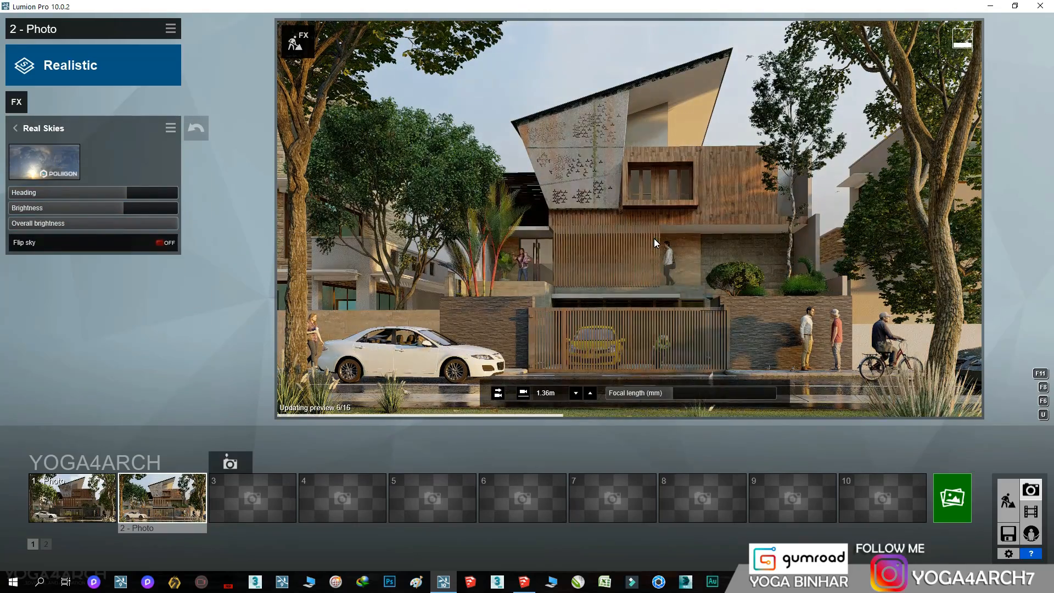
click(15, 128)
click(63, 347)
- Colorize the roof's Diamond Plate 02 2048 material black, save the materials and return to the Photo 2 view
click(549, 230)
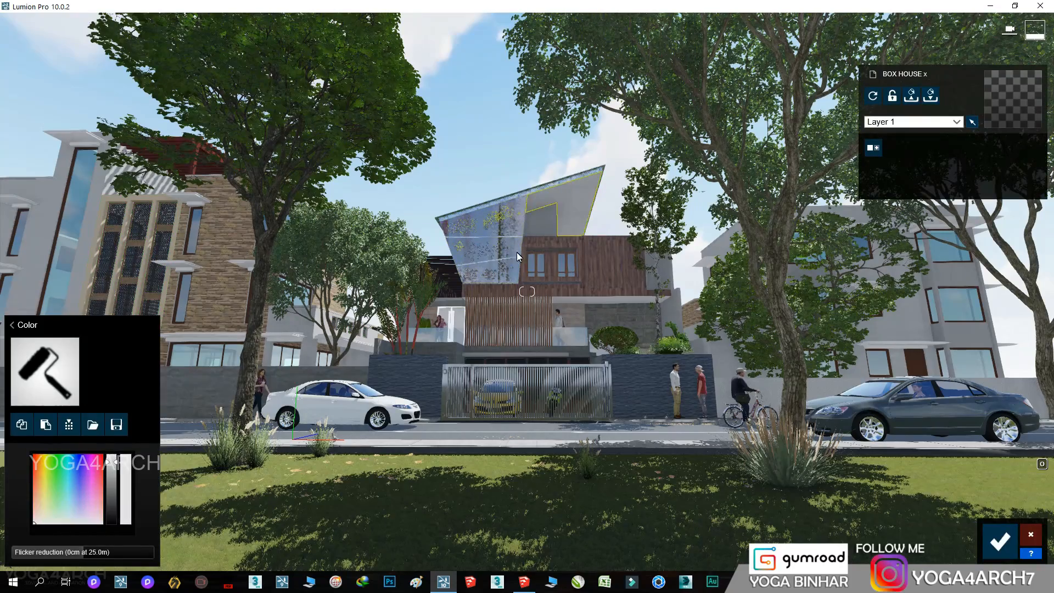
click(539, 186)
click(130, 349)
click(247, 416)
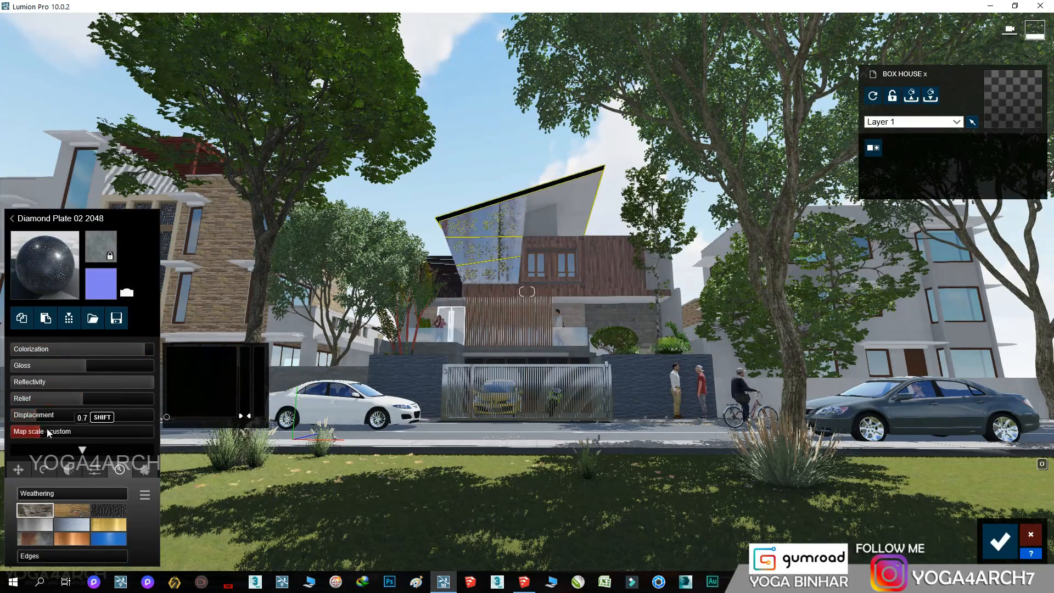
click(1000, 539)
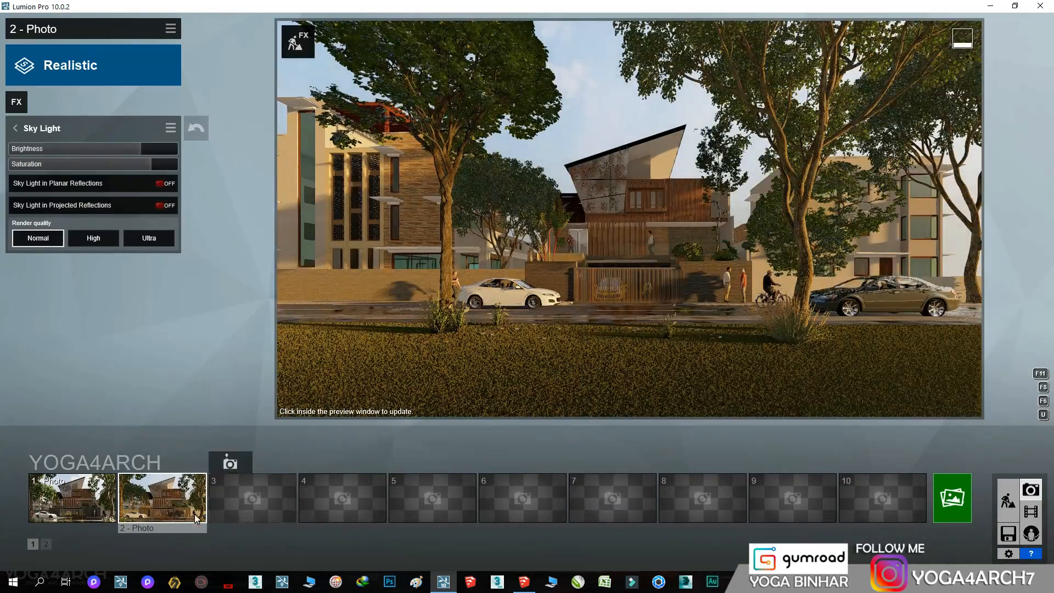
click(196, 518)
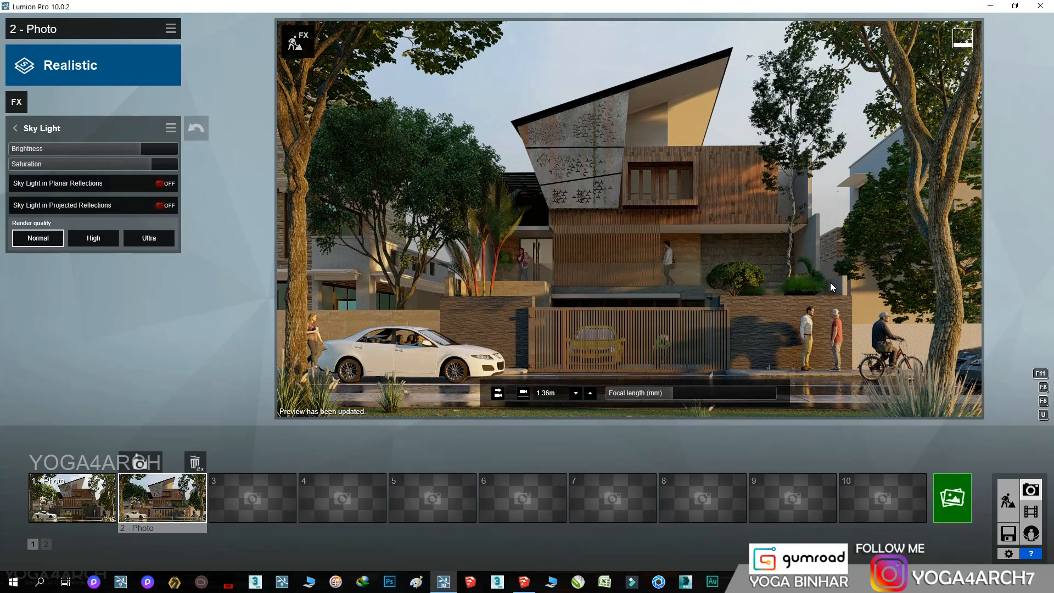
- Increase the Real Skies heading slightly in Photo 2 so stronger sunlight hits the facade, and refresh the preview
click(14, 128)
click(94, 184)
drag(131, 192, 142, 190)
mouse_move(134, 190)
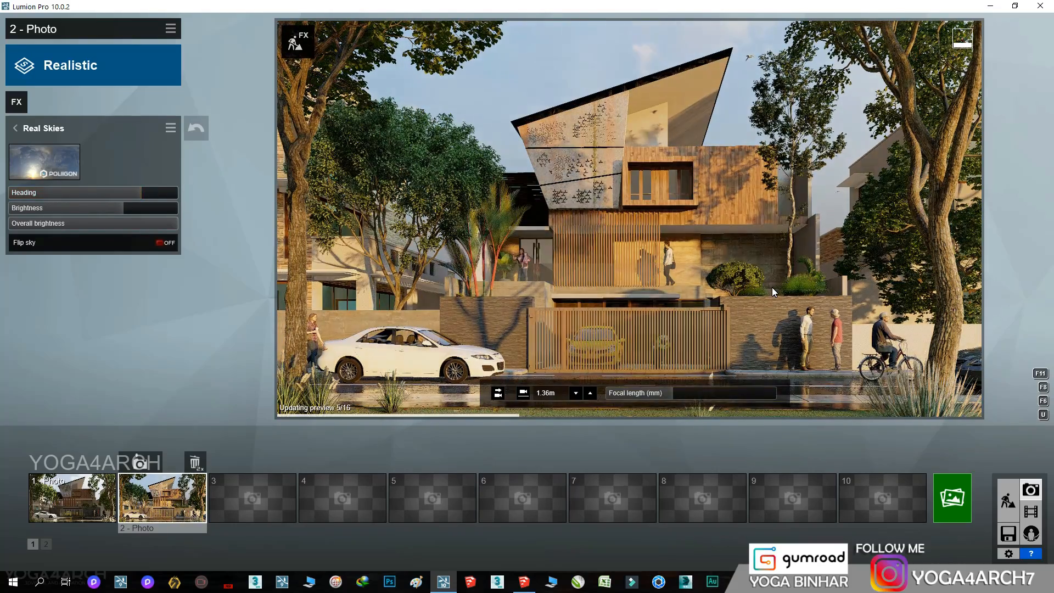
- Set up rendering of the current shot with the specular and material ID maps as additional outputs
click(952, 497)
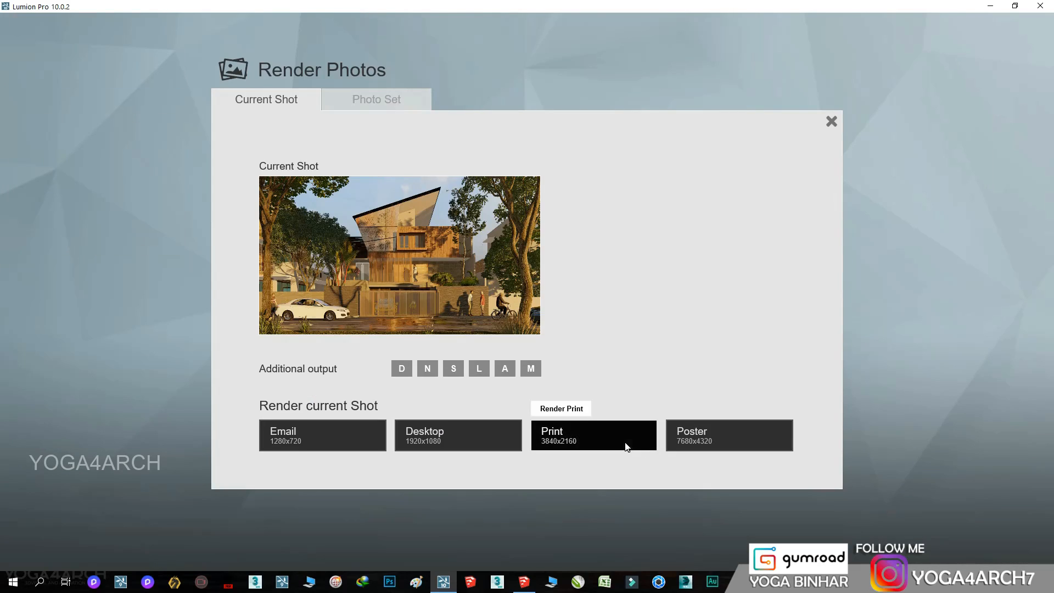
click(479, 368)
click(531, 369)
click(479, 368)
click(453, 368)
- Render the shot at Print size 3840x2160, saving it as BOX in the TUTOR BOX HOUSE folder, and close the finished render
click(604, 432)
click(255, 26)
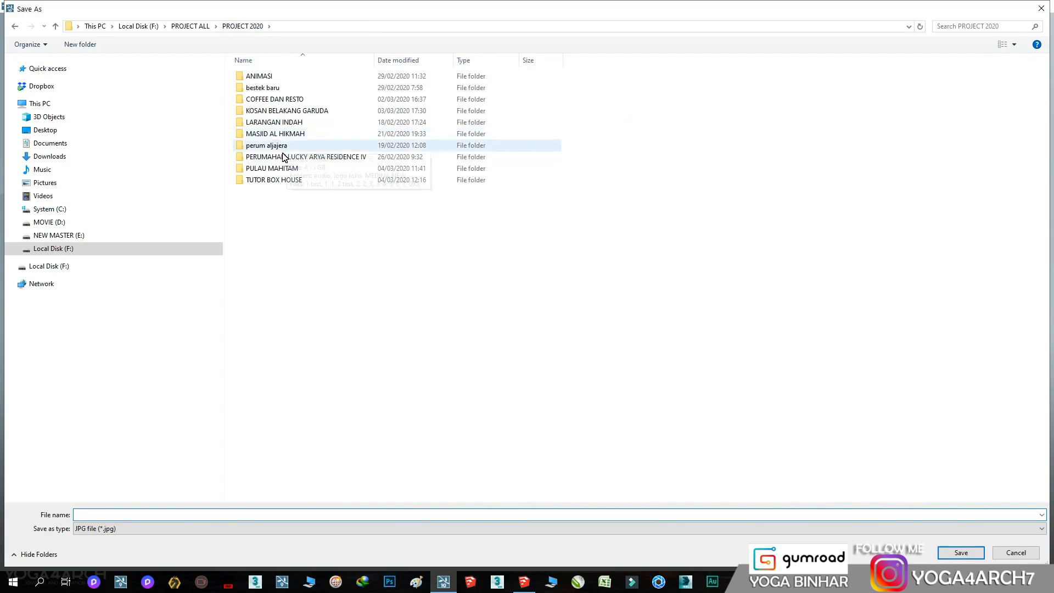
double_click(295, 181)
text(2)
key(Return)
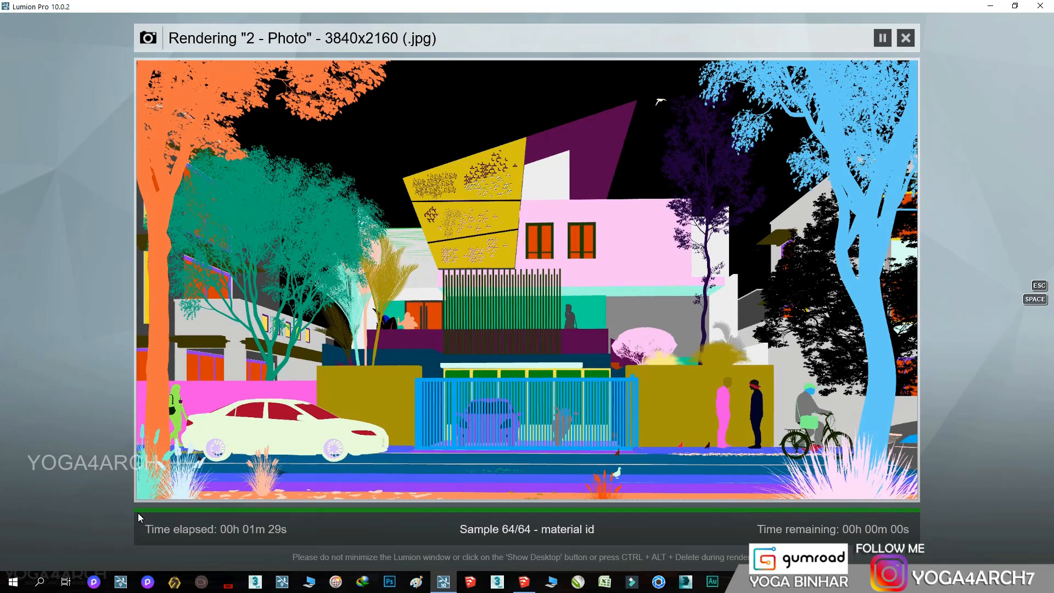
click(907, 490)
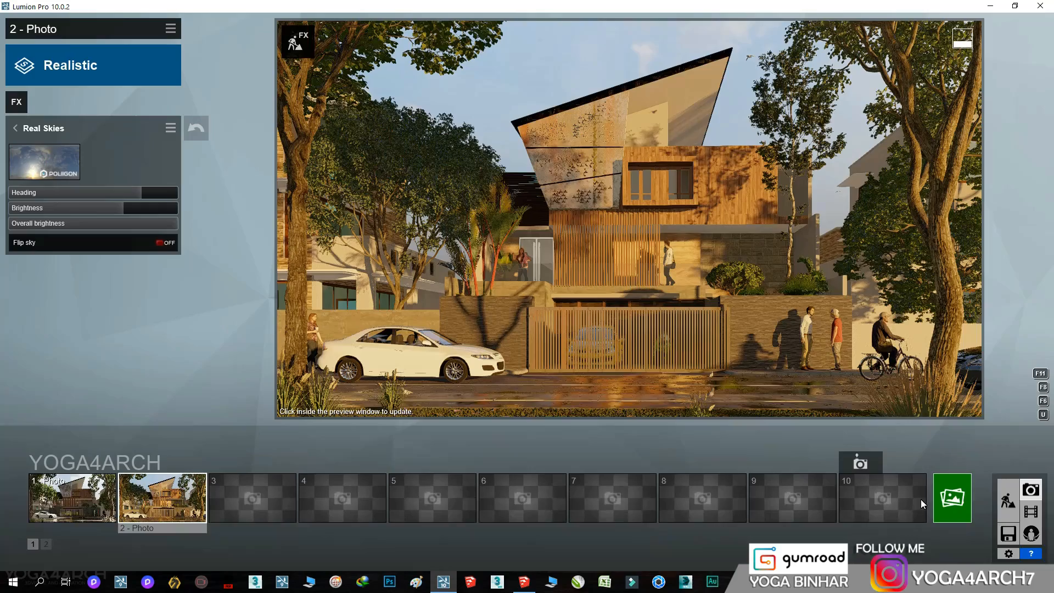
- Save the Lumion project as BOX in the TUTOR BOX HOUSE folder
click(1008, 533)
click(675, 272)
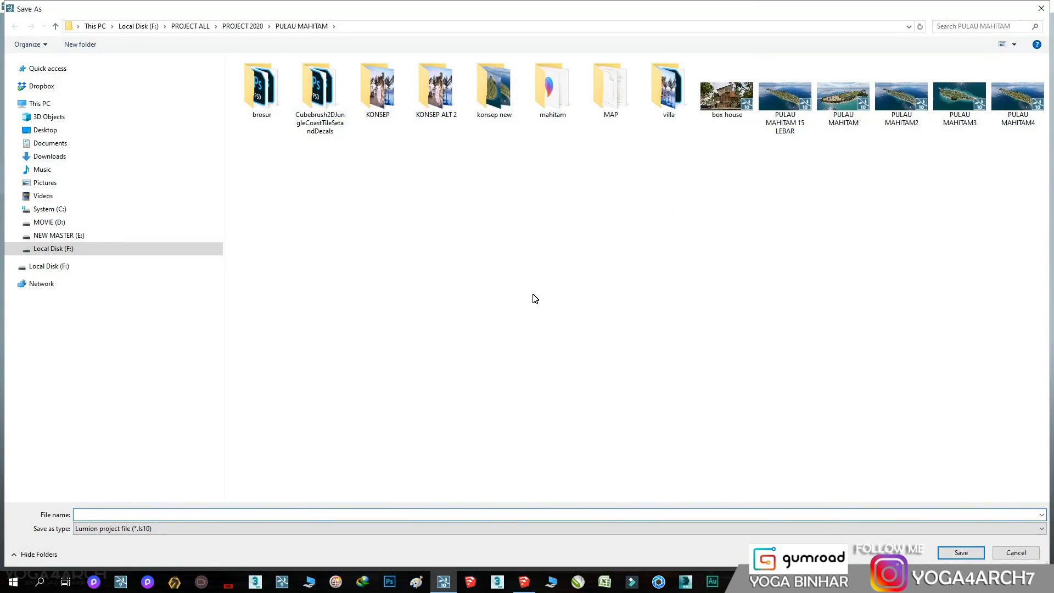
double_click(277, 179)
text(BOX)
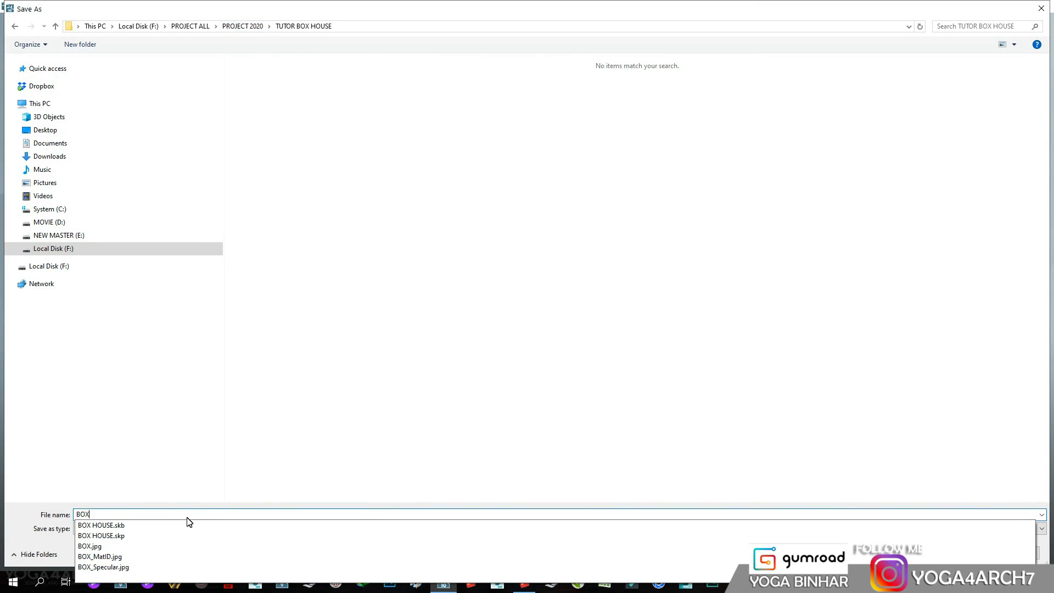
key(Return)
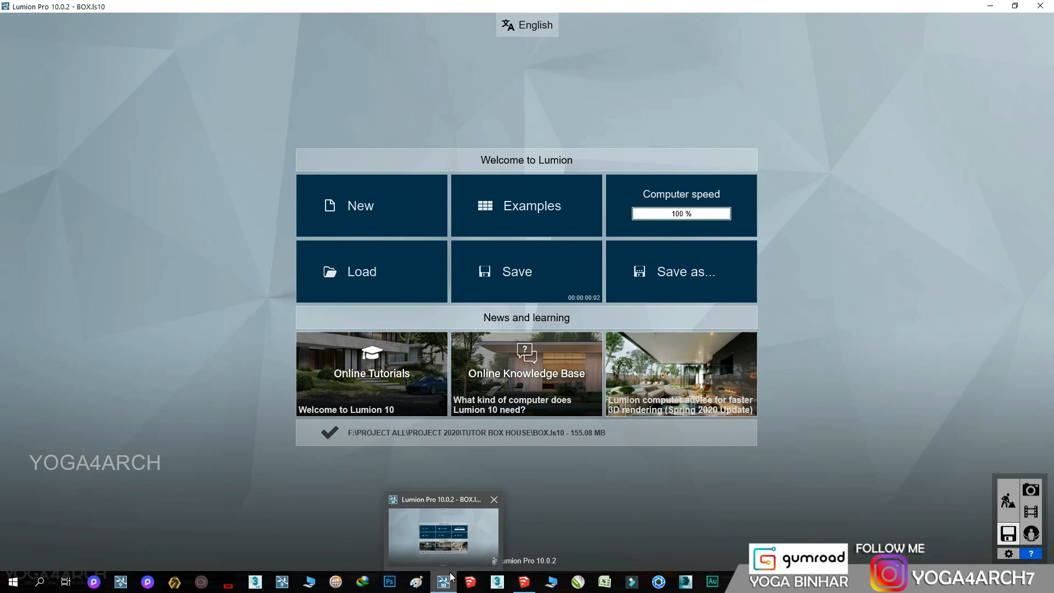
- Switch to Photoshop and open BOX.jpg, BOX_MatID.jpg and BOX_Specular.jpg together
click(390, 582)
click(992, 5)
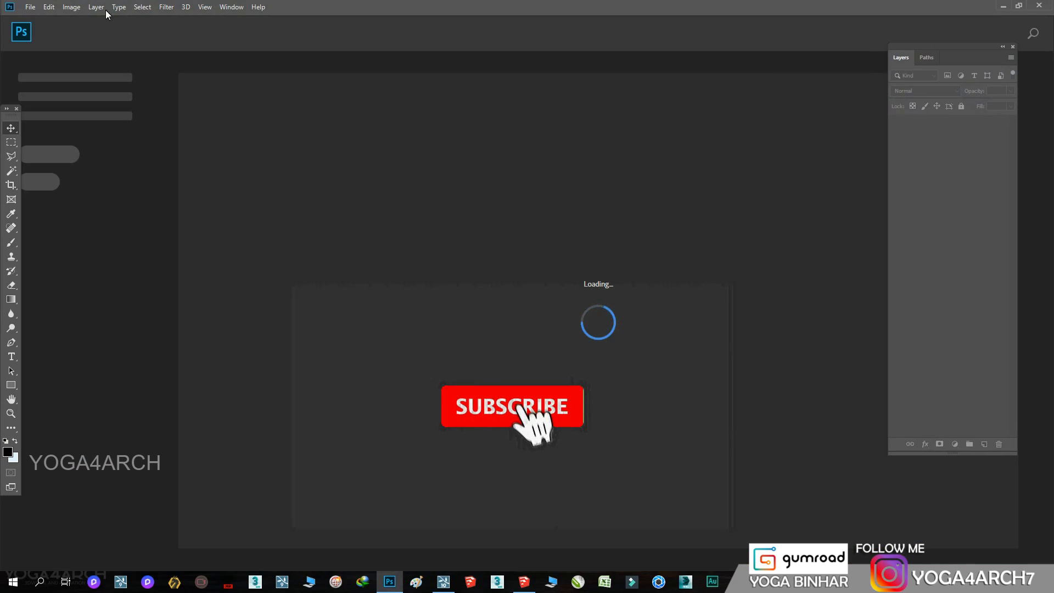
click(30, 7)
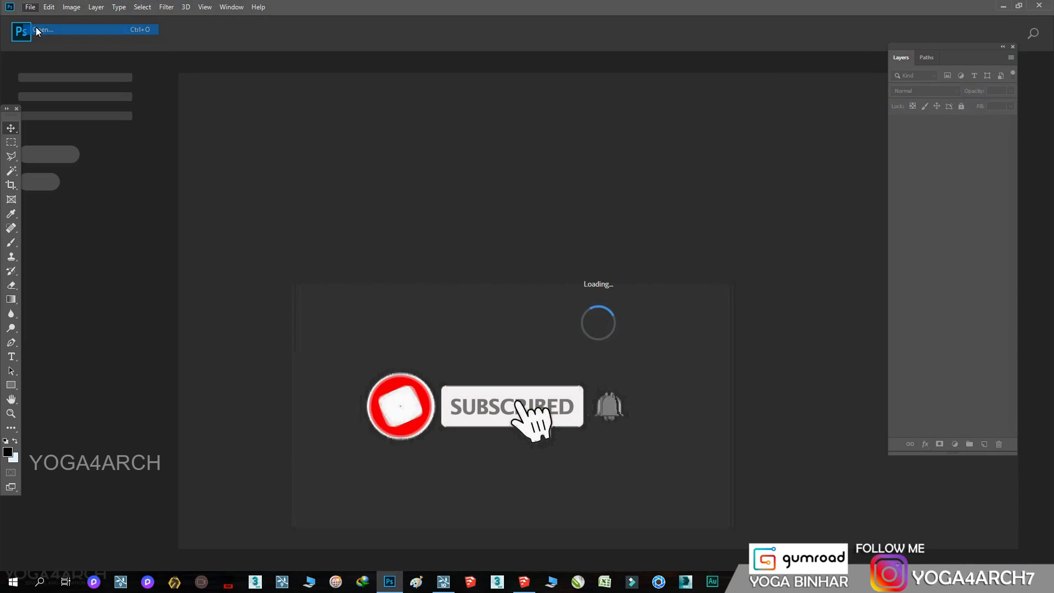
click(44, 30)
click(652, 88)
ctrl+click(773, 87)
ctrl+click(833, 88)
click(961, 478)
- Copy the specular image into BOX.jpg as a new layer aligned over the render, and close its window
drag(245, 43, 151, 101)
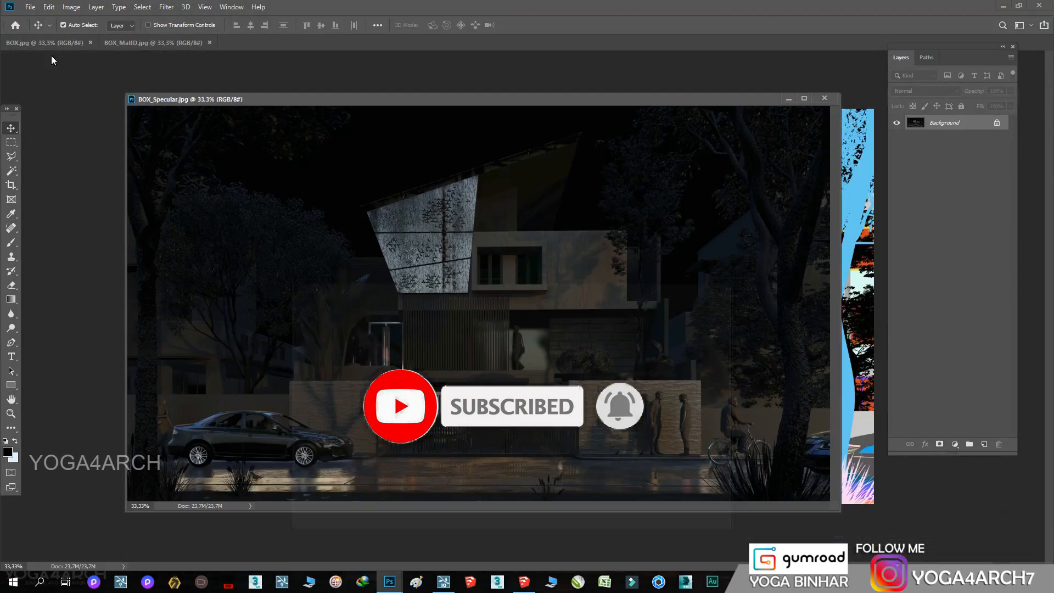
click(49, 42)
drag(795, 101, 629, 174)
drag(609, 231, 835, 136)
click(670, 174)
- Blend the specular layer in Screen mode at 45% opacity and convert the Background into a regular layer
click(926, 90)
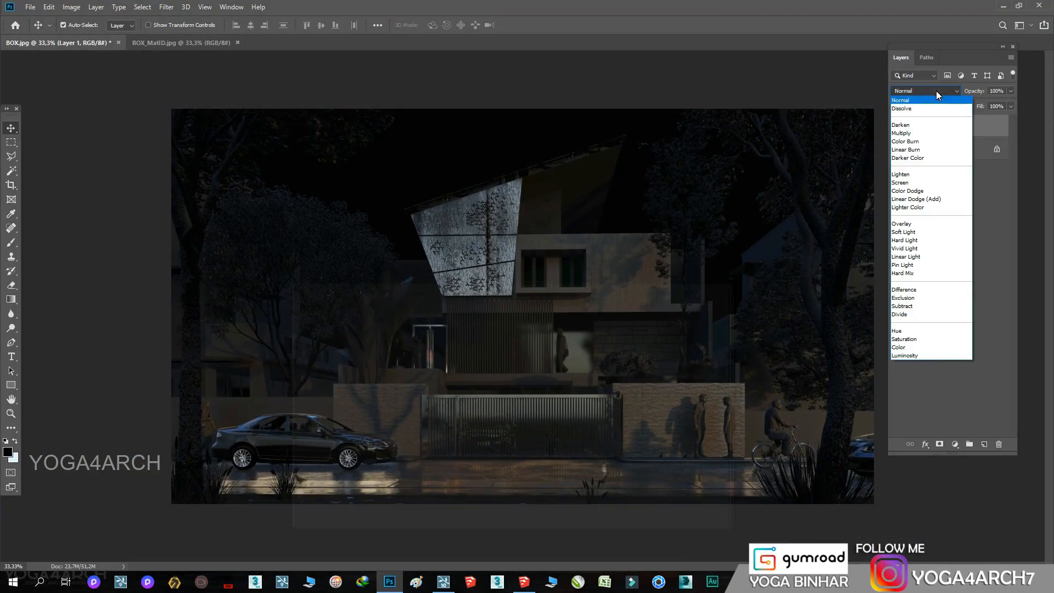
click(936, 229)
click(896, 130)
click(896, 129)
click(1010, 106)
drag(1009, 105, 982, 103)
double_click(963, 149)
click(616, 171)
- Bring the material ID image into BOX.jpg as the topmost layer, aligned with the render, and hide it
click(186, 43)
click(83, 44)
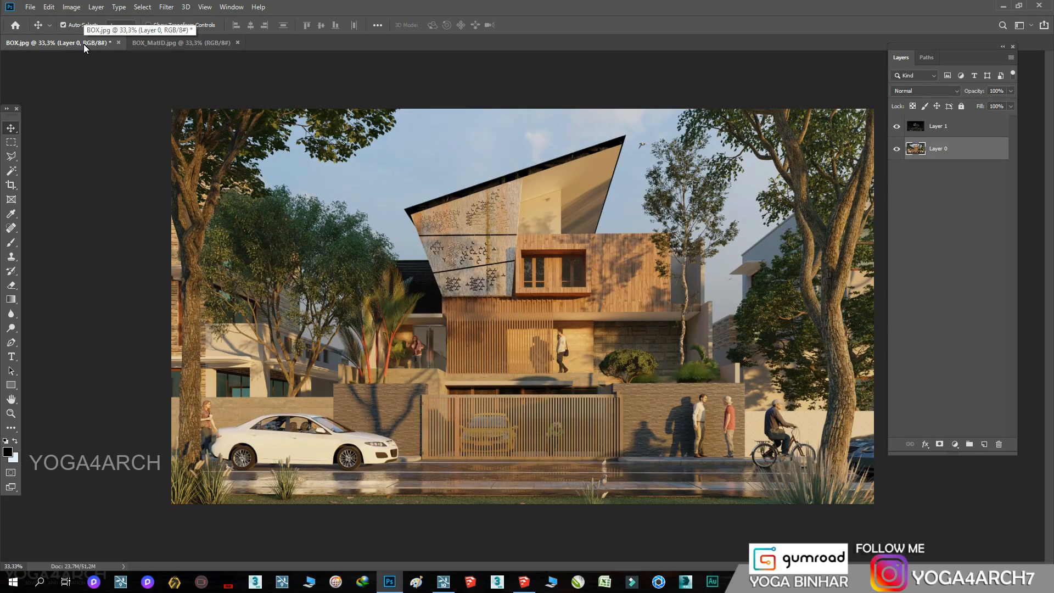
drag(147, 44, 88, 123)
drag(718, 138, 818, 118)
click(51, 7)
click(57, 20)
drag(964, 145, 961, 121)
drag(808, 132, 776, 129)
click(896, 127)
- Merge the specular and render layers into one and duplicate the merged layer
click(977, 151)
shift+click(984, 174)
right_click(983, 173)
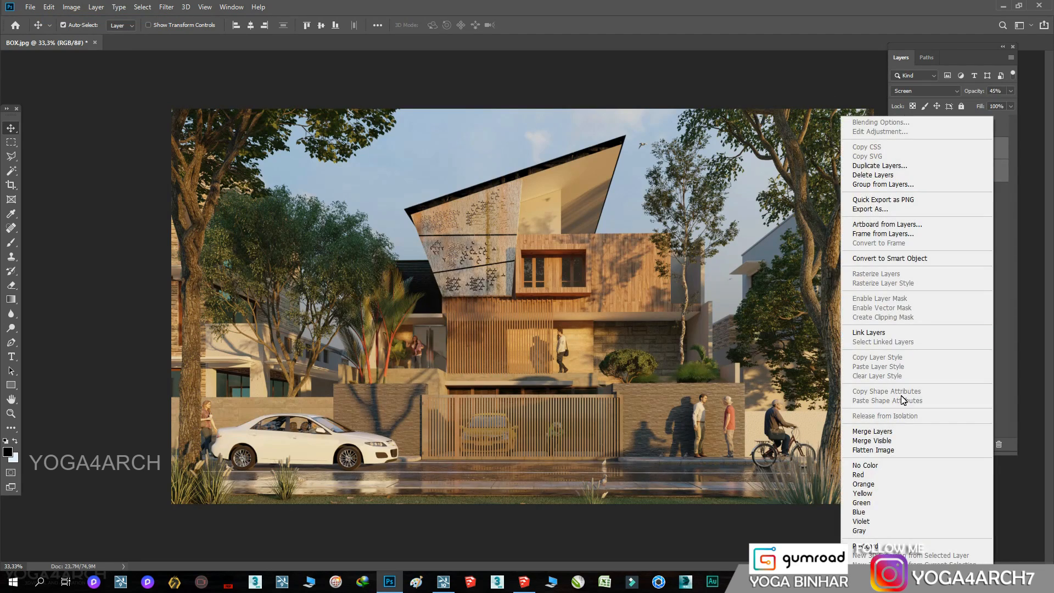
click(879, 432)
click(897, 149)
click(897, 149)
drag(922, 149, 985, 448)
- Open the Camera Raw Filter on the duplicate layer and apply Auto tone and Auto white balance
click(167, 7)
click(187, 61)
click(884, 245)
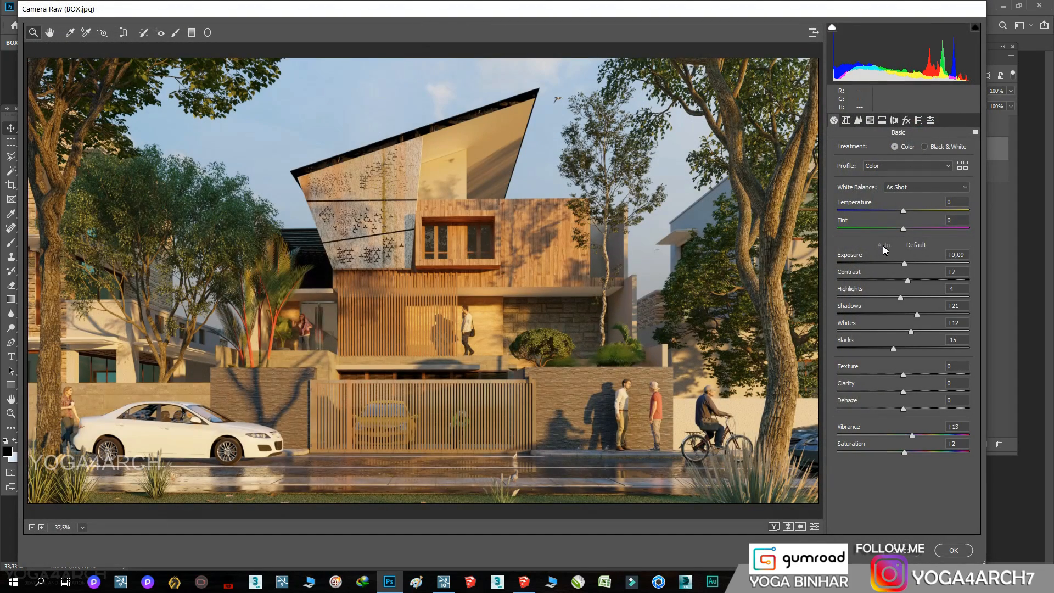
click(925, 187)
click(908, 202)
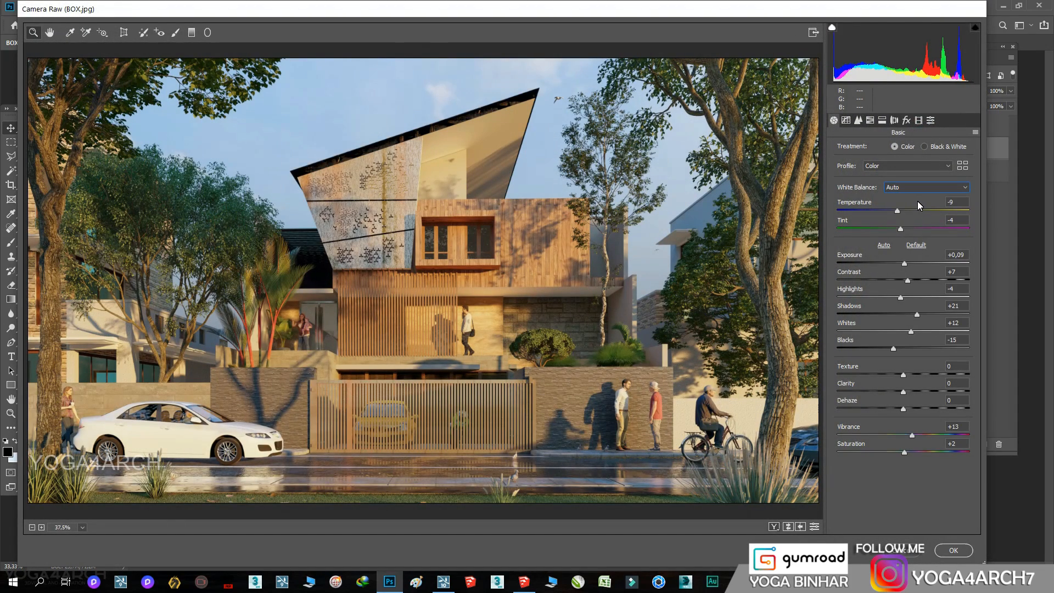
- Add a post-crop vignette of about -35 and set the sharpening amount to 86
click(907, 120)
drag(902, 262, 876, 259)
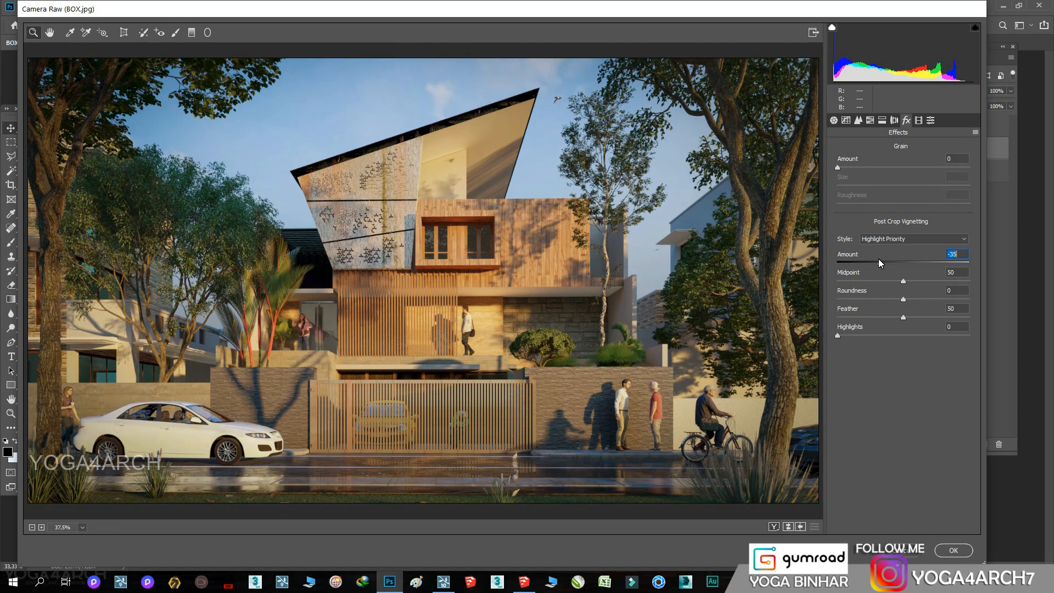
click(858, 120)
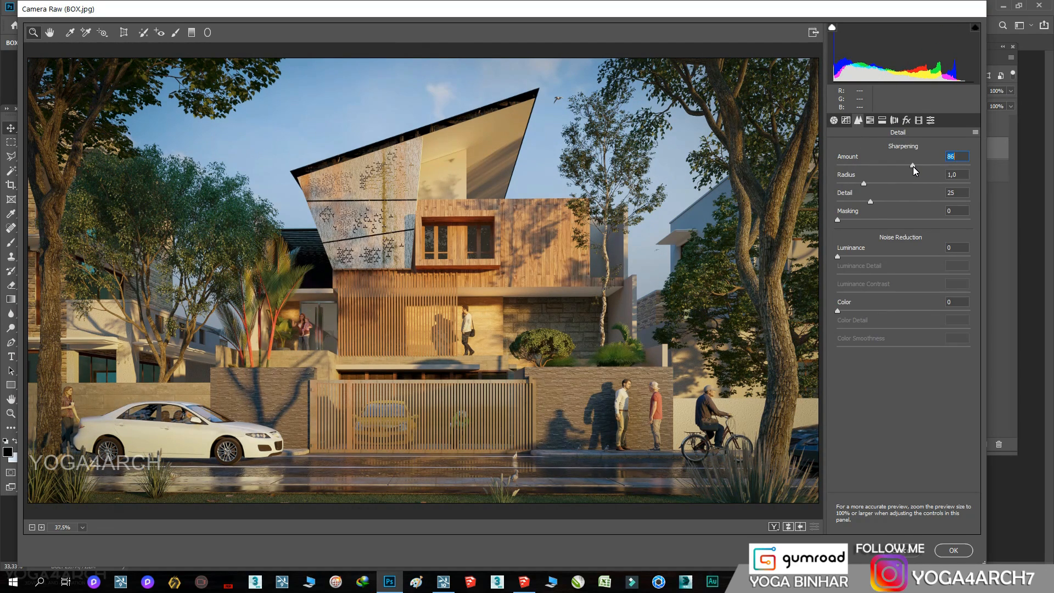
- Raise the Lights of the parametric tone curve to +24
click(846, 120)
drag(903, 343, 918, 344)
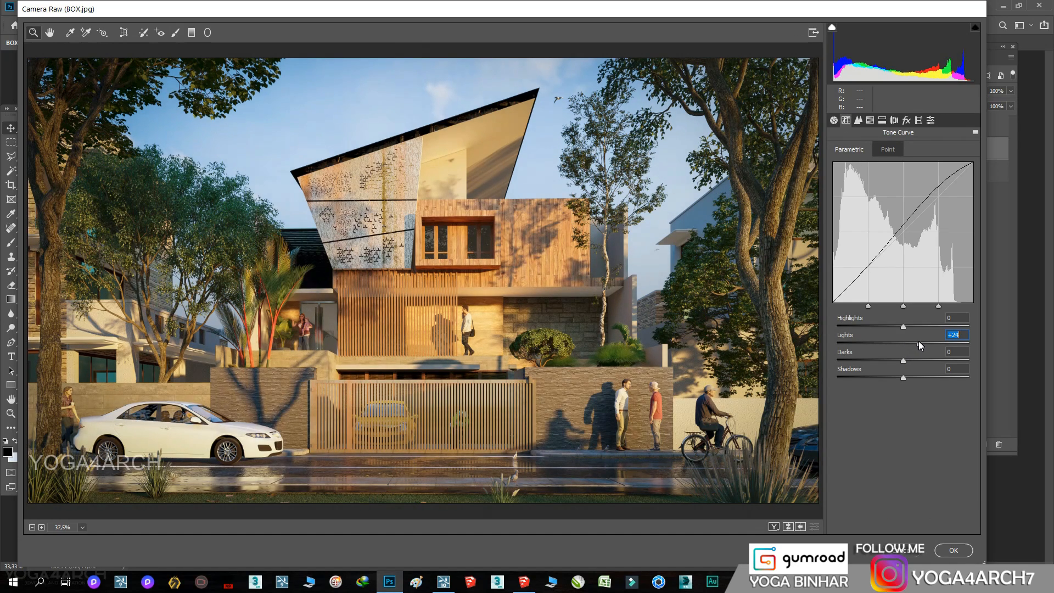
- Fine-tune the blacks, lower the shadows slightly and adjust the texture and clarity in the basic settings
click(833, 121)
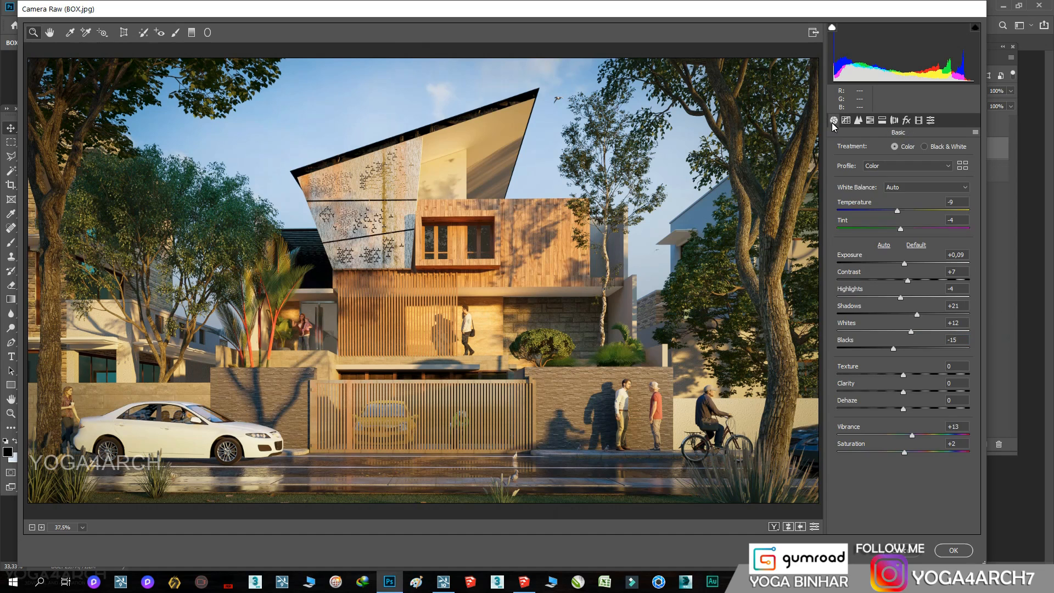
drag(915, 349, 895, 352)
mouse_move(917, 315)
mouse_down()
mouse_move(891, 314)
mouse_move(910, 315)
mouse_up()
mouse_move(906, 391)
mouse_down()
mouse_move(889, 390)
mouse_move(912, 390)
mouse_move(895, 409)
mouse_move(941, 407)
mouse_move(930, 406)
mouse_move(927, 373)
mouse_move(939, 373)
mouse_move(904, 376)
mouse_up()
double_click(930, 406)
- Set the white balance to Auto again, apply the Camera Raw filter and hide the edited layer to compare
mouse_move(900, 228)
mouse_down()
mouse_move(891, 211)
mouse_move(903, 228)
mouse_up()
click(915, 188)
click(909, 203)
click(954, 550)
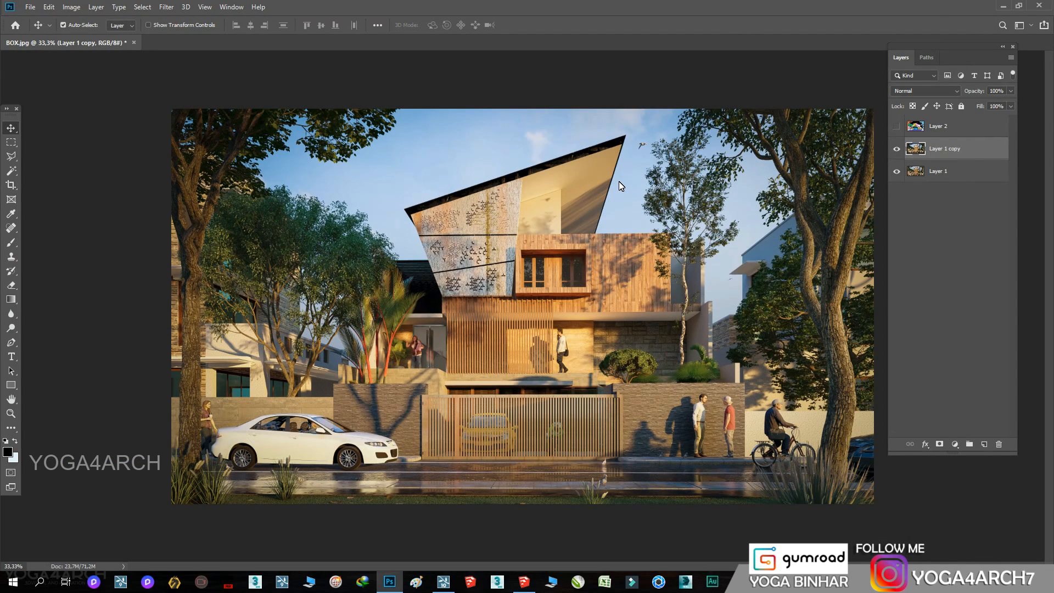
click(898, 151)
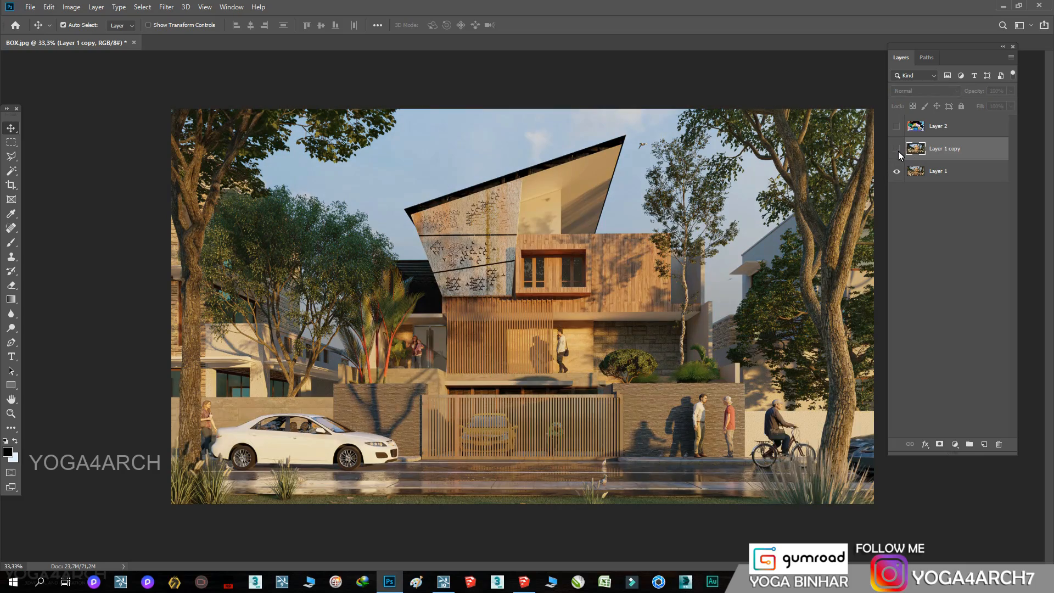
- Show Layer 1 copy again and add a Selective Color adjustment above it with Reds at cyan -32 and yellow +28
click(898, 150)
key(ctrl+plus)
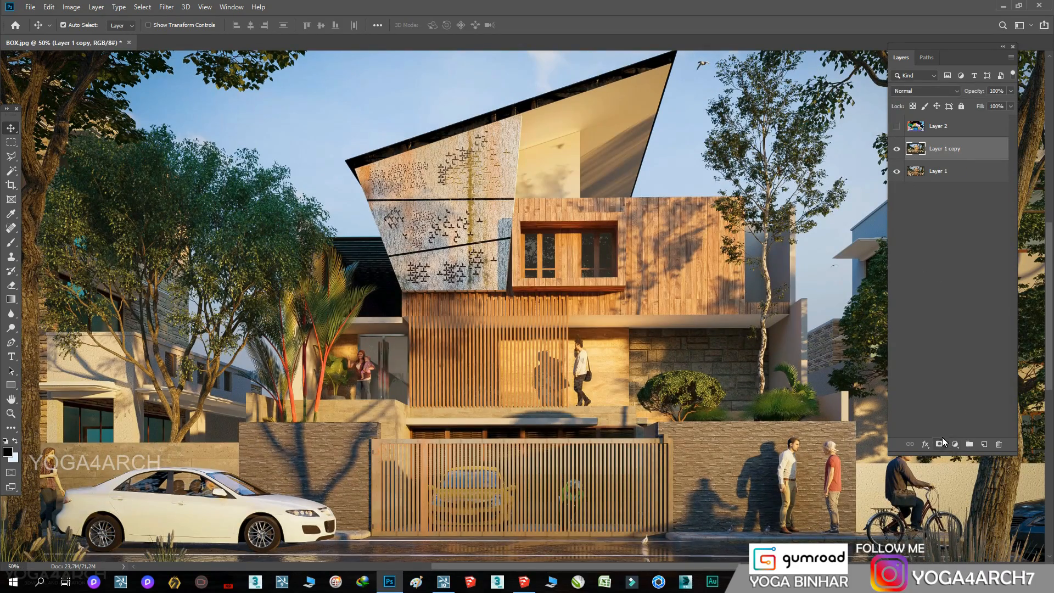
click(955, 443)
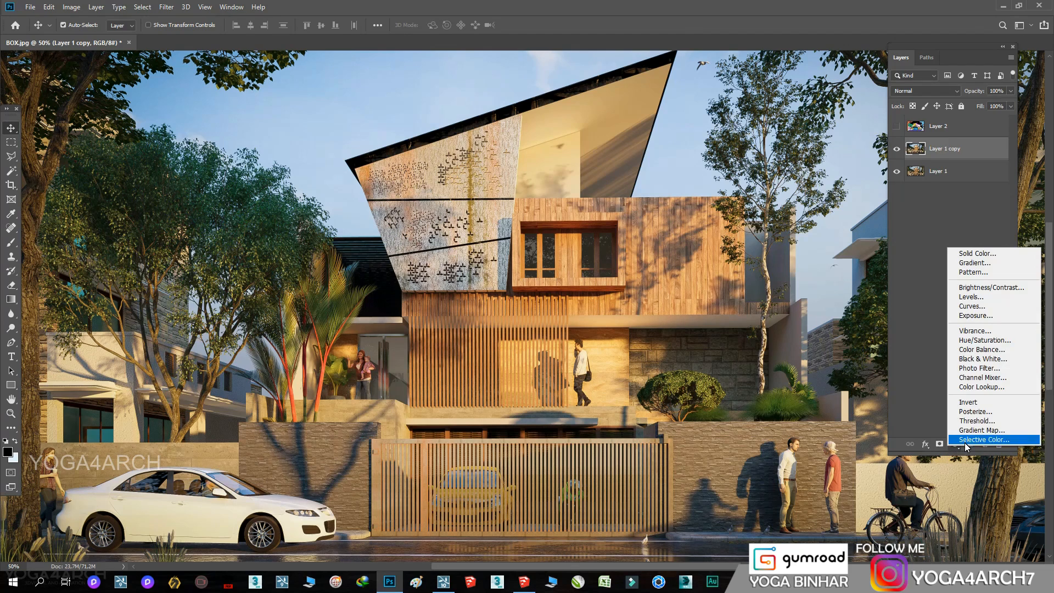
click(969, 437)
drag(162, 278, 169, 277)
drag(185, 320, 200, 321)
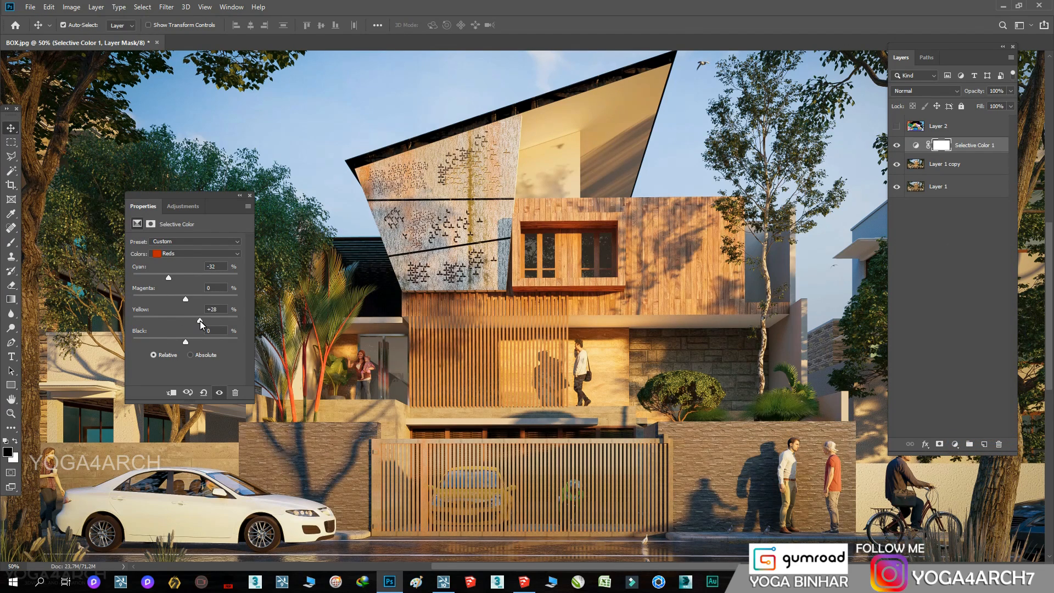
- Reduce the yellow of the Blacks to about -17 in the Selective Color adjustment and fine-tune their remaining colour components
click(195, 253)
click(179, 330)
drag(186, 320, 177, 322)
key(ctrl+minus)
drag(201, 201, 941, 253)
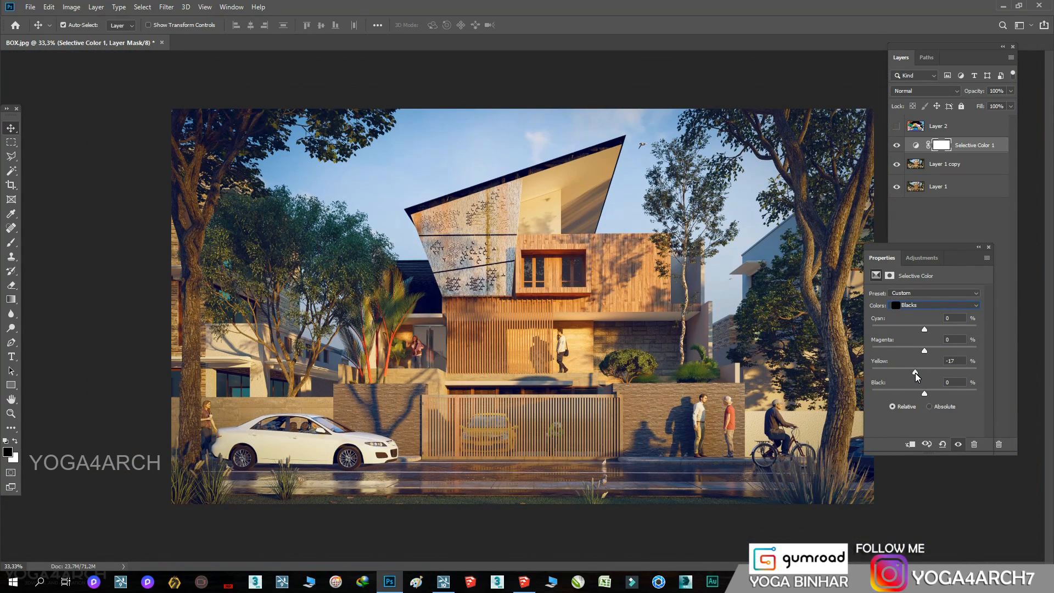
drag(916, 374, 926, 394)
drag(925, 350, 905, 386)
- Set the Whites to about cyan +12, magenta +2 and yellow -63, adjust their black, and compare with Layer 1 copy hidden
click(922, 305)
click(923, 331)
click(933, 305)
click(928, 369)
mouse_move(924, 328)
mouse_down()
mouse_move(940, 321)
mouse_move(924, 319)
mouse_move(933, 345)
mouse_up()
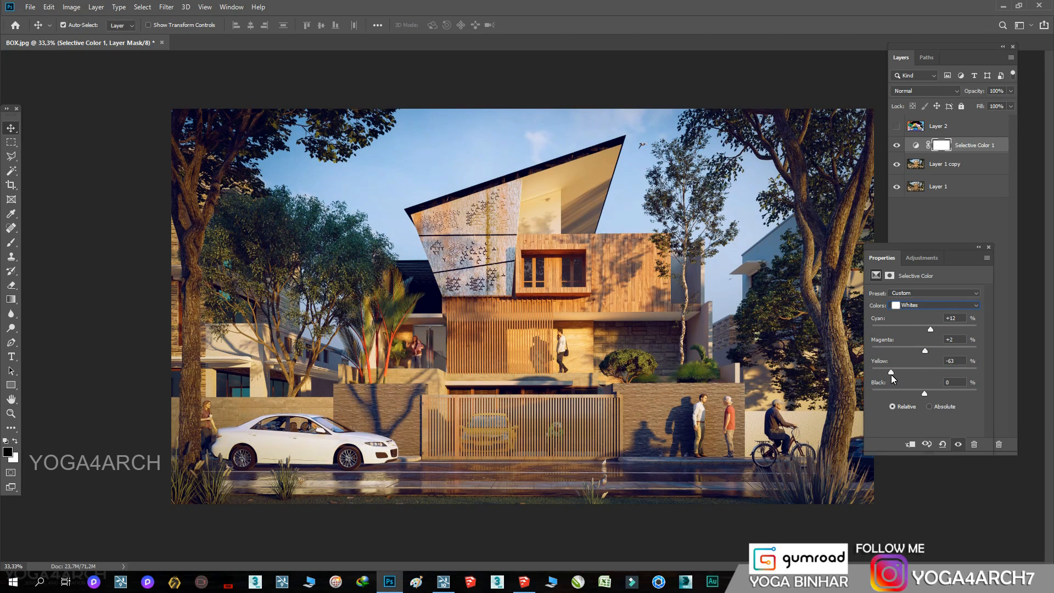
drag(921, 371, 907, 372)
mouse_move(925, 393)
mouse_down()
mouse_move(875, 387)
mouse_move(907, 387)
mouse_up()
click(989, 247)
click(897, 164)
click(897, 163)
- Add a Hue/Saturation adjustment layer and lower the master saturation to about -21
click(955, 444)
click(969, 340)
mouse_move(924, 356)
mouse_down()
mouse_move(904, 350)
mouse_move(913, 349)
mouse_up()
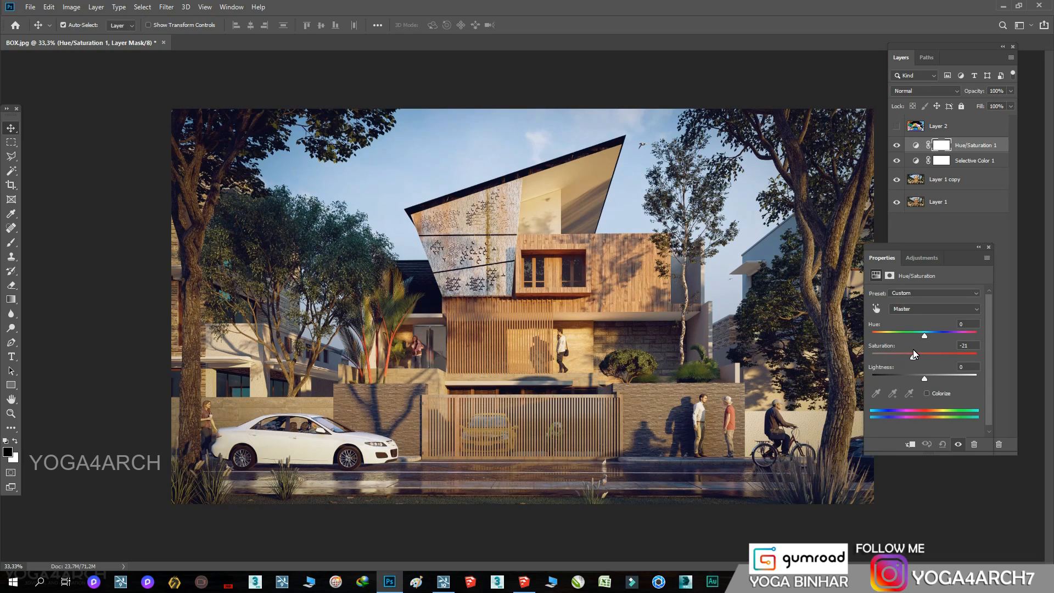
click(989, 247)
- Add a Color Lookup adjustment, try filmstock_50.3dl, switch to another 3D LUT and lower the layer's opacity to about 48%
click(956, 444)
click(983, 383)
click(945, 294)
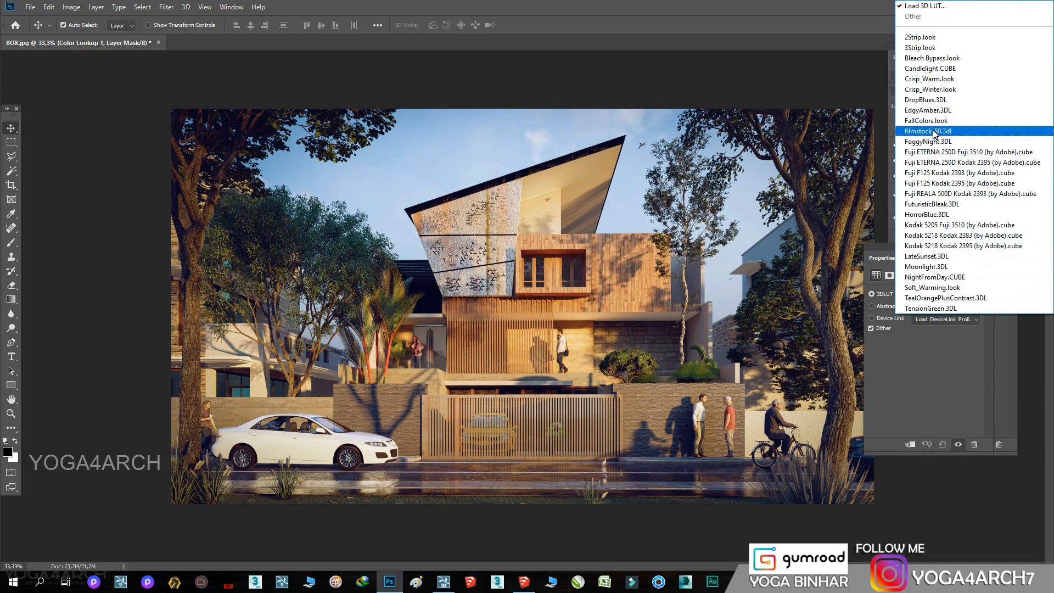
click(944, 150)
click(946, 295)
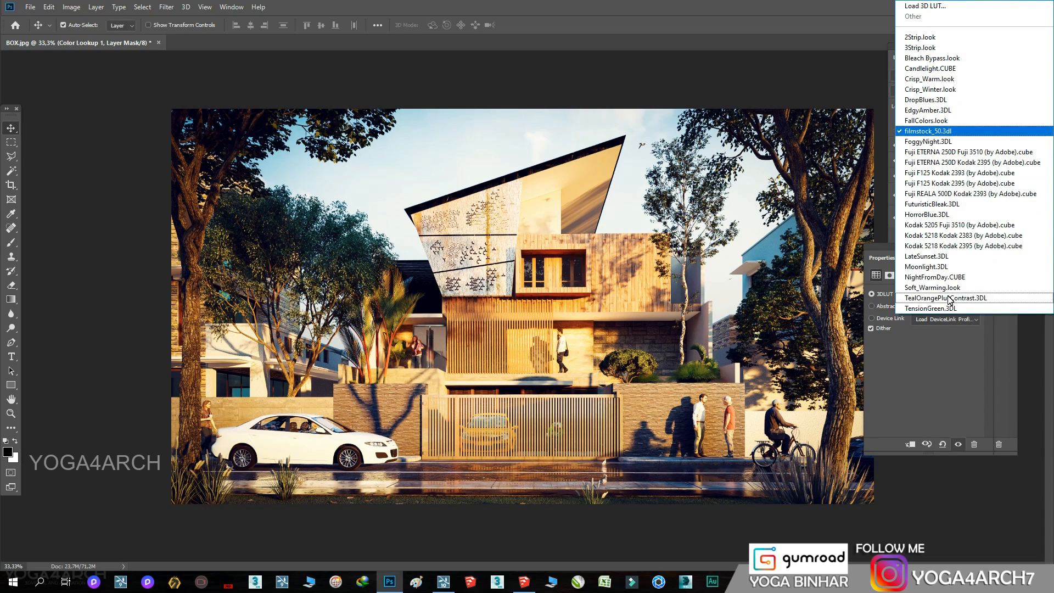
click(956, 104)
click(1010, 90)
drag(1013, 102, 985, 99)
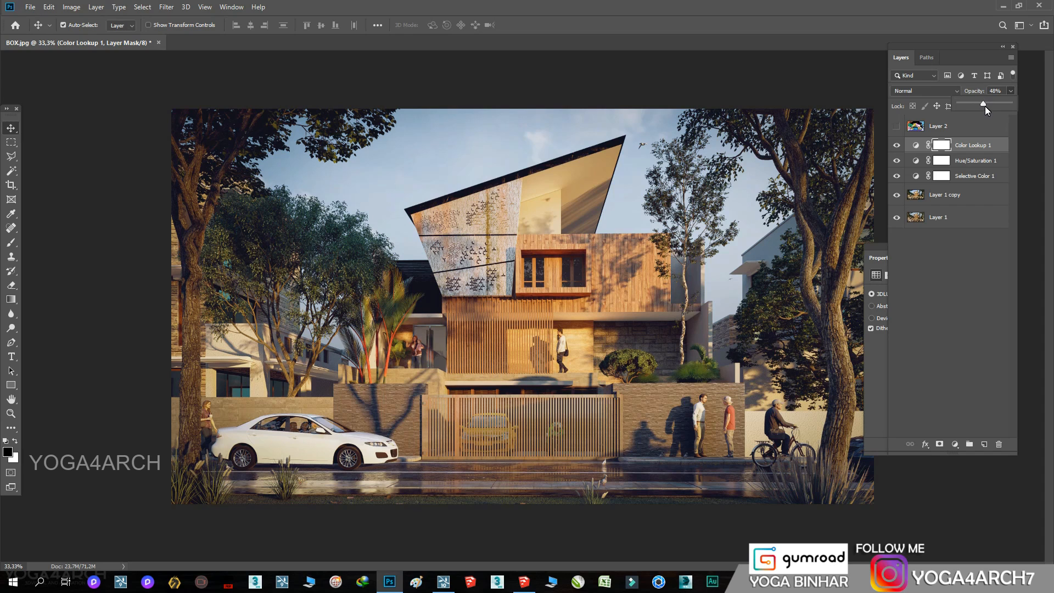
- Add a Brightness/Contrast adjustment layer, apply the automatic correction and fine-tune its values
click(955, 443)
click(969, 295)
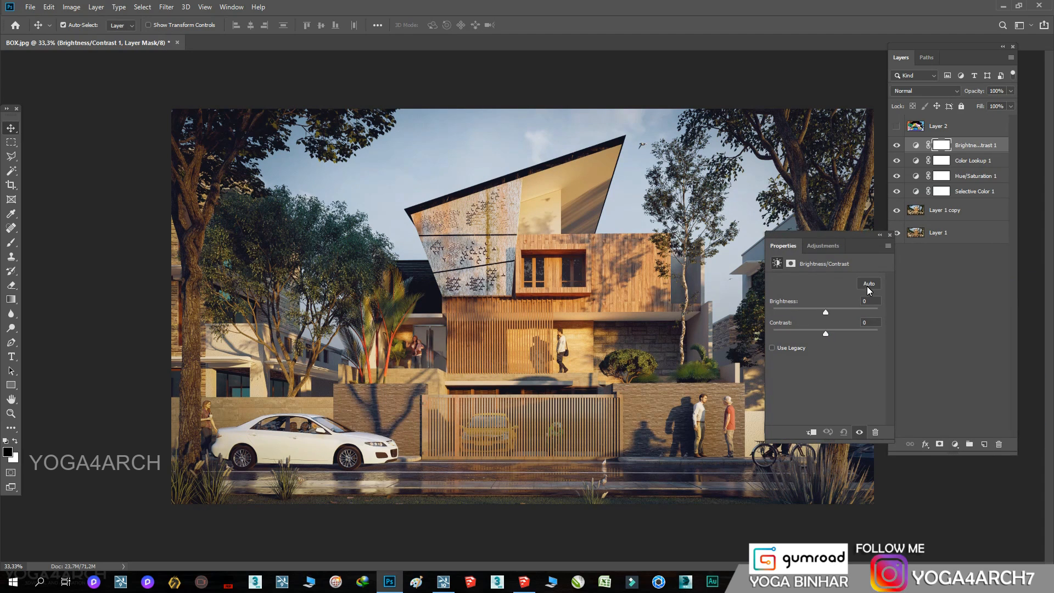
click(868, 284)
drag(853, 329, 828, 308)
click(890, 235)
- Compare the image with the Color Lookup layer hidden and shown, and reduce that layer's opacity towards 0%
click(895, 161)
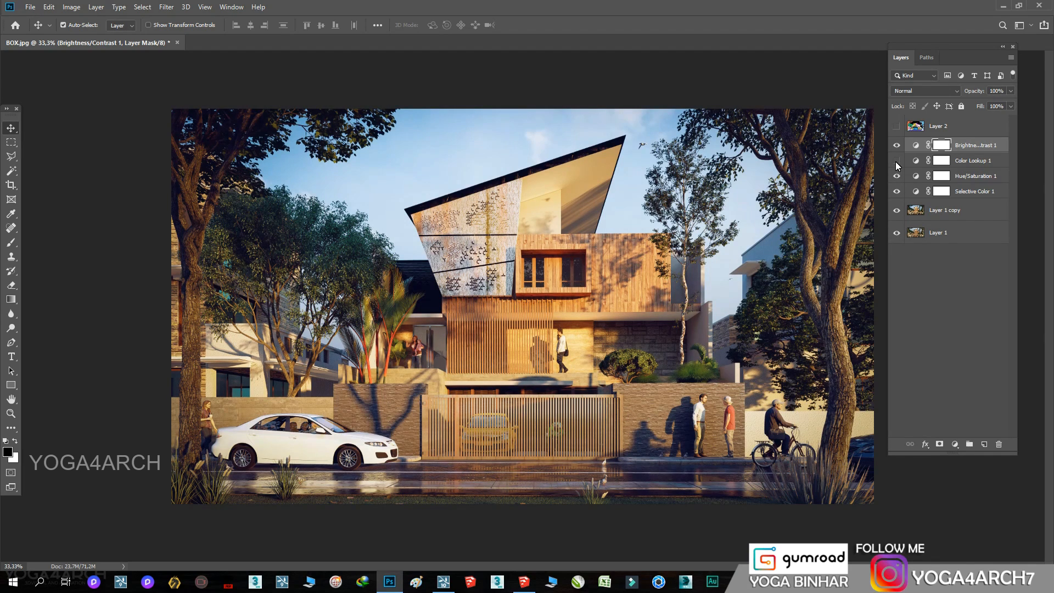
click(895, 162)
click(984, 161)
click(1011, 91)
drag(1012, 103, 948, 105)
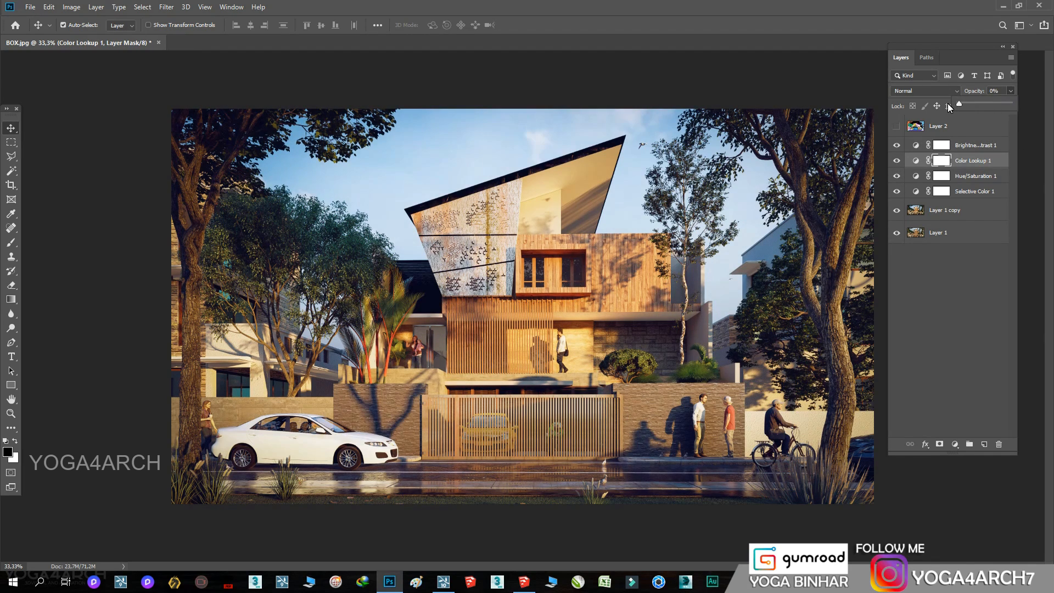
- Select the Hue/Saturation layer and compare the image with it hidden and shown
click(967, 174)
click(896, 176)
click(897, 175)
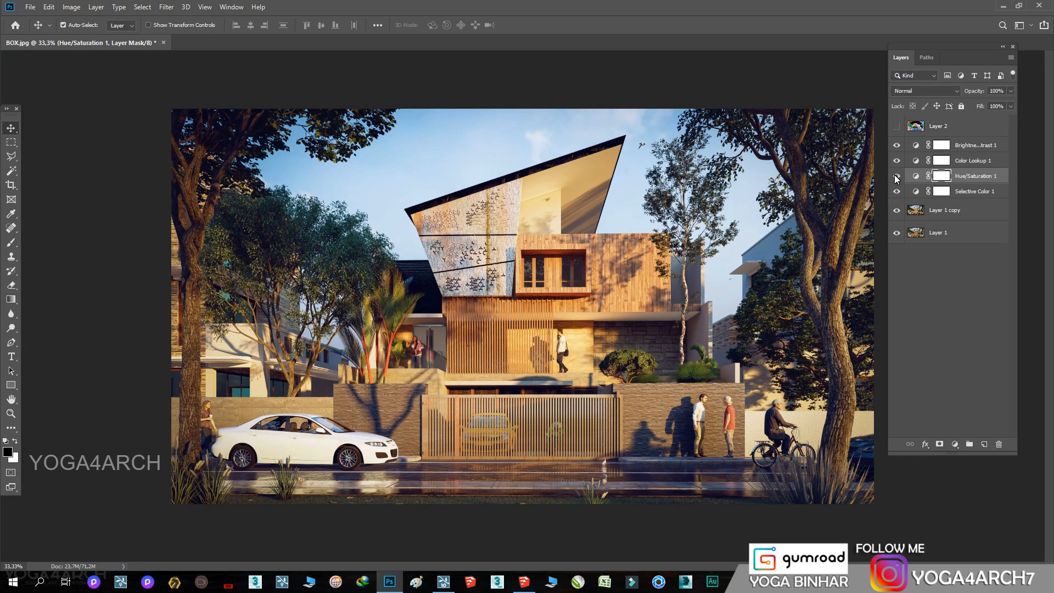
- Save the graded image as a copy named FINAL in the TUTOR BOX HOUSE folder, choosing the output file type
click(30, 6)
click(49, 131)
click(152, 453)
click(131, 343)
text(Fi)
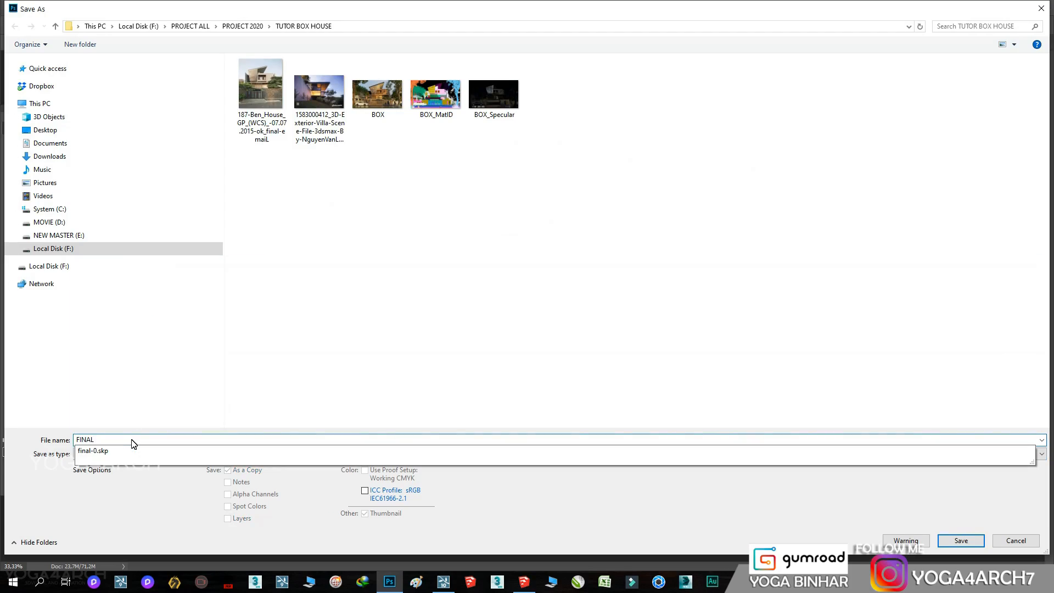
text(NAL)
click(960, 540)
key(Return)
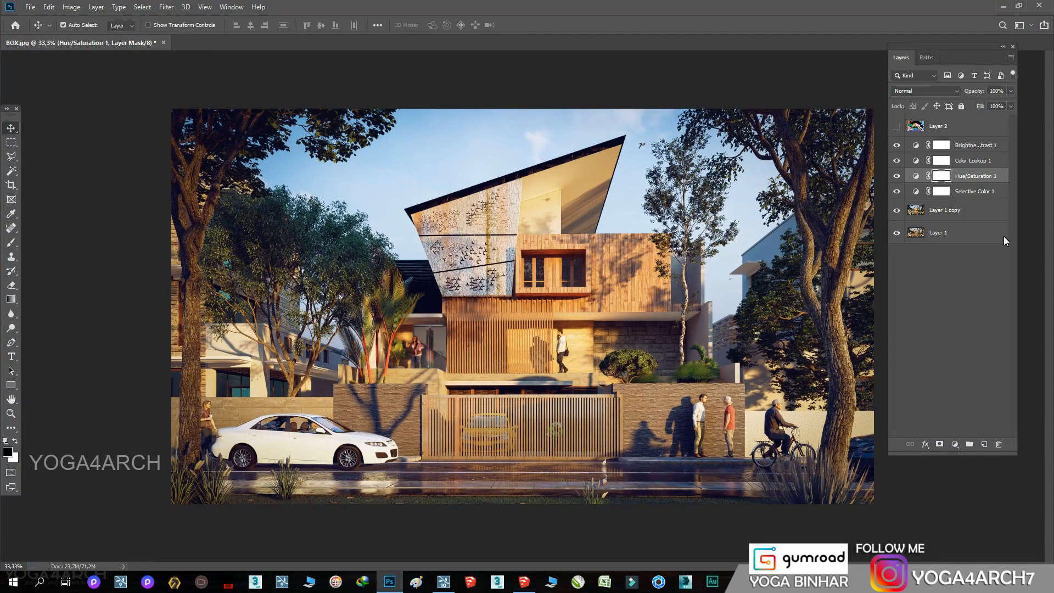